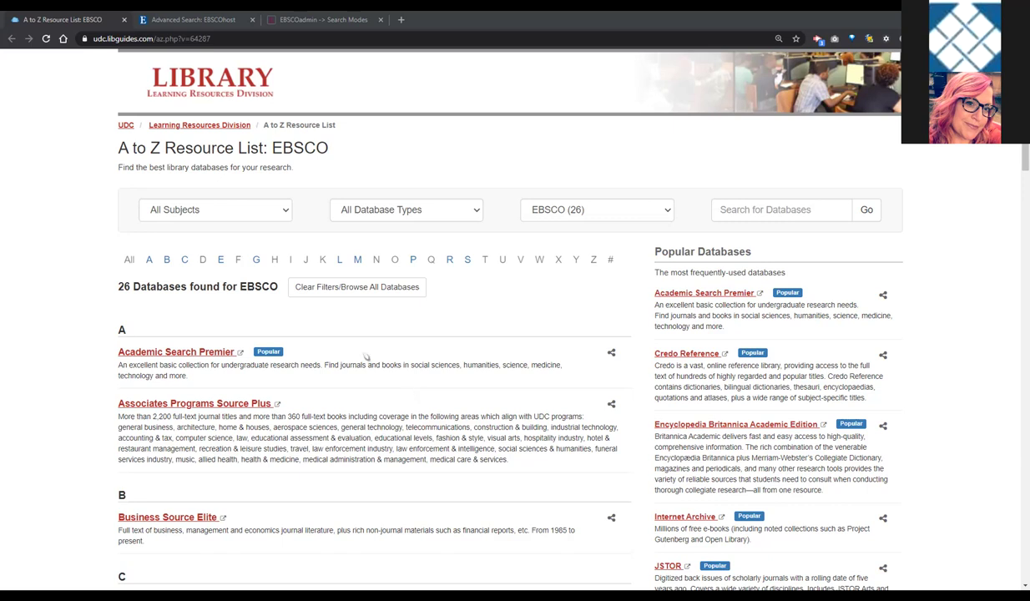
# Step: Switch to the EBSCOhost Advanced Search page for Associates Programs Source Plus
pyautogui.click(198, 20)
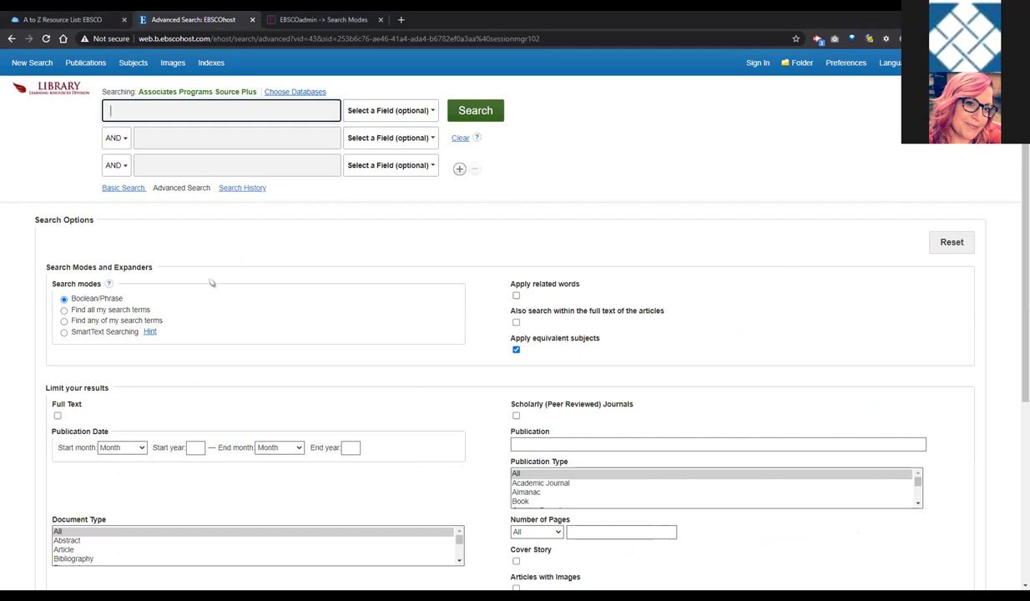
pyautogui.write('organi')
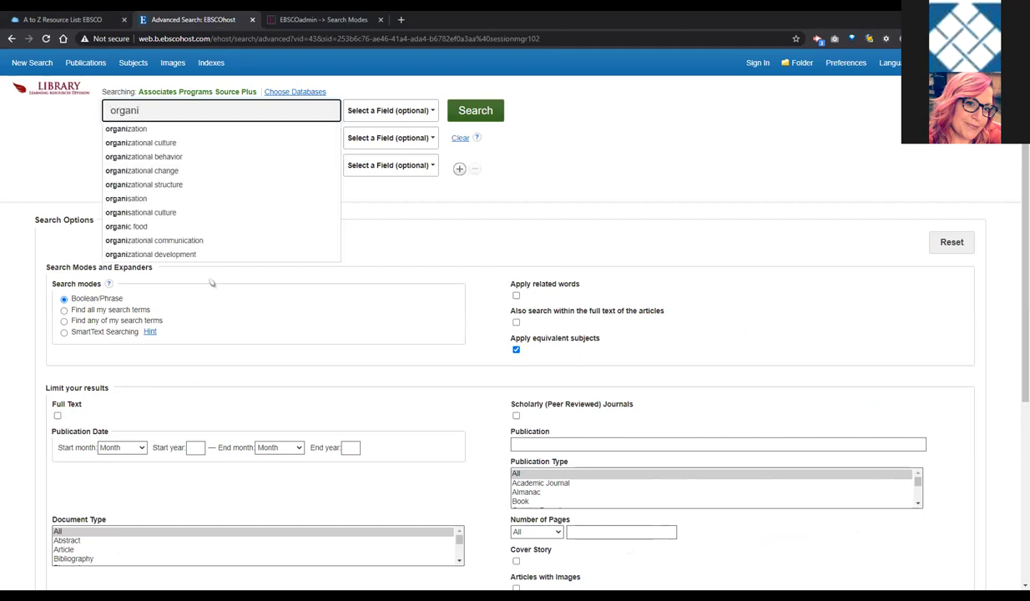
pyautogui.press('BackSpace')
pyautogui.press('BackSpace')
pyautogui.press('BackSpace')
pyautogui.press('BackSpace')
pyautogui.press('BackSpace')
pyautogui.press('BackSpace')
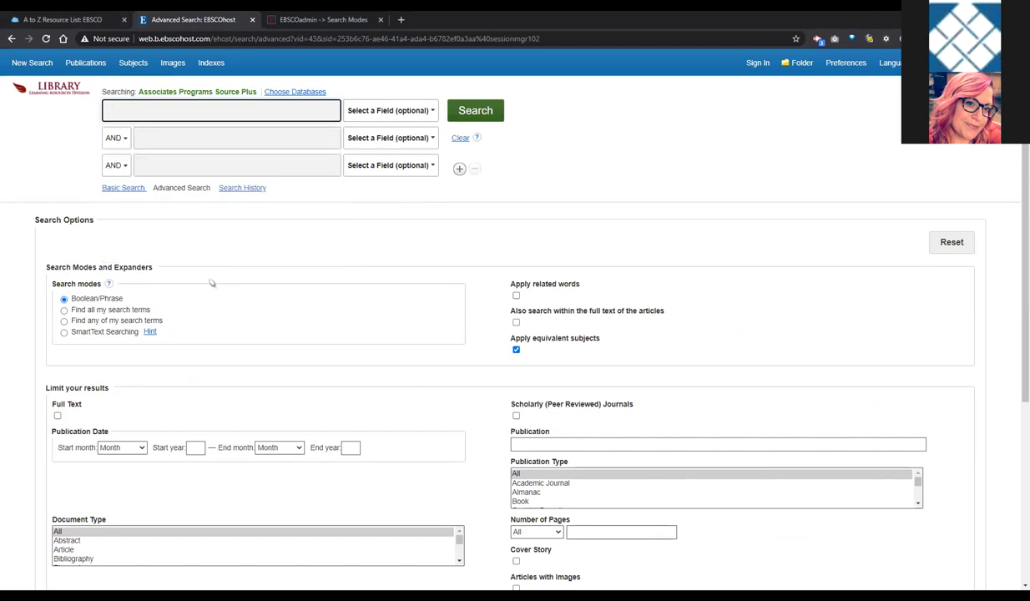
# Step: Search Associates Programs Source Plus for "marketing organic"
pyautogui.write('mark')
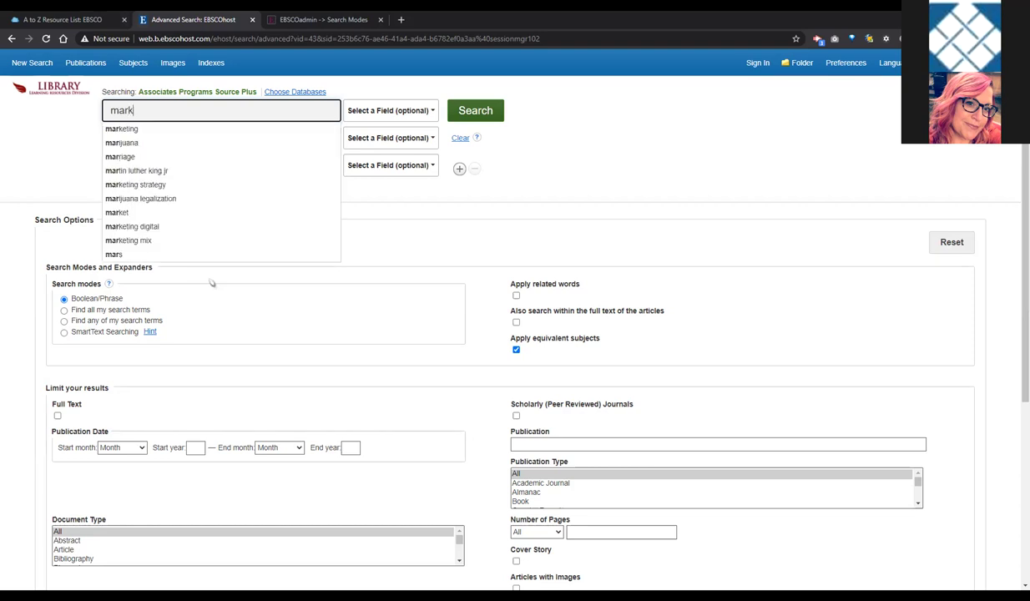
pyautogui.write('eting organ')
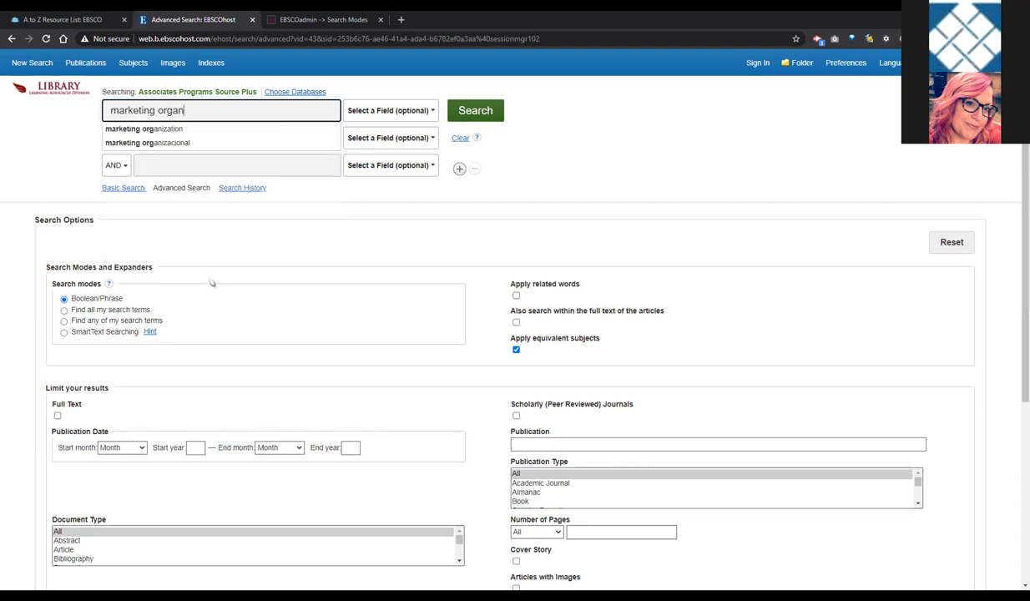
pyautogui.write('ic')
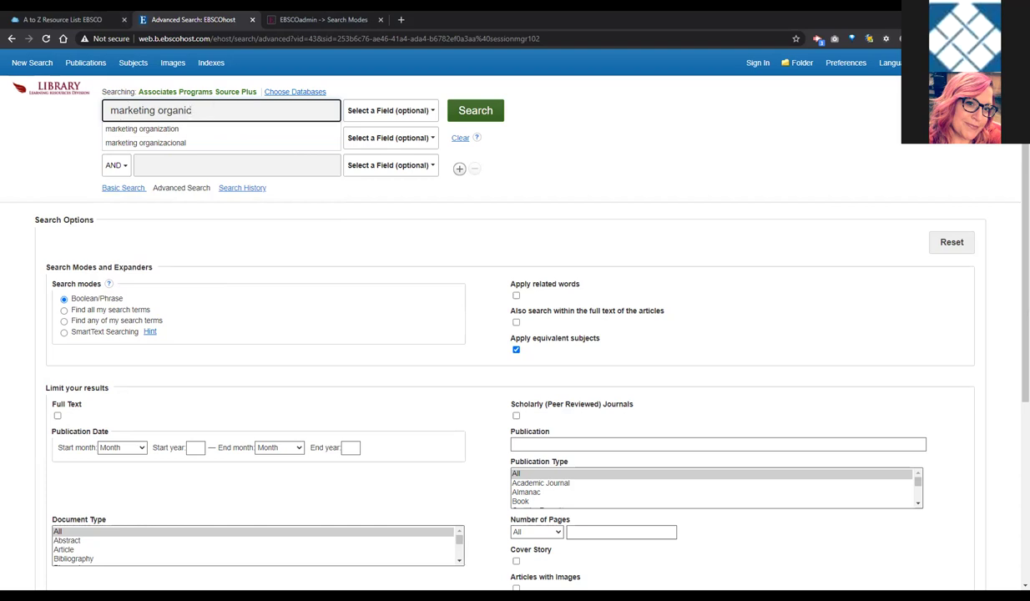
pyautogui.click(456, 111)
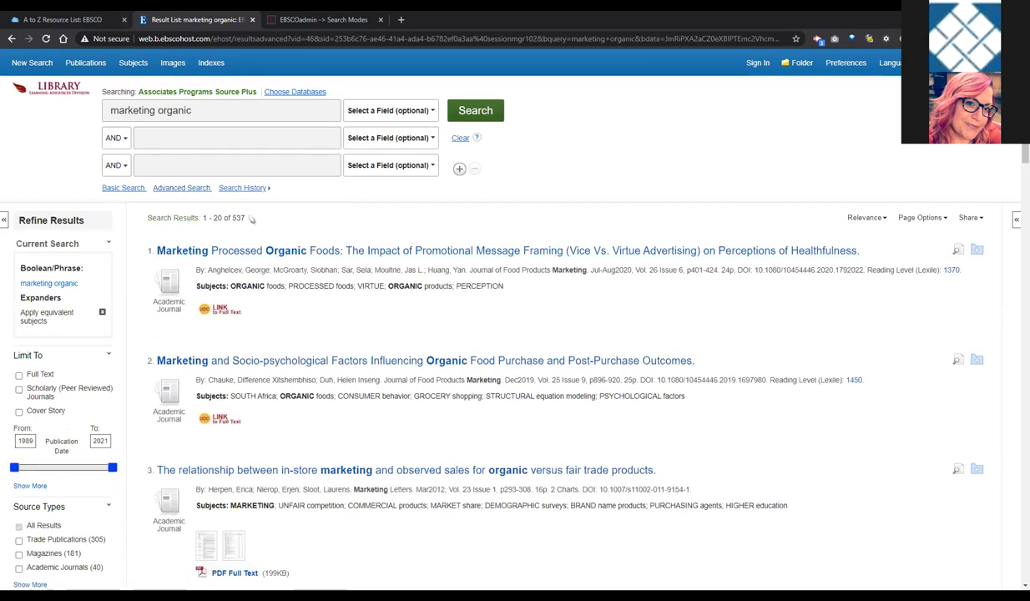
# Step: Highlight the total number of search results and preview the third result's abstract, on in-store marketing and organic versus fair trade products
pyautogui.moveTo(246, 218); pyautogui.dragTo(232, 218)
pyautogui.click(248, 227)
pyautogui.scroll(-1, 352, 316)
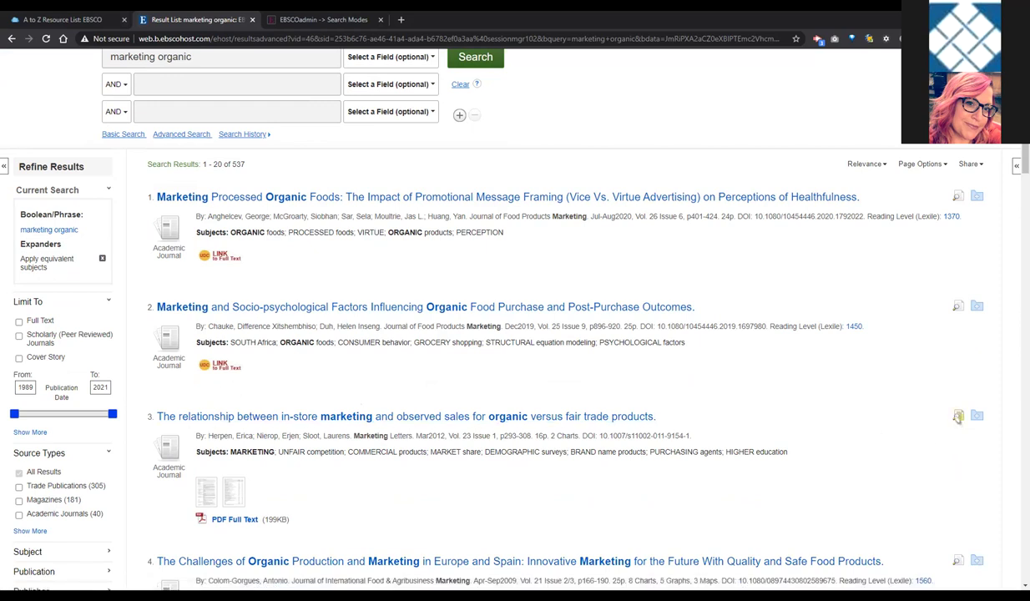
pyautogui.moveTo(958, 418)
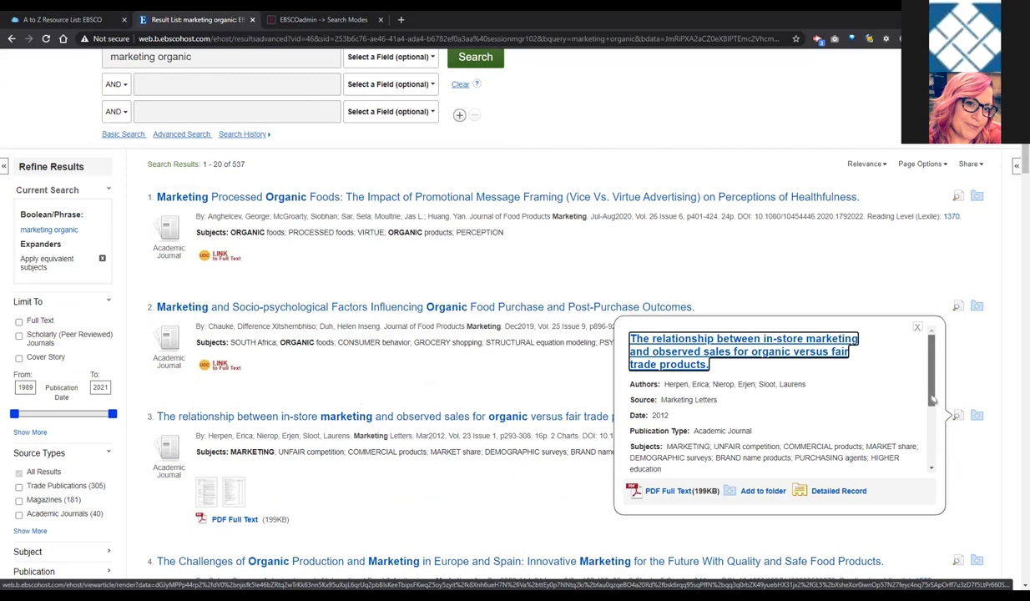
pyautogui.moveTo(933, 400); pyautogui.dragTo(937, 451)
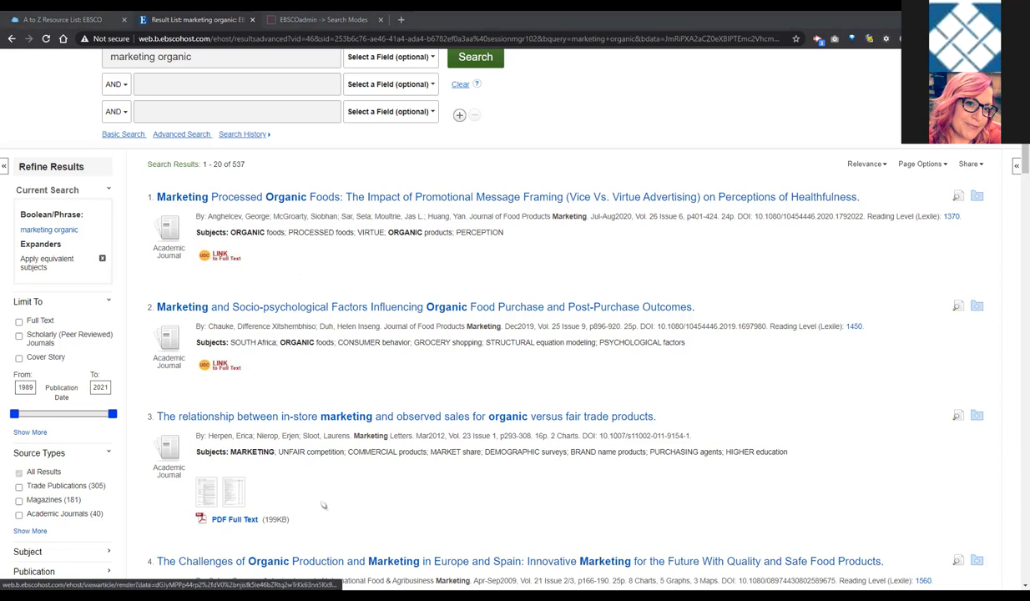
# Step: Look through the list of search results and return to the first entries
pyautogui.scroll(-2, 317, 481)
pyautogui.scroll(-1, 325, 498)
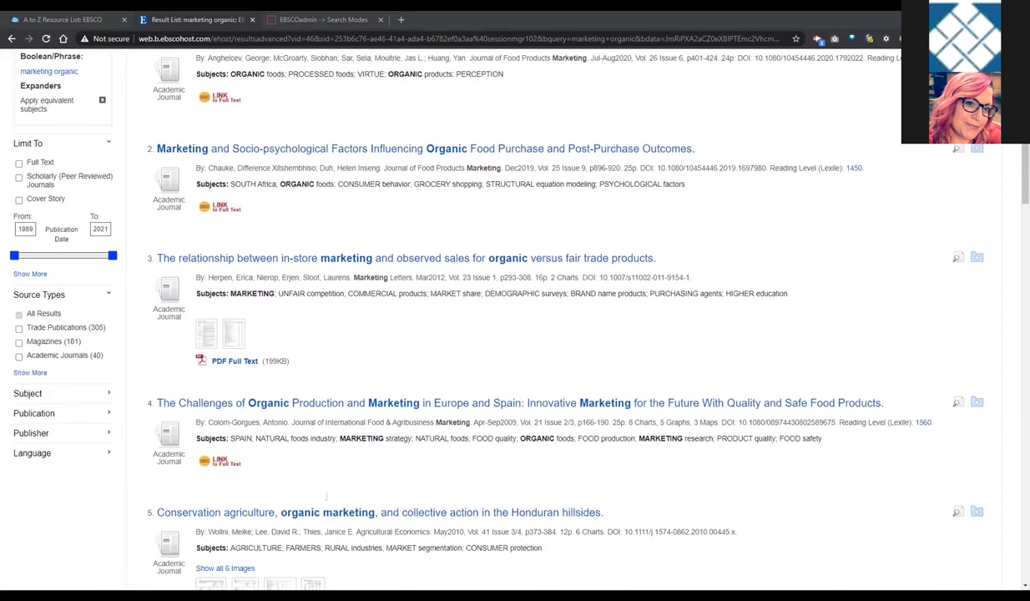
pyautogui.scroll(-9, 325, 497)
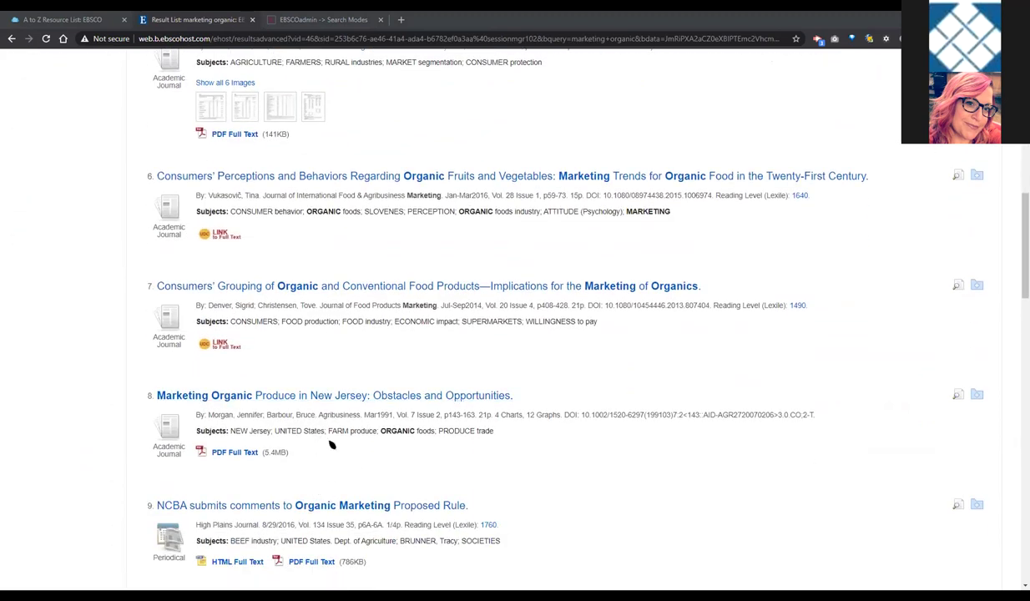
pyautogui.scroll(10, 330, 442)
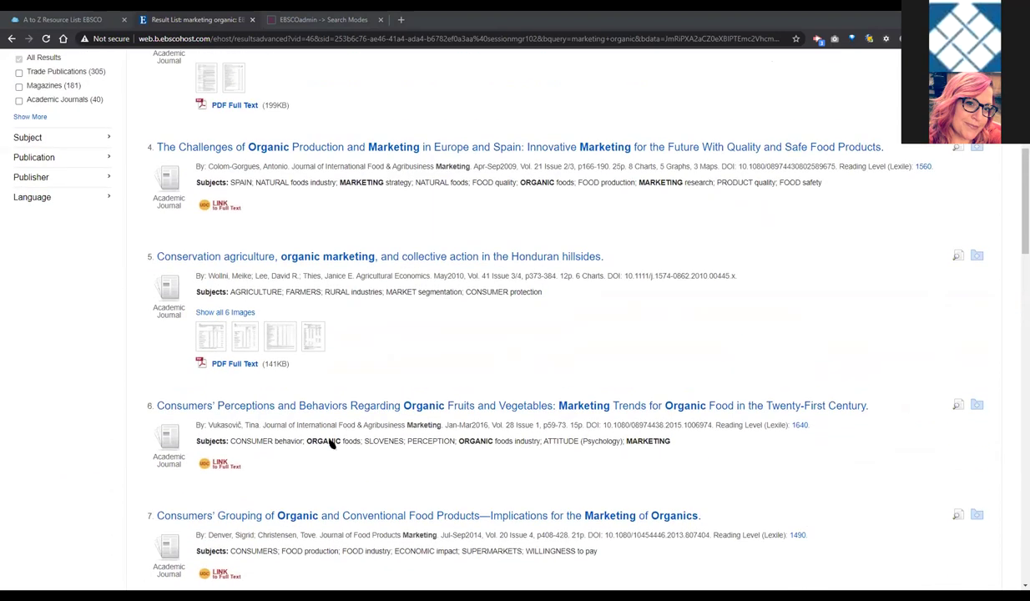
pyautogui.scroll(2, 294, 363)
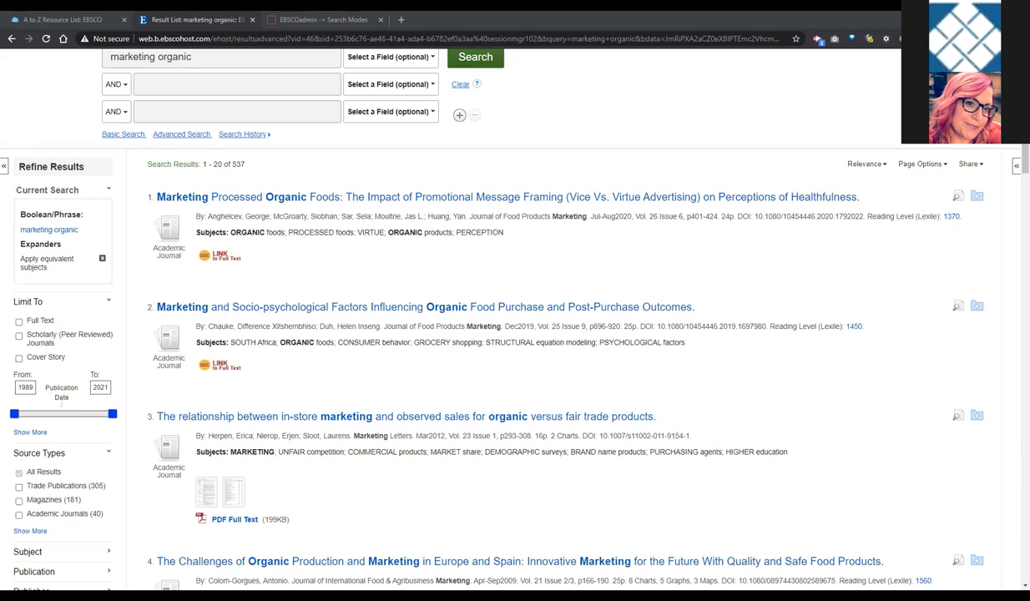
# Step: Limit the search results to publication dates from 2015 to 2021
pyautogui.scroll(-1, 61, 403)
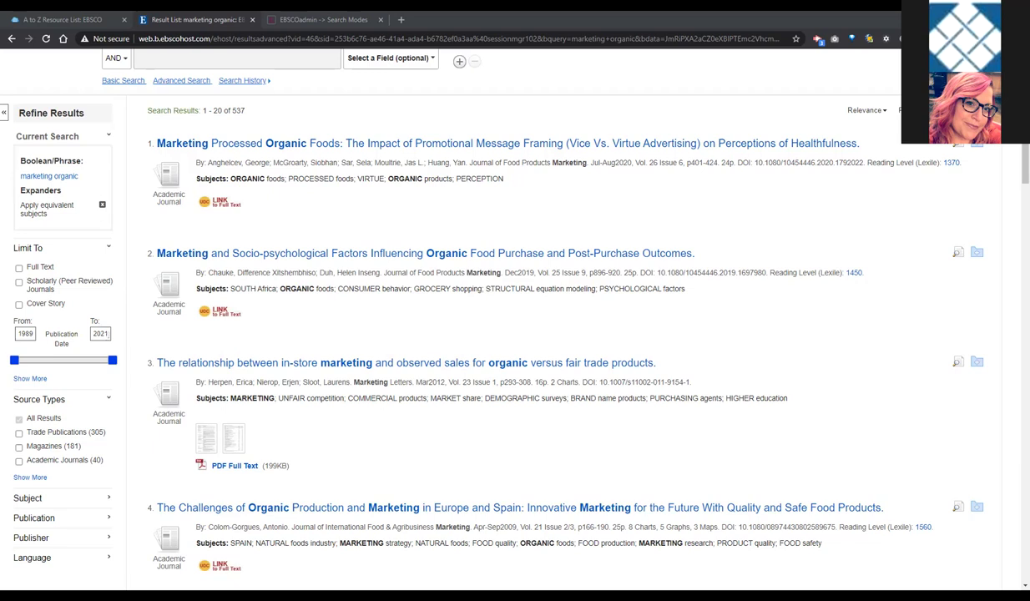
pyautogui.moveTo(14, 360); pyautogui.dragTo(98, 367)
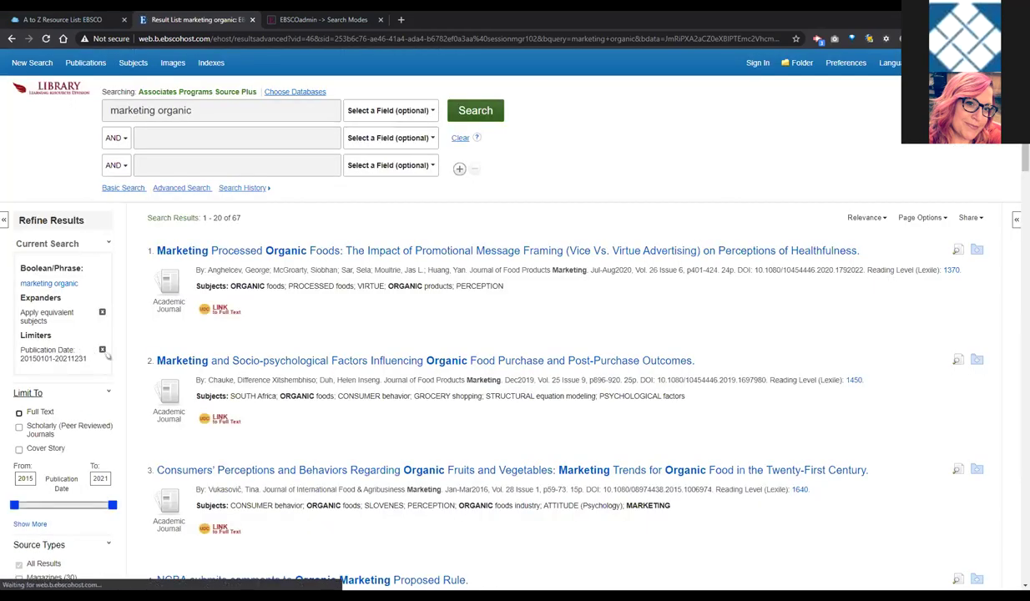
pyautogui.click(19, 412)
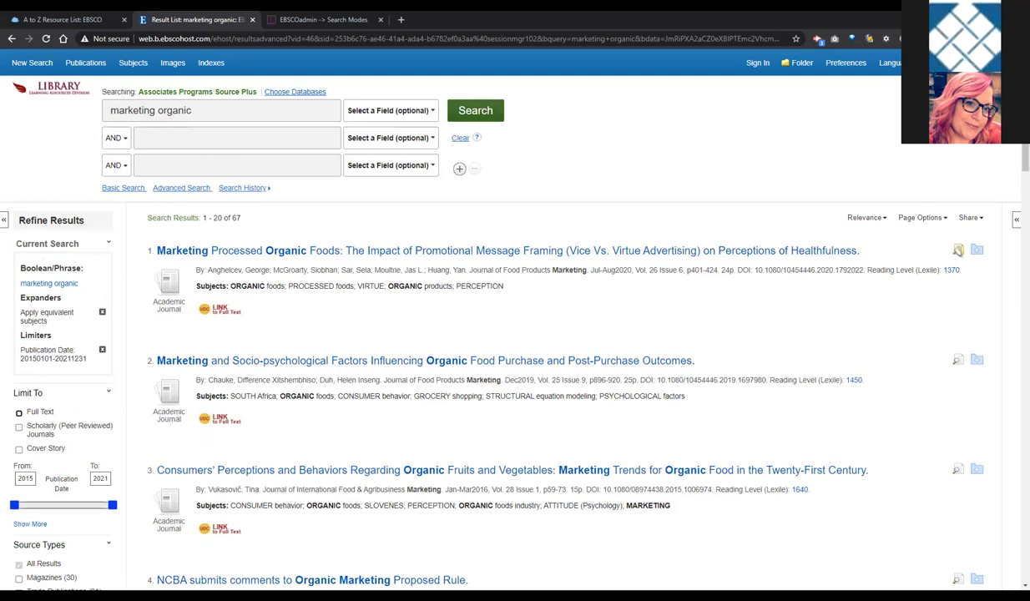
# Step: Preview the first result, "Marketing Processed Organic Foods", read its abstract and highlight the total number of results
pyautogui.moveTo(958, 250)
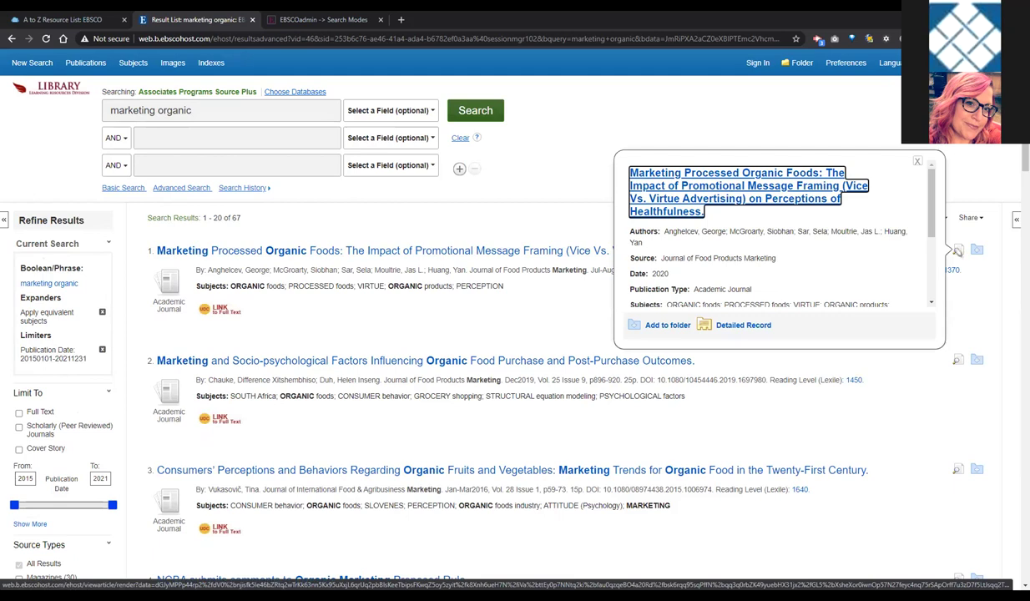
pyautogui.moveTo(933, 234); pyautogui.dragTo(946, 253)
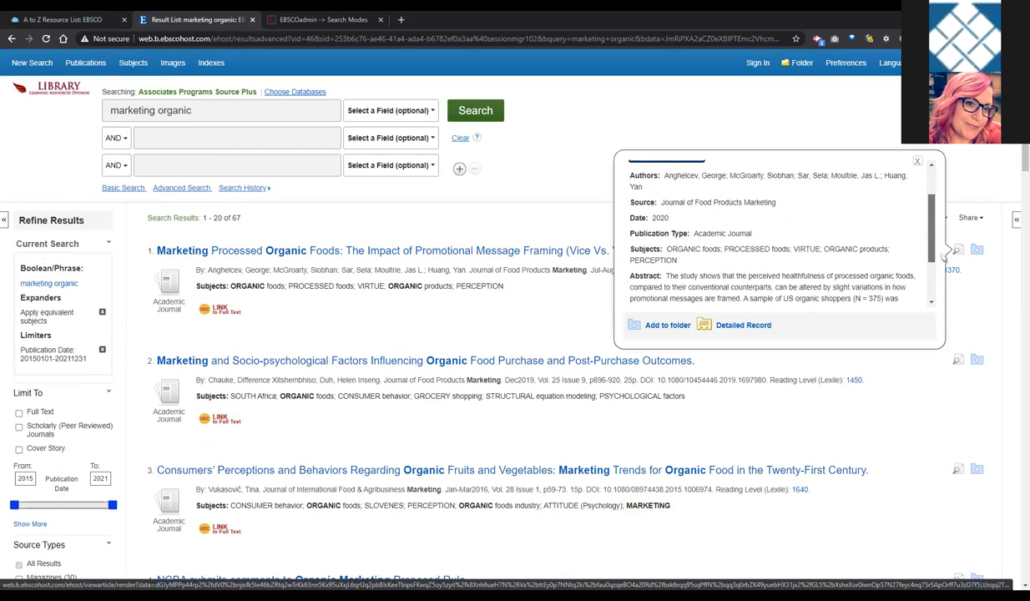
pyautogui.scroll(-1, 944, 257)
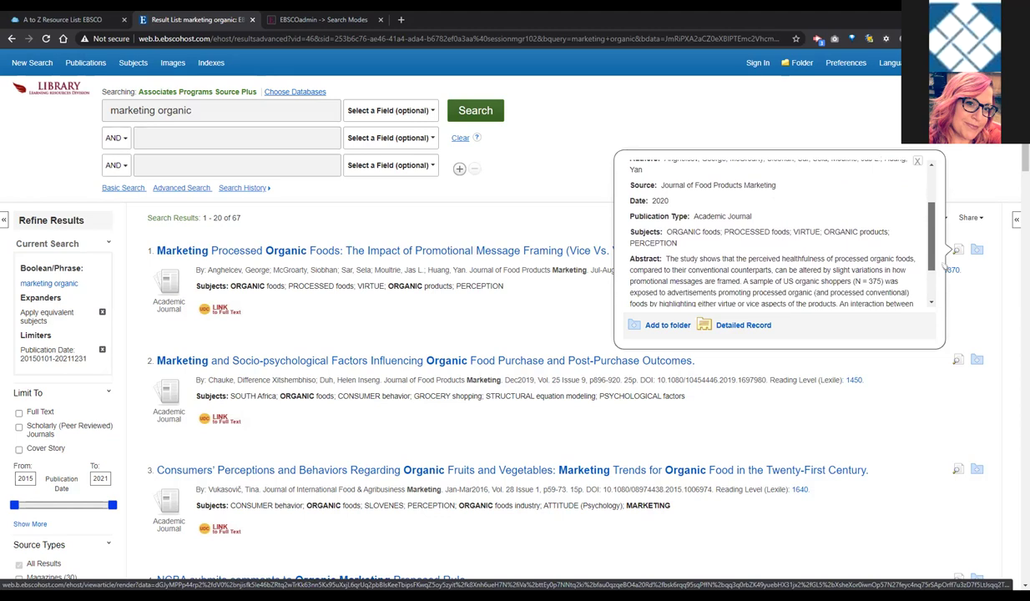
pyautogui.scroll(-1, 945, 266)
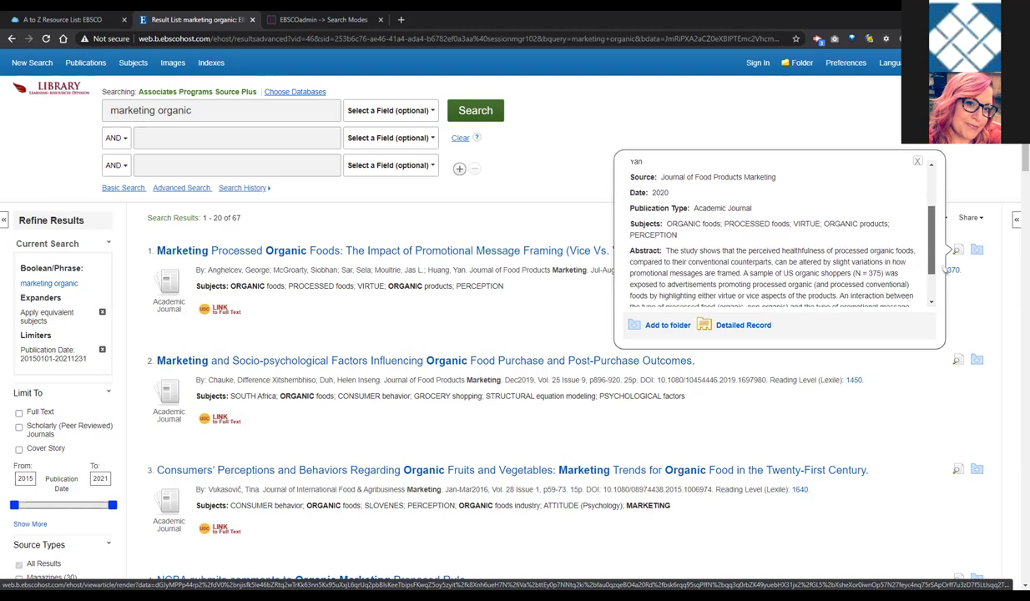
pyautogui.scroll(-1, 945, 269)
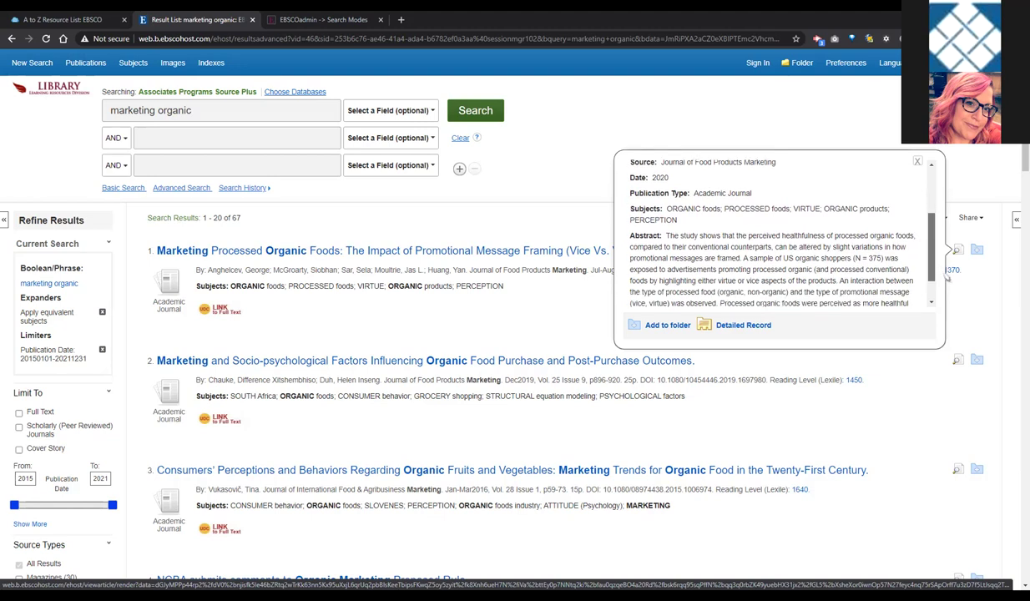
pyautogui.scroll(-1, 948, 278)
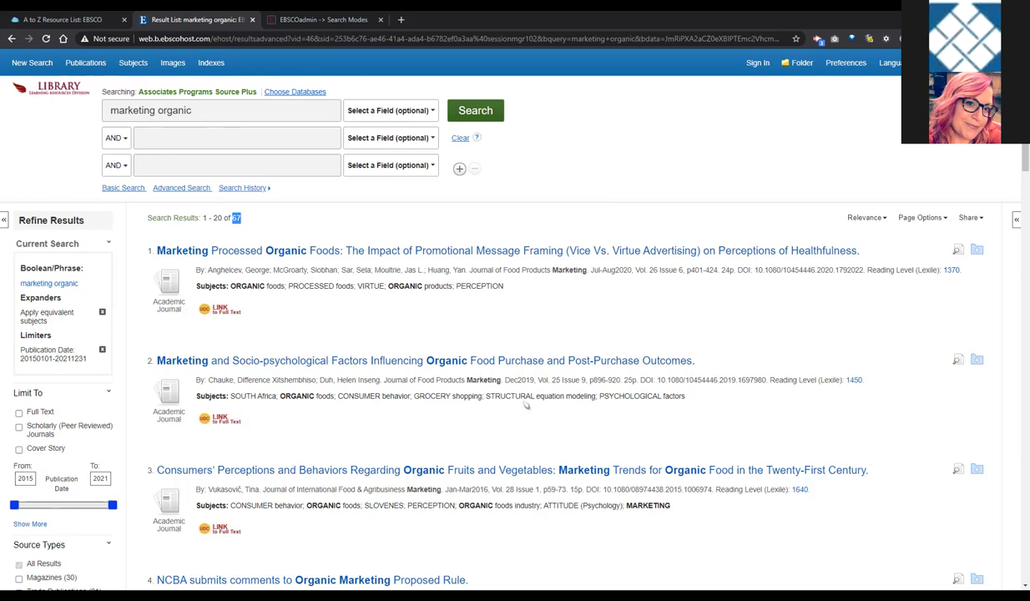
# Step: Expand the Subject filter to examine the subject terms available for narrowing the results
pyautogui.scroll(-2, 656, 390)
pyautogui.scroll(-1, 656, 390)
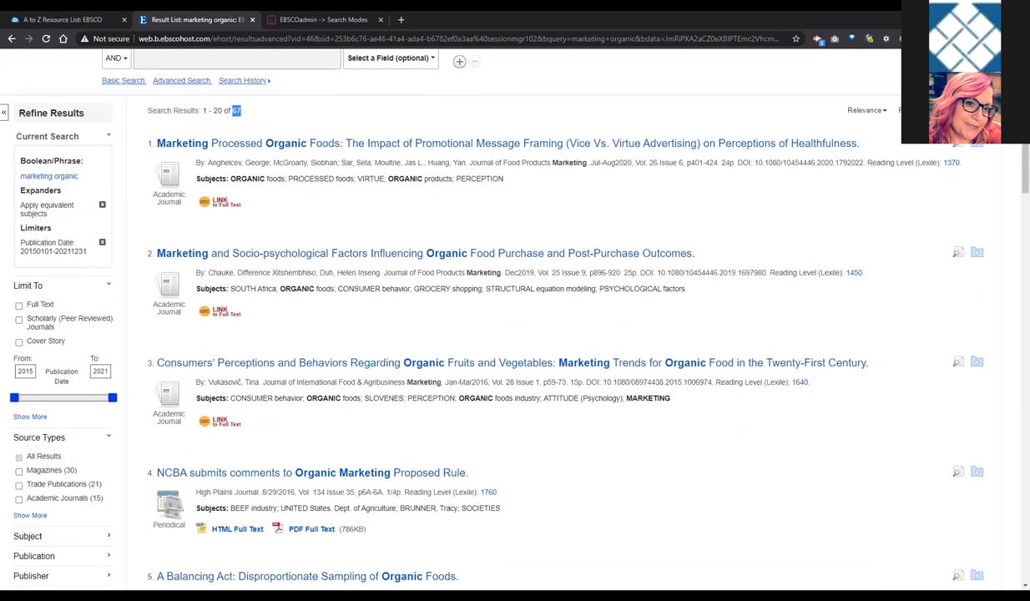
pyautogui.scroll(-3, 572, 434)
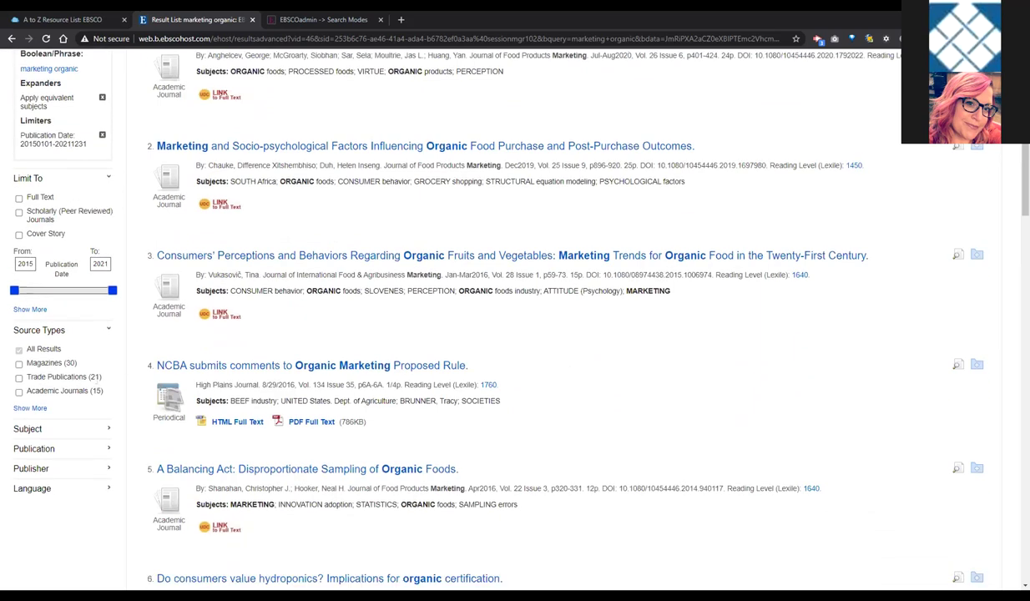
pyautogui.click(111, 430)
pyautogui.scroll(-2, 577, 413)
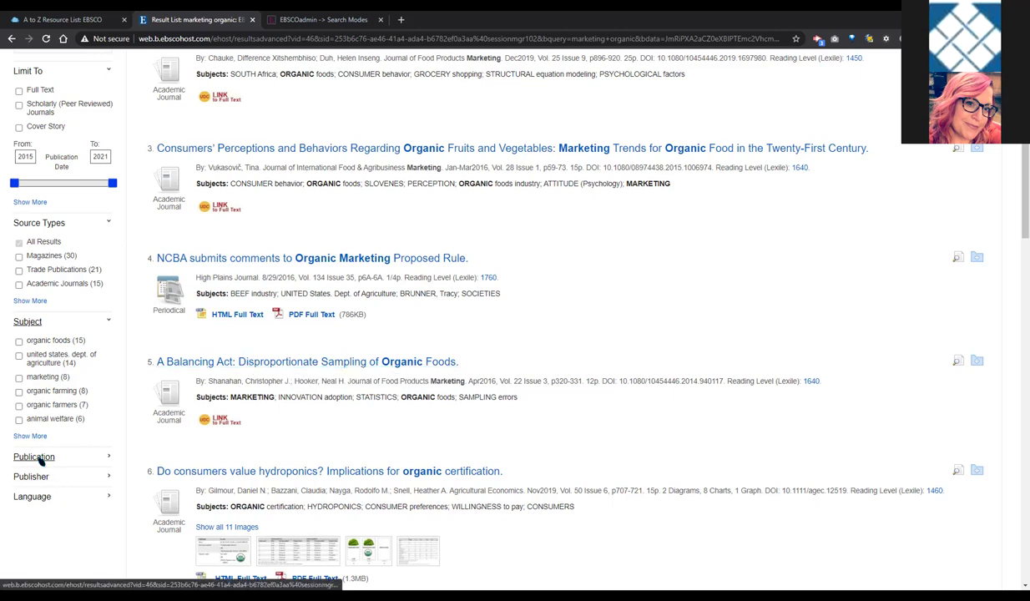
# Step: Remove the publication date limiter from the current search
pyautogui.scroll(3, 104, 191)
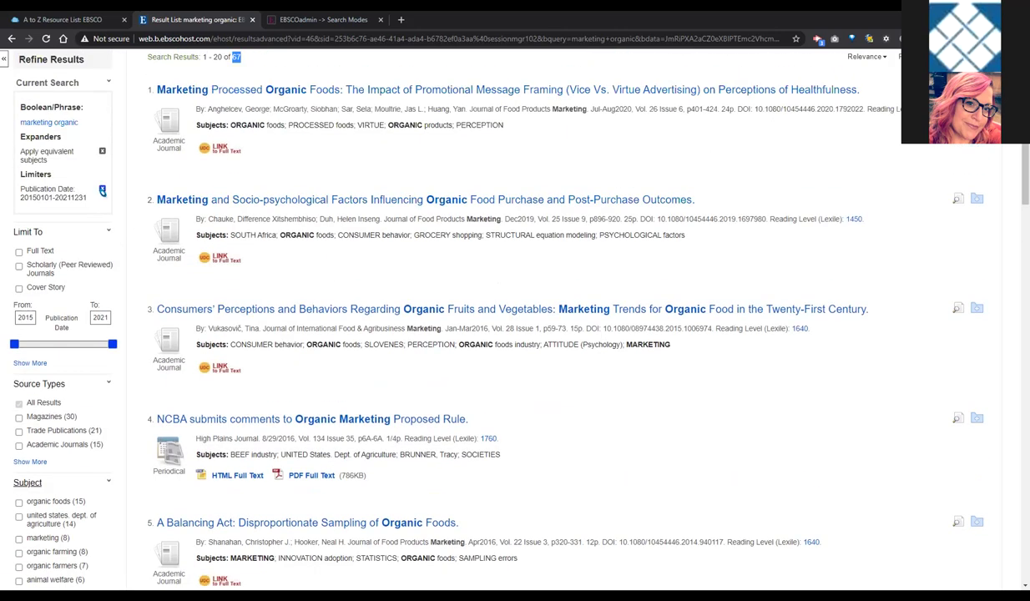
pyautogui.click(103, 189)
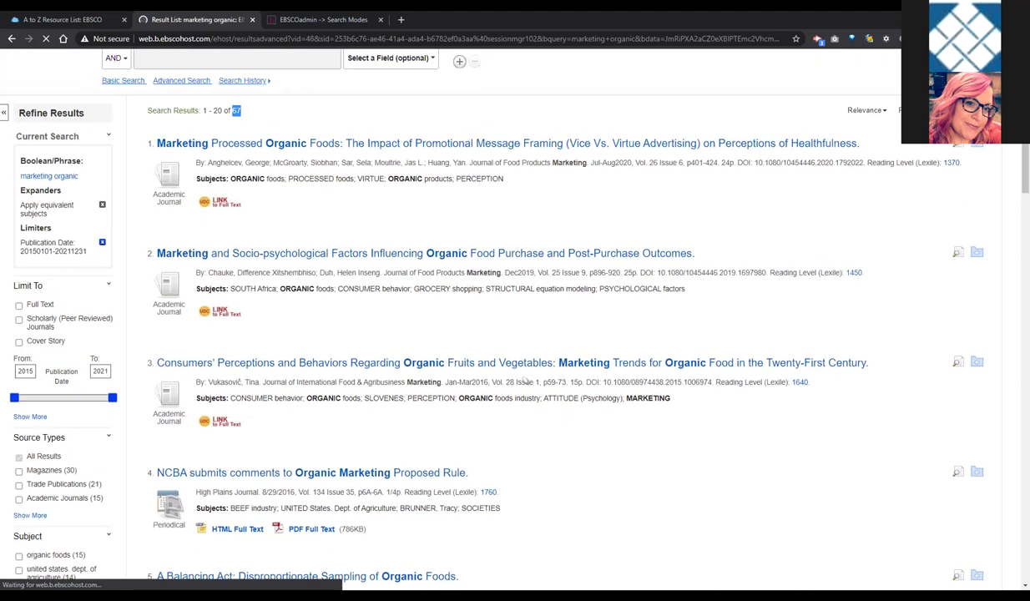
# Step: Expand the Publication filter and open its complete list of publications
pyautogui.scroll(-4, 524, 391)
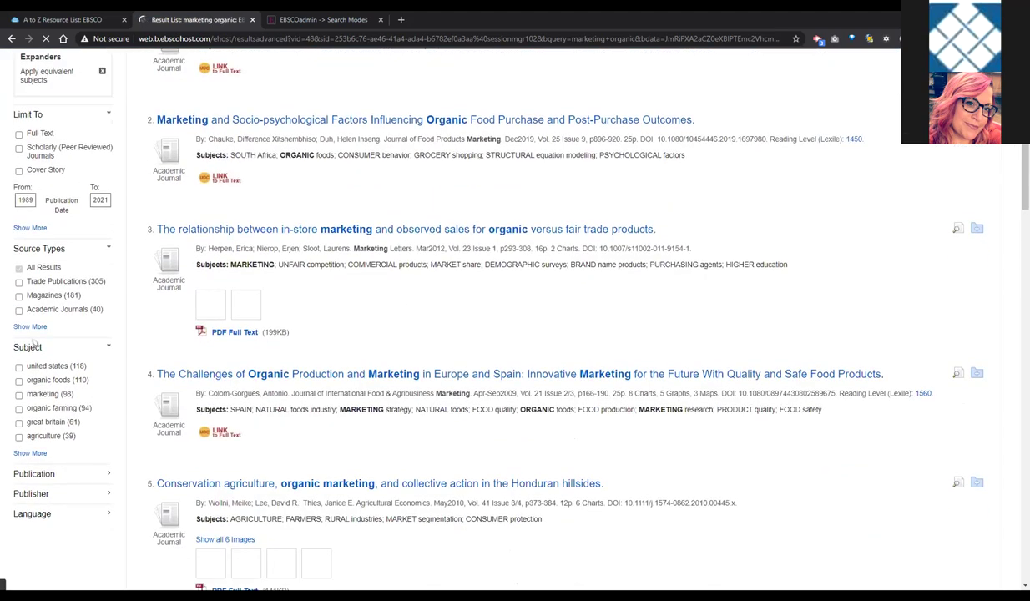
pyautogui.scroll(-3, 50, 405)
pyautogui.scroll(-2, 56, 409)
pyautogui.click(107, 410)
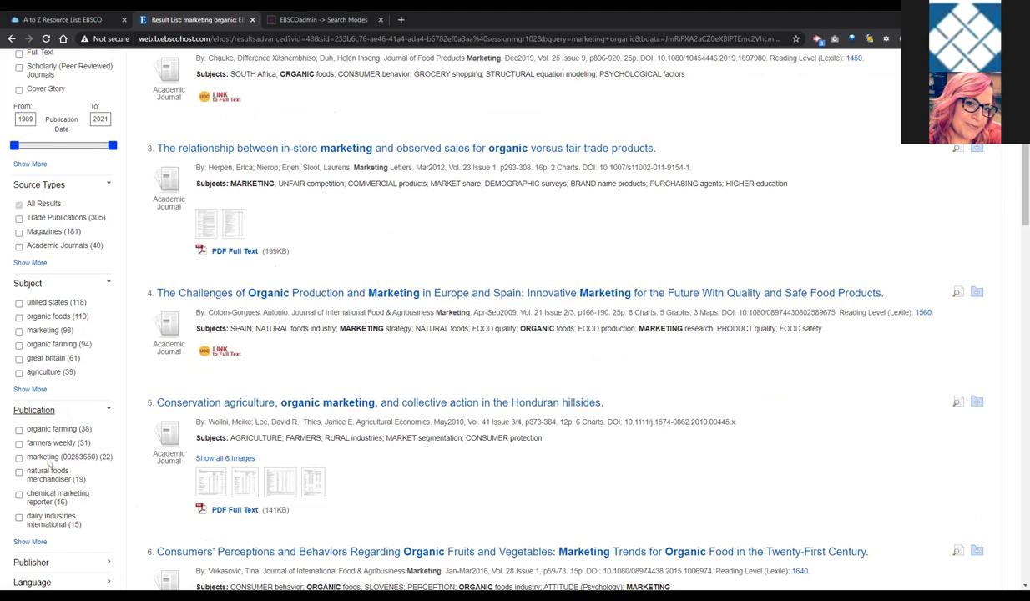
pyautogui.click(30, 542)
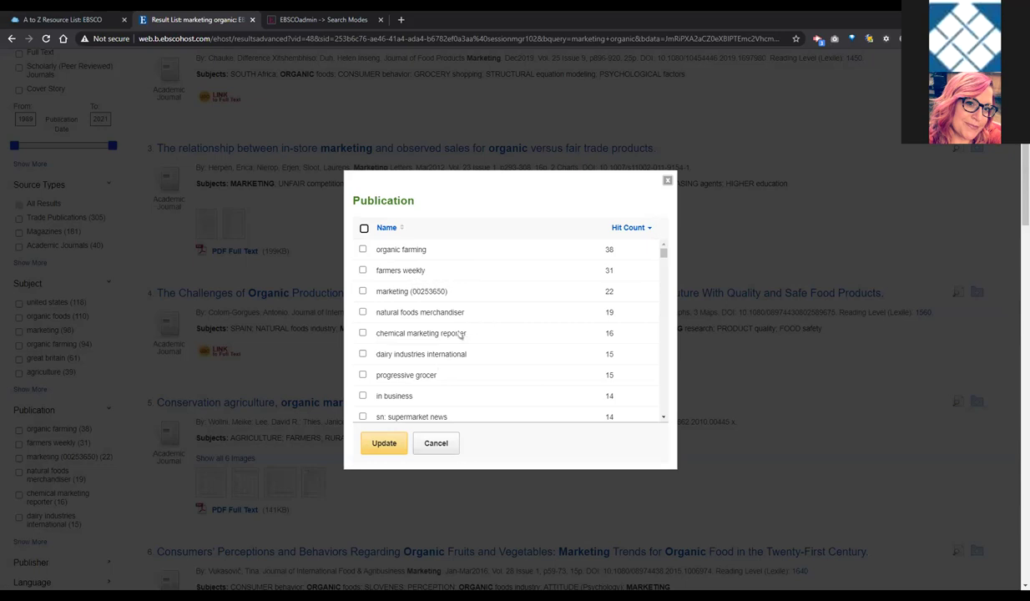
# Step: Examine the publications in the full Publication filter list by hit count, then close it without applying a filter
pyautogui.moveTo(663, 253); pyautogui.dragTo(666, 260)
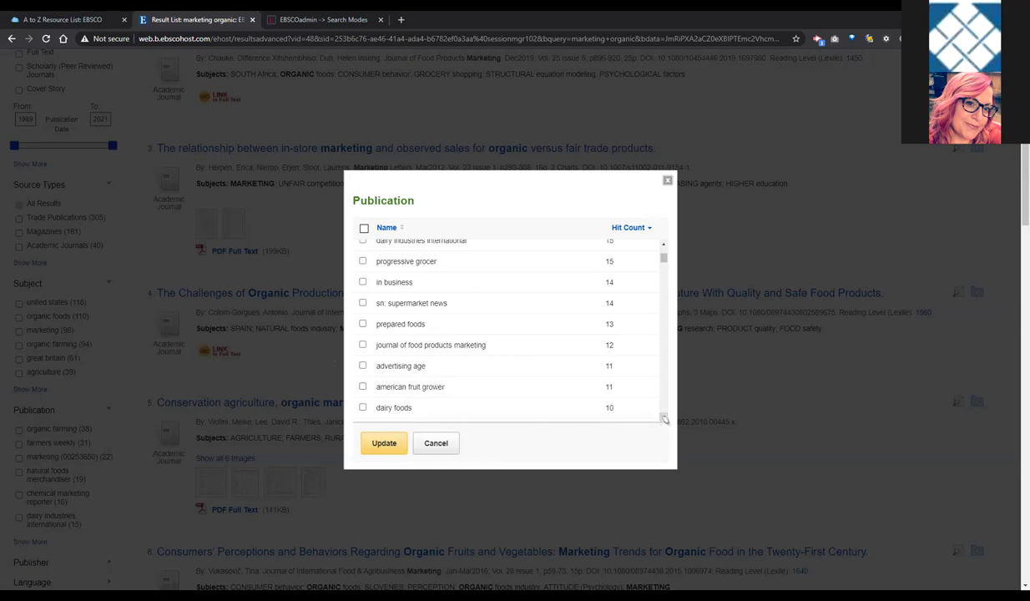
pyautogui.click(665, 419)
pyautogui.click(665, 418)
pyautogui.click(665, 419)
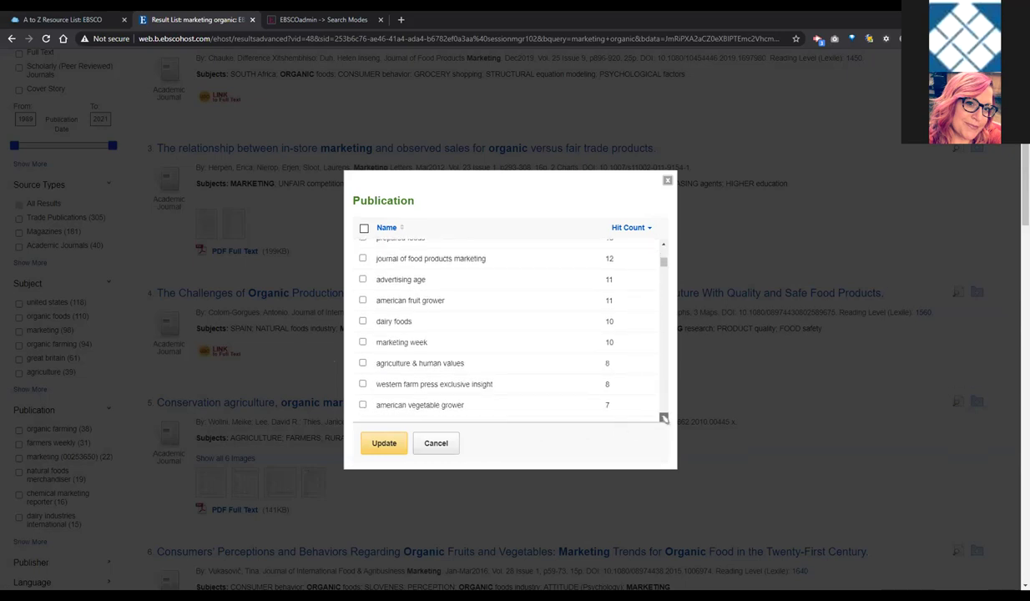
pyautogui.click(665, 419)
pyautogui.click(665, 418)
pyautogui.click(665, 418)
pyautogui.click(664, 419)
pyautogui.click(665, 418)
pyautogui.click(665, 418)
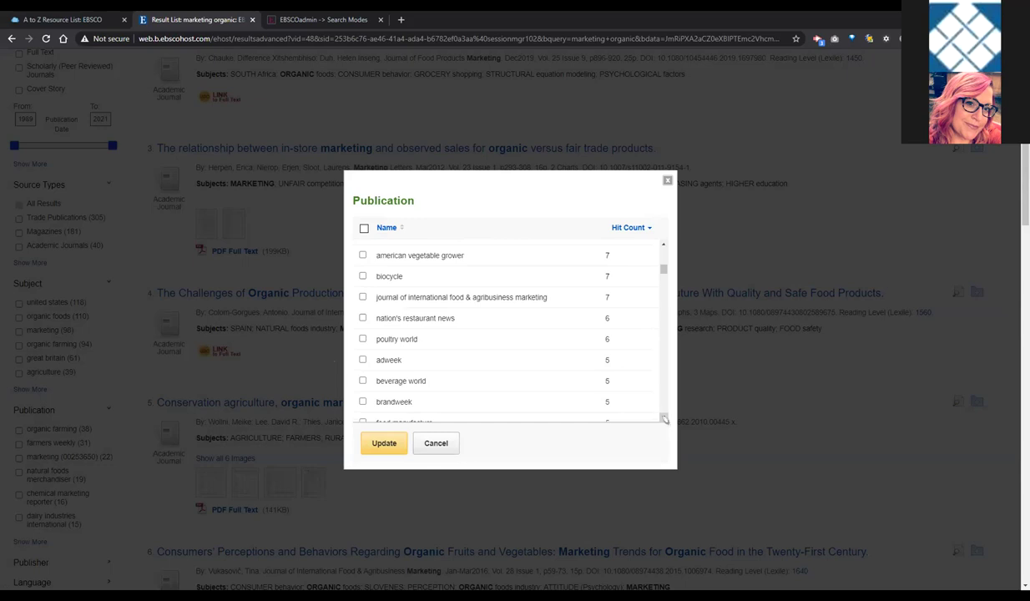
pyautogui.click(665, 418)
pyautogui.click(665, 418)
pyautogui.click(664, 419)
pyautogui.click(664, 418)
pyautogui.click(665, 418)
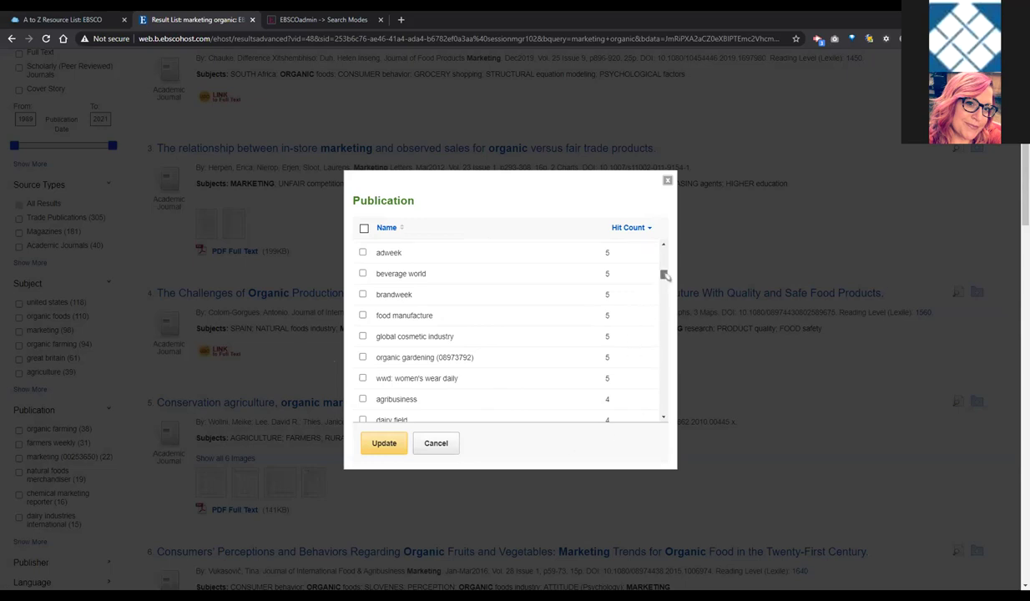
pyautogui.moveTo(665, 275); pyautogui.dragTo(666, 279)
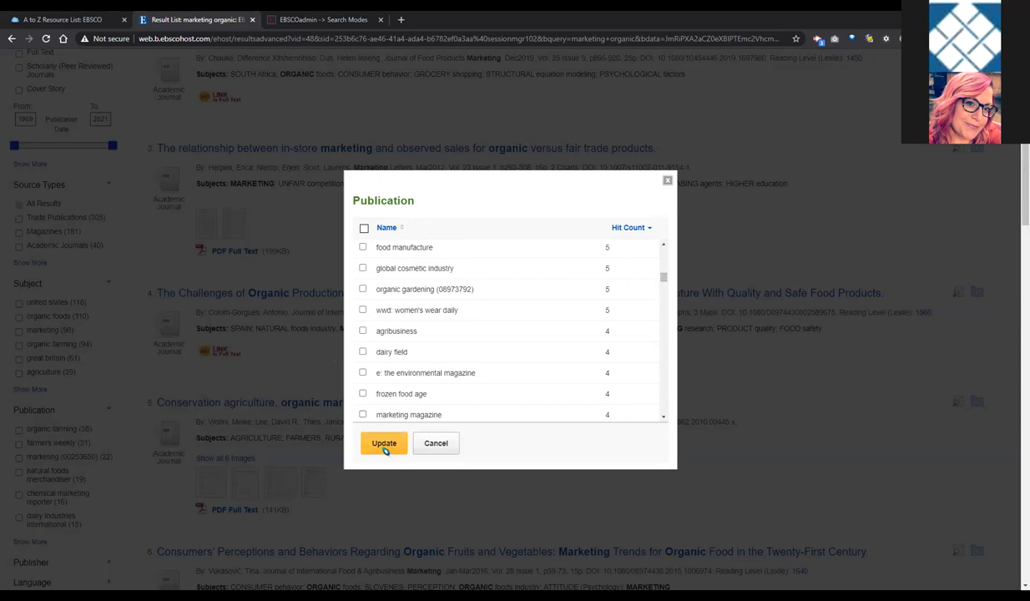
pyautogui.click(428, 439)
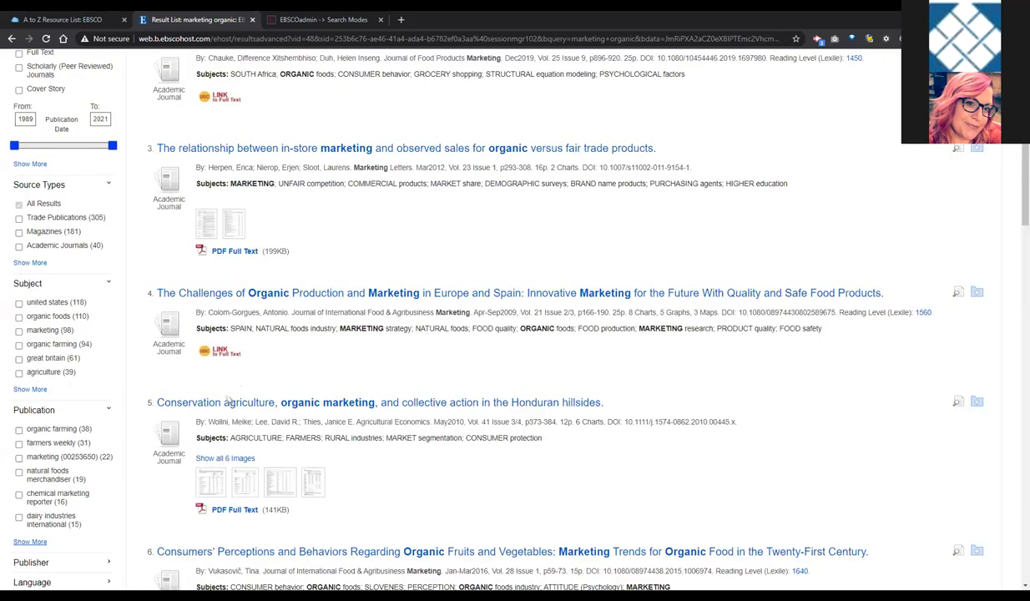
# Step: Look through the "marketing organic" results and return to the search form above them
pyautogui.scroll(2, 329, 382)
pyautogui.scroll(3, 328, 382)
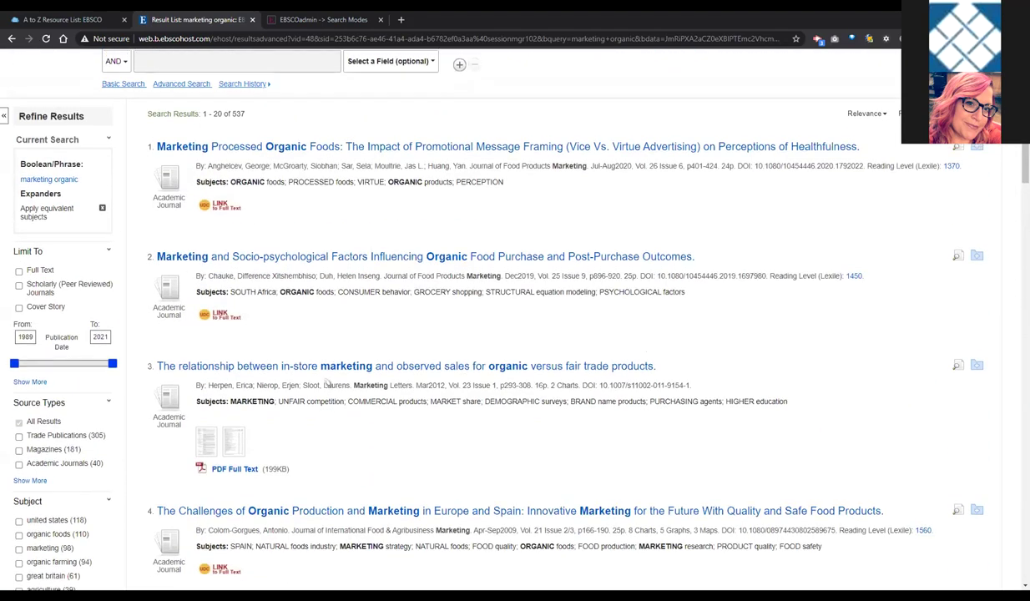
pyautogui.scroll(-5, 331, 407)
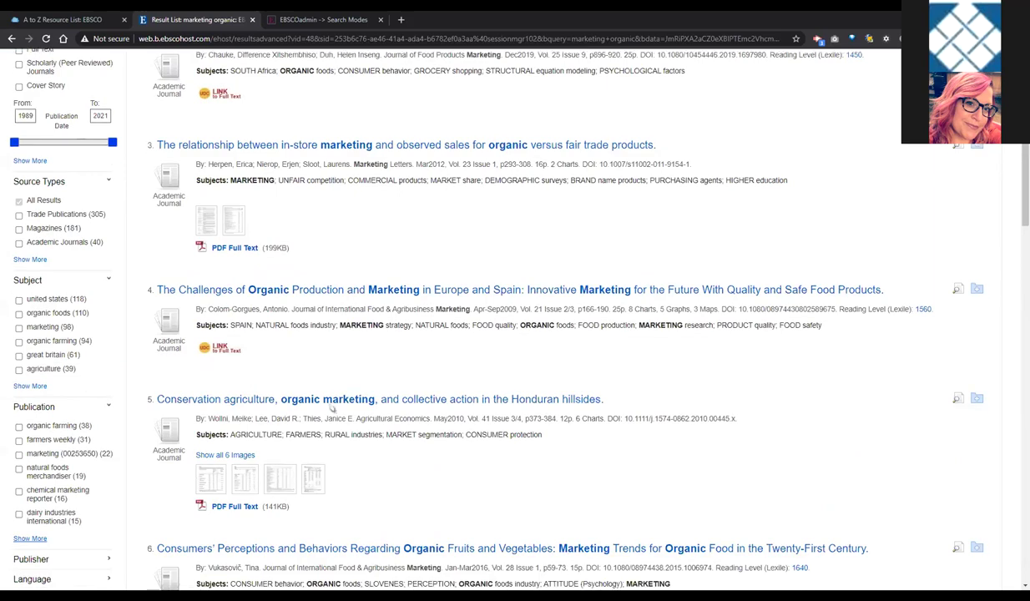
pyautogui.scroll(-3, 332, 407)
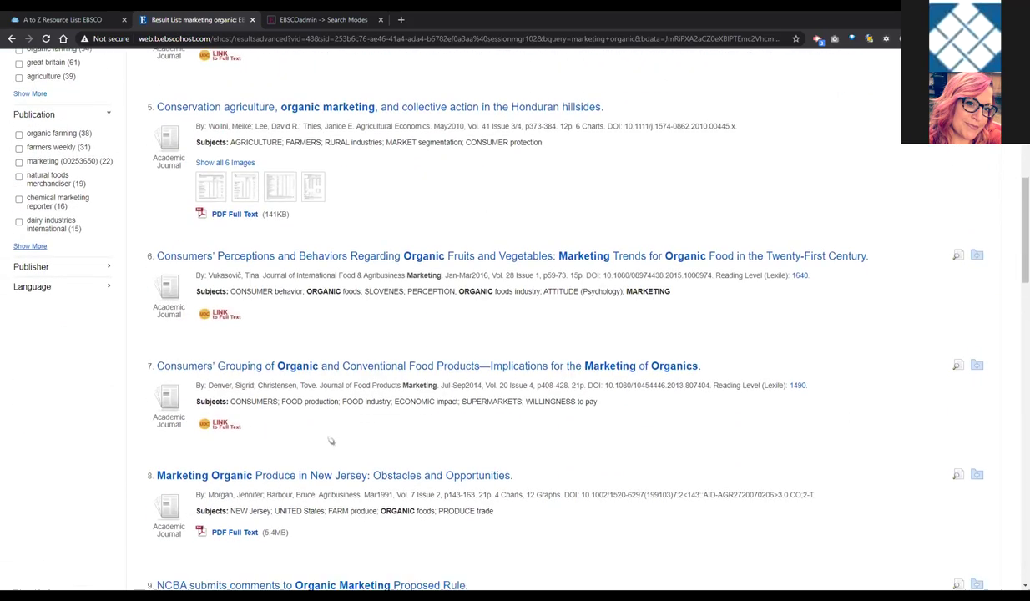
pyautogui.scroll(-3, 434, 466)
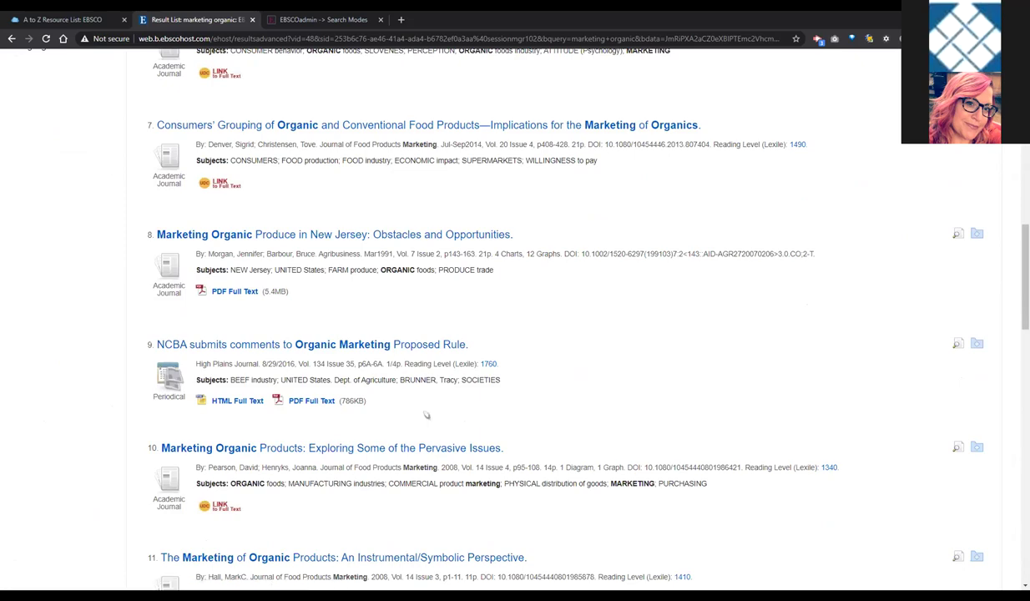
pyautogui.scroll(-3, 426, 415)
pyautogui.scroll(-3, 426, 415)
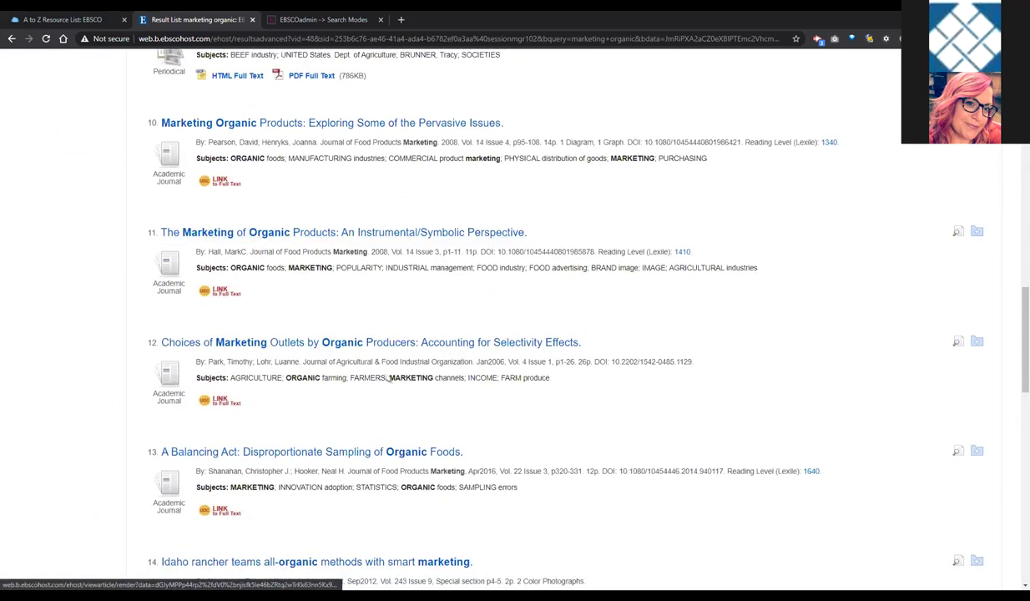
pyautogui.scroll(12, 288, 258)
pyautogui.scroll(9, 217, 199)
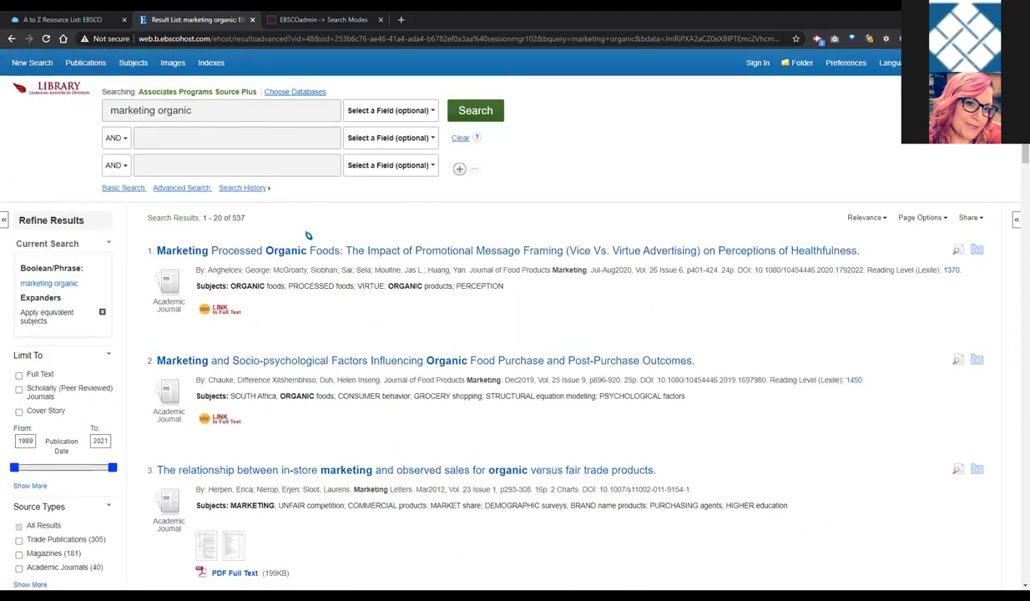
# Step: Start a new advanced search and run it with the suggested term "sustainable fashion"
pyautogui.press('Return')
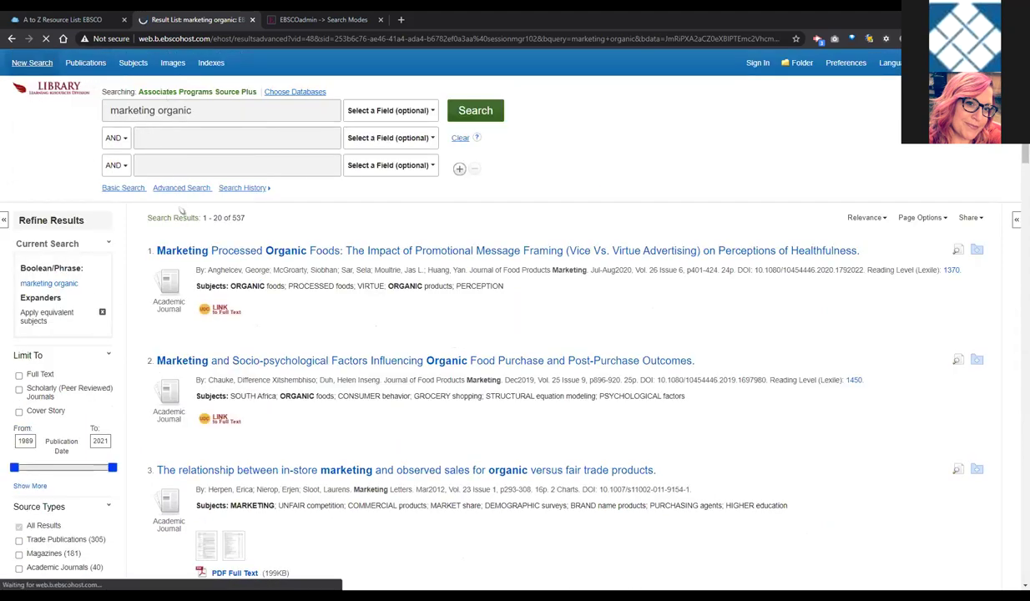
pyautogui.click(176, 188)
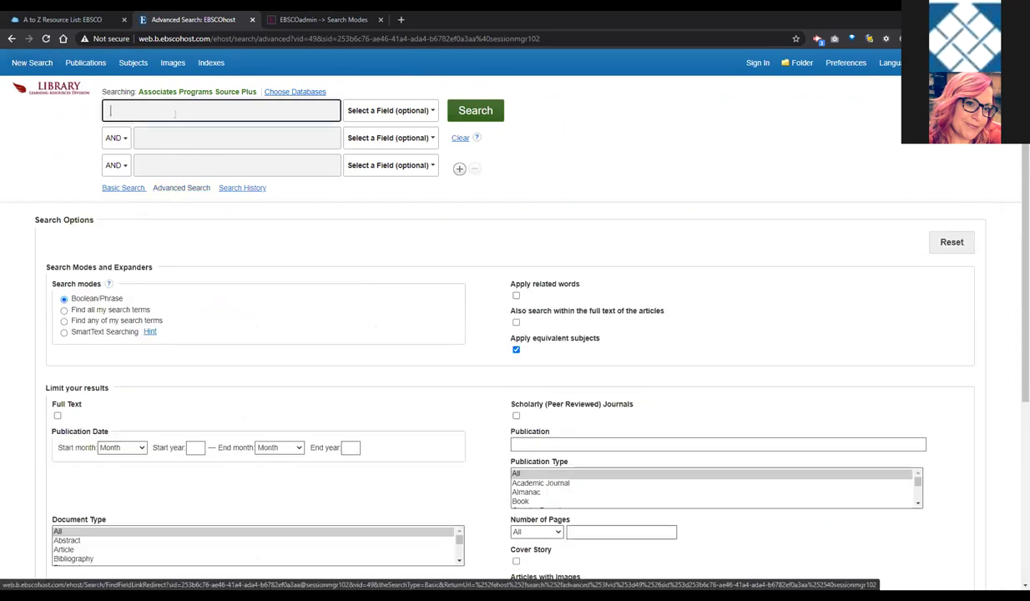
pyautogui.write('sust')
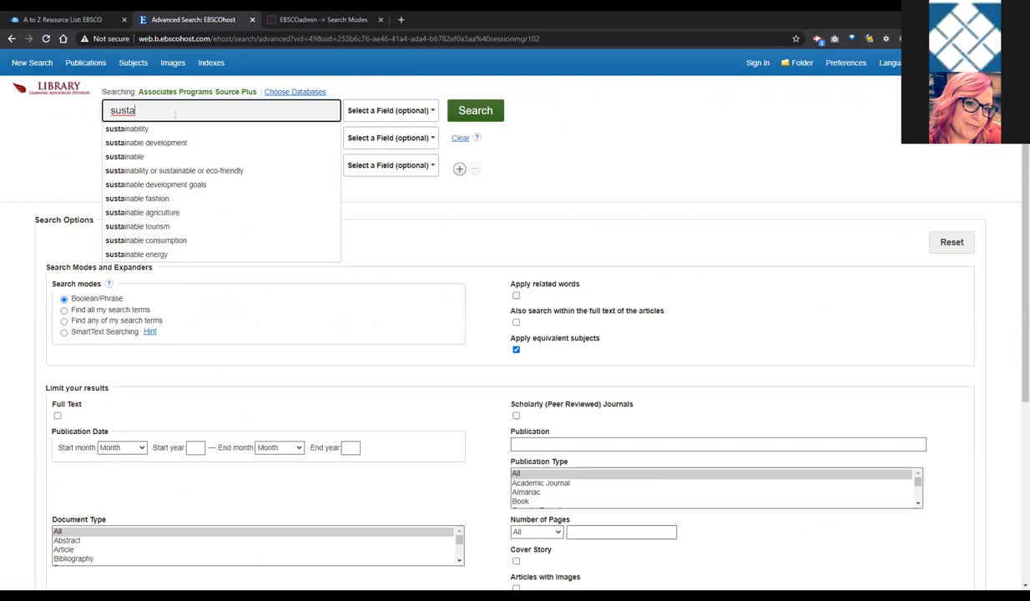
pyautogui.write('a')
pyautogui.click(143, 198)
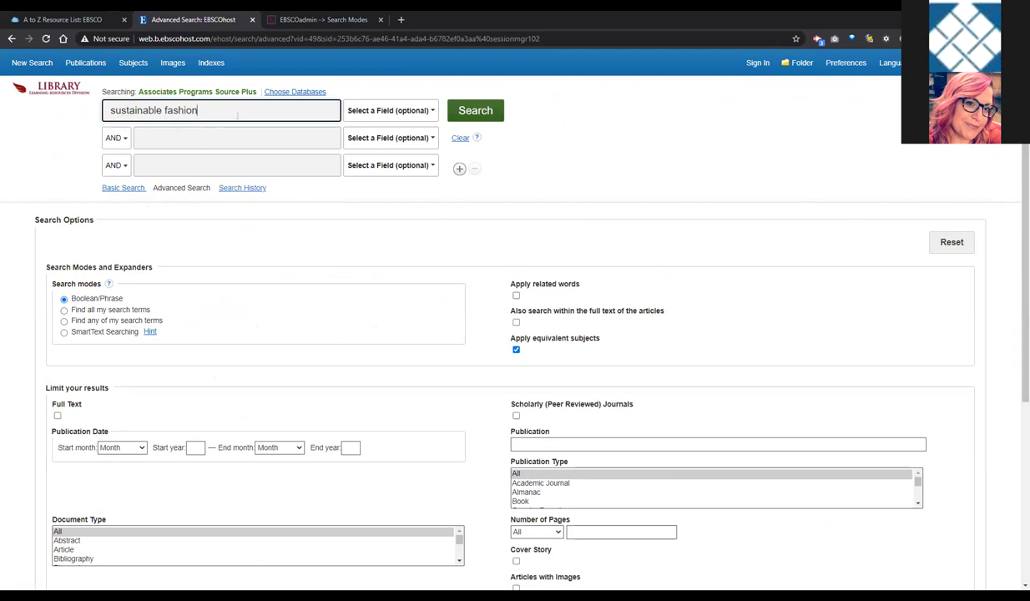
pyautogui.click(459, 111)
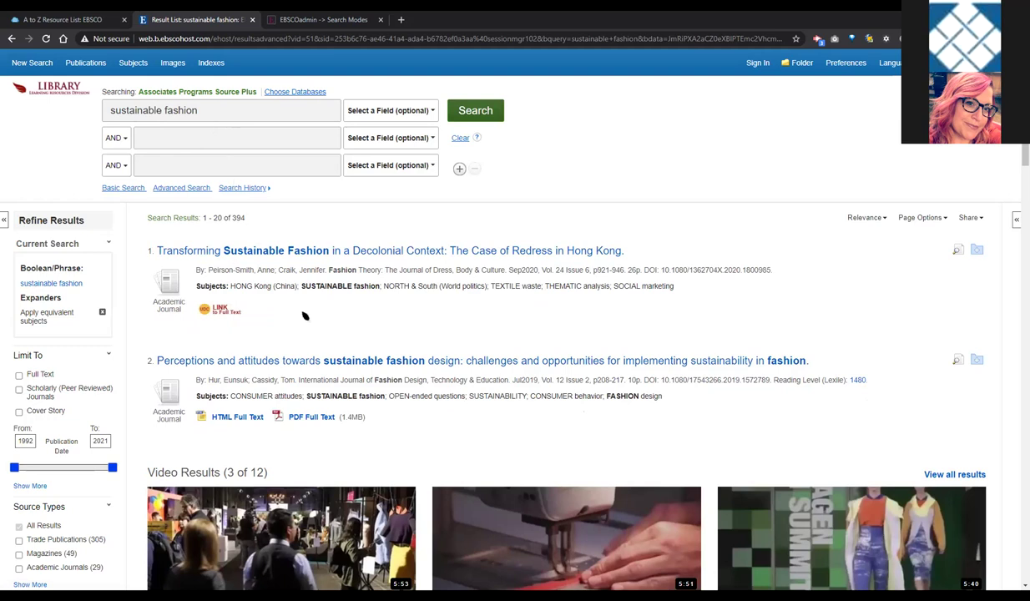
# Step: Open the PDF full text of "Perceptions and attitudes towards sustainable fashion design" and look through its page thumbnails
pyautogui.scroll(-1, 311, 317)
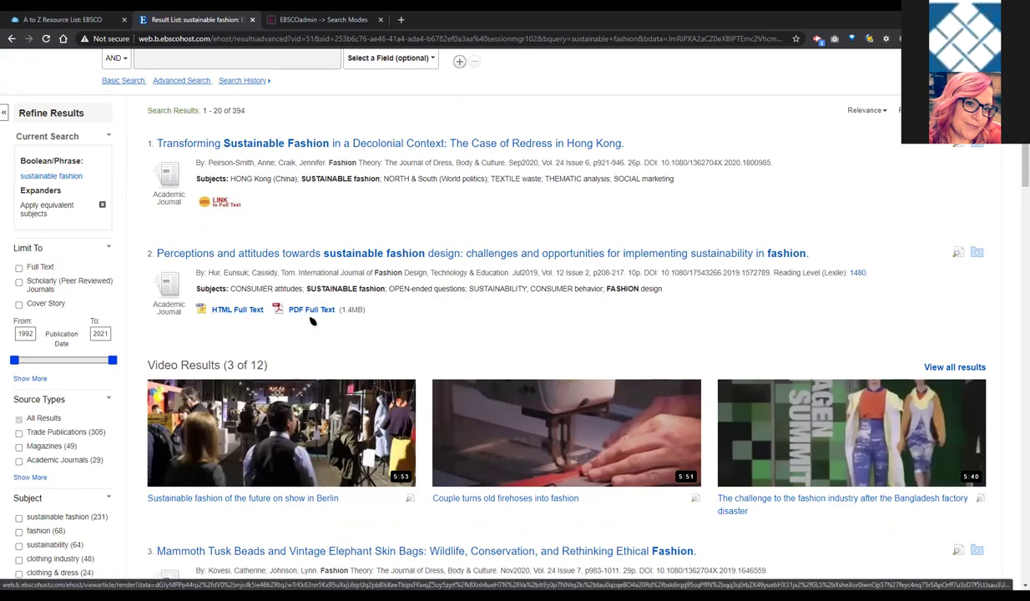
pyautogui.scroll(-1, 526, 331)
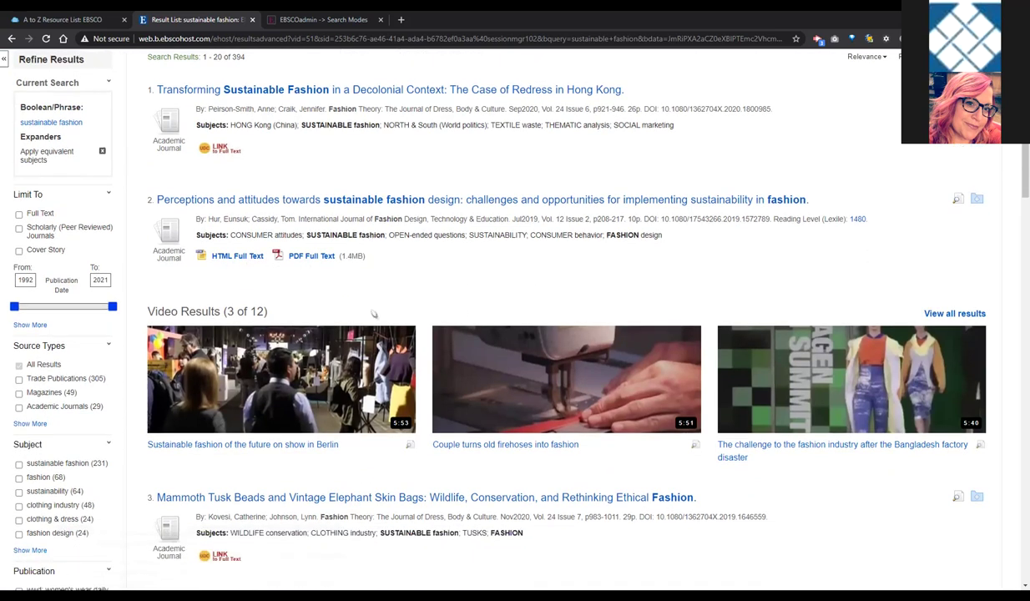
pyautogui.click(305, 258)
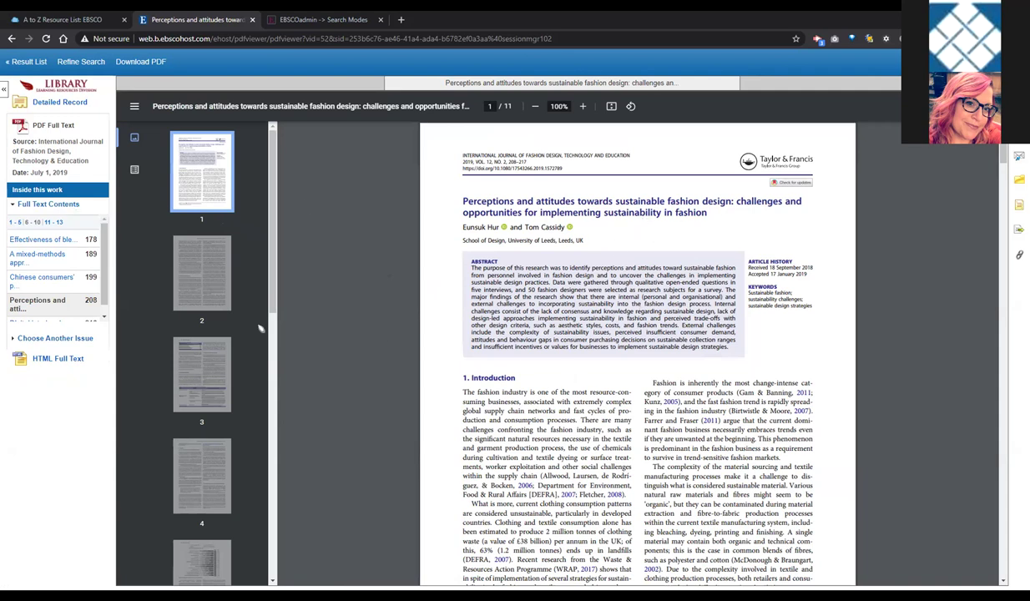
pyautogui.moveTo(270, 201); pyautogui.dragTo(291, 451)
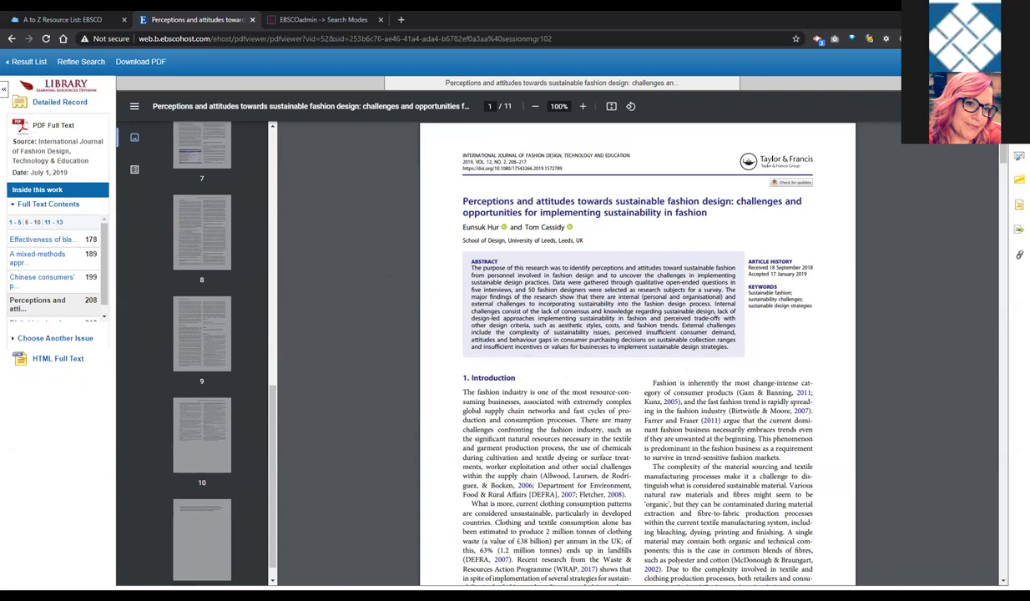
pyautogui.scroll(-1, 638, 351)
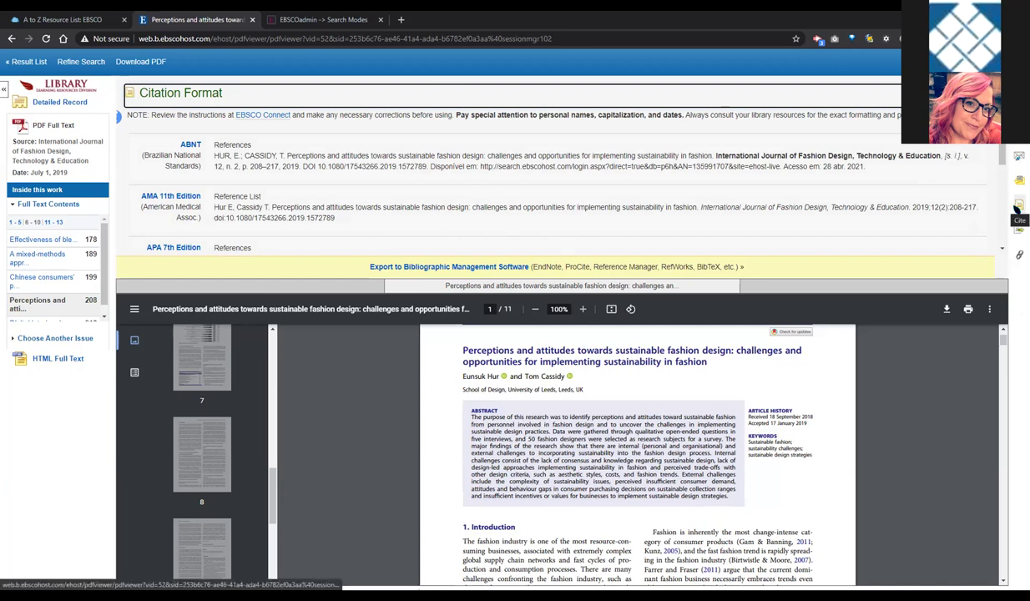
# Step: Display the article's citation formats and select the complete APA 7th Edition reference text
pyautogui.click(1017, 207)
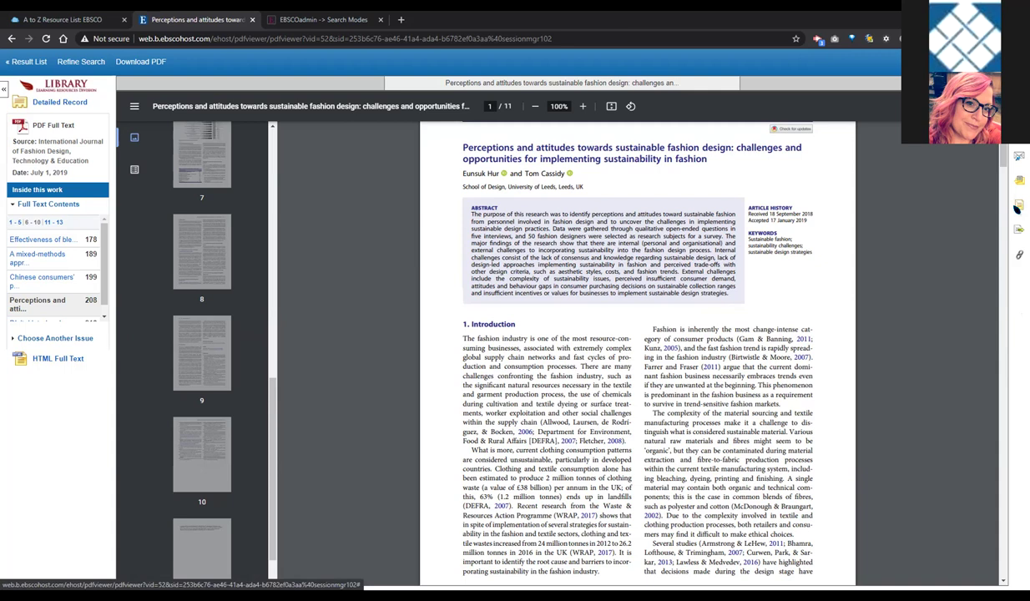
pyautogui.click(1018, 207)
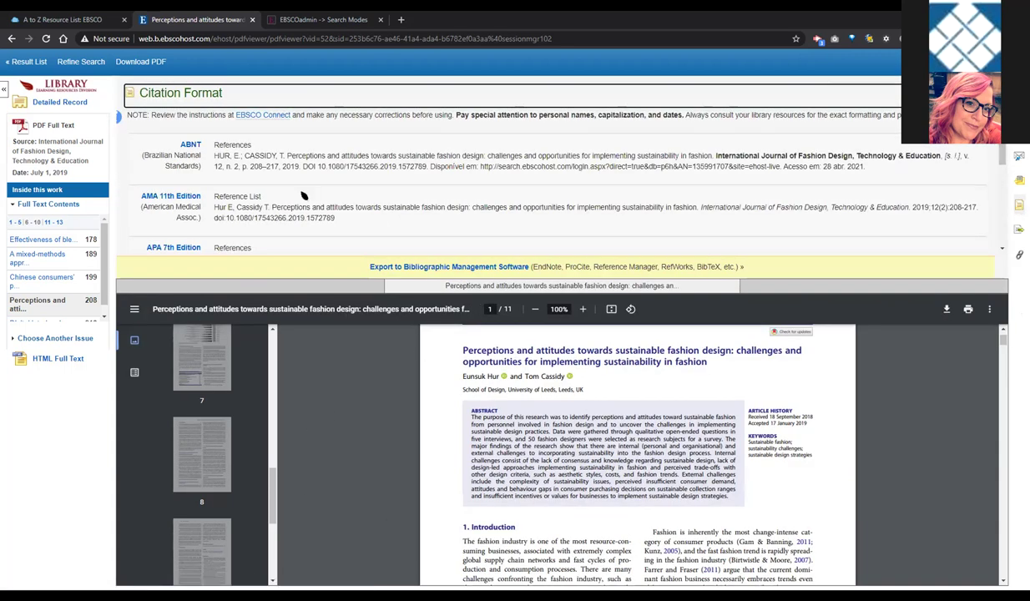
pyautogui.scroll(-1, 305, 195)
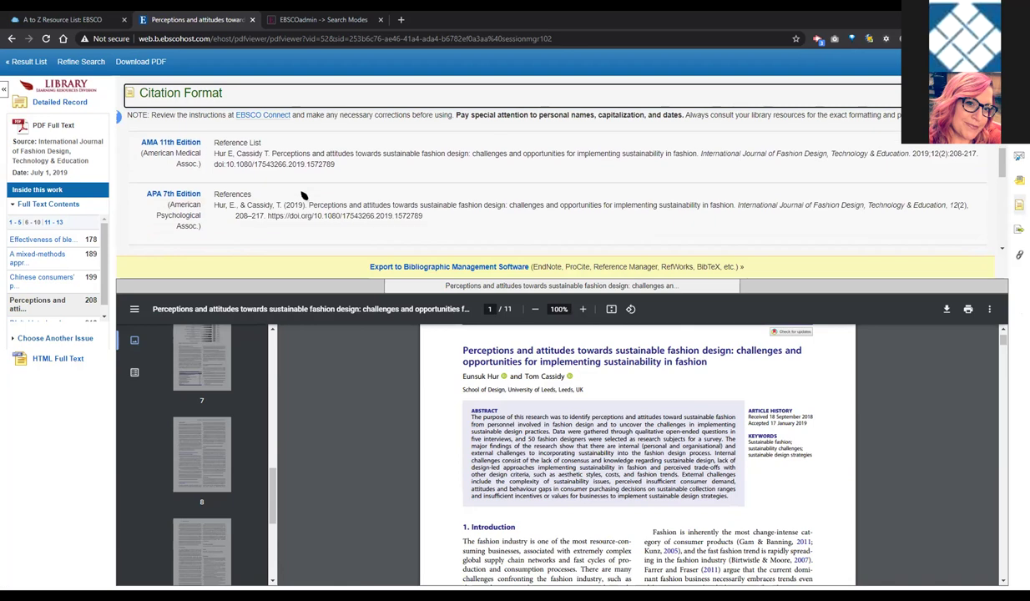
pyautogui.scroll(-1, 305, 196)
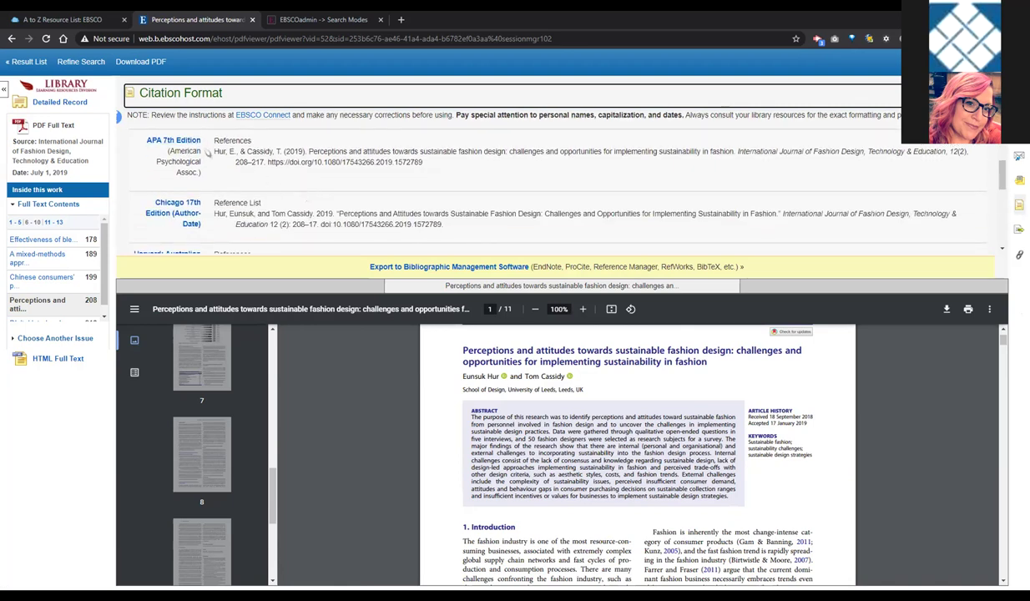
pyautogui.moveTo(423, 162); pyautogui.dragTo(208, 146)
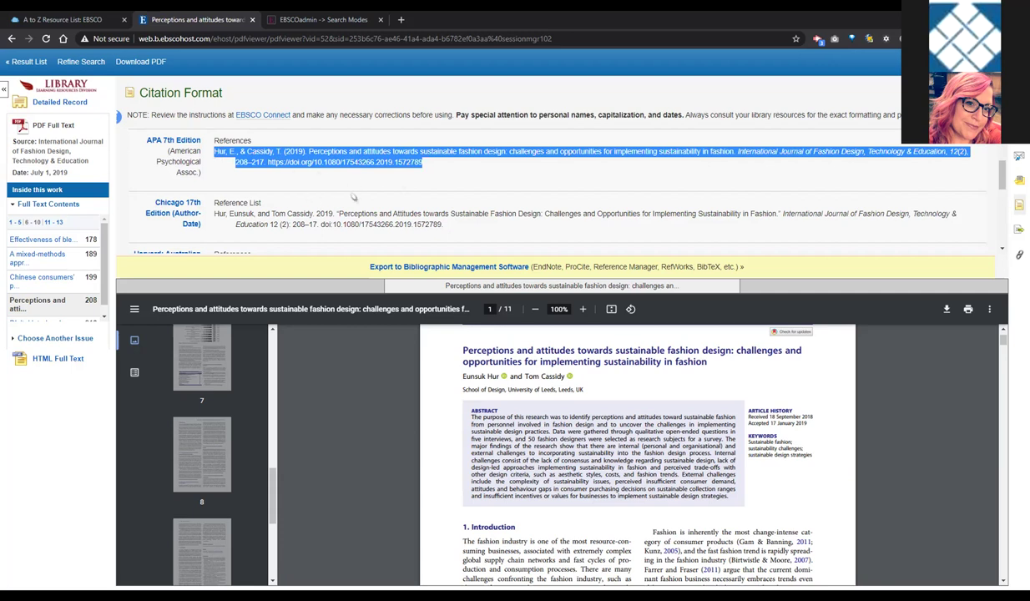
# Step: Review the article's other citation formats, including MLA 8th Edition and Vancouver/ICMJE, and return to the APA reference
pyautogui.scroll(-2, 342, 189)
pyautogui.scroll(-3, 354, 197)
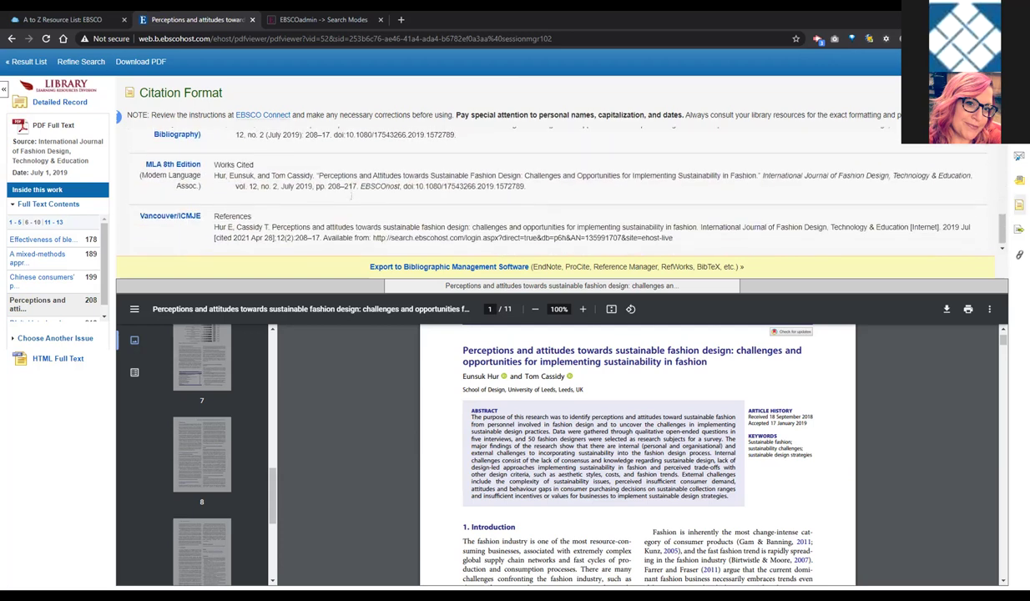
pyautogui.scroll(3, 352, 194)
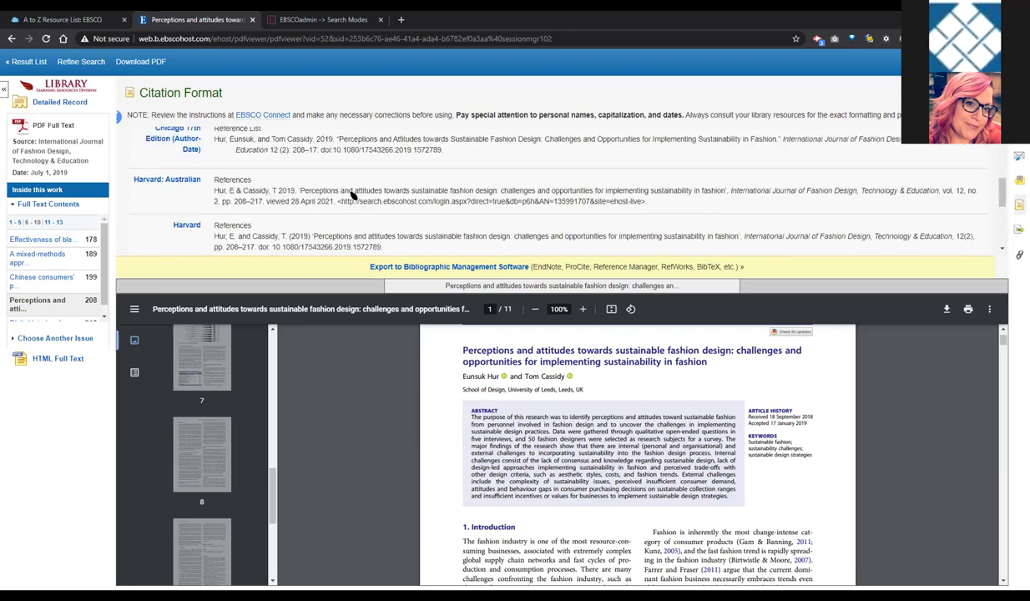
pyautogui.scroll(3, 346, 193)
pyautogui.tripleClick(334, 242)
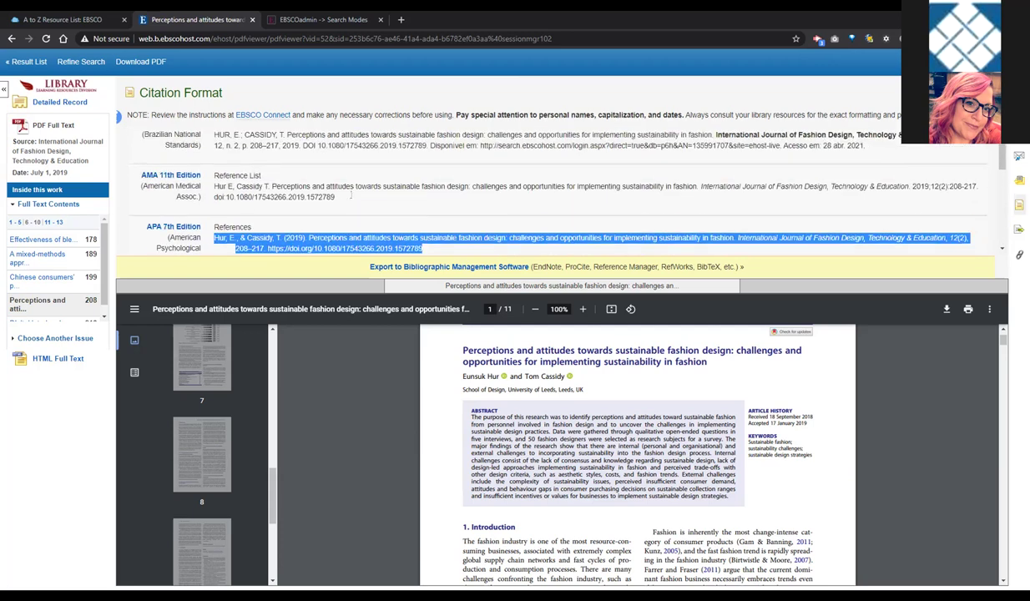
# Step: Open the APA 7th Edition style guide in a maximized window and review its patterns and examples for each source type
pyautogui.click(172, 227)
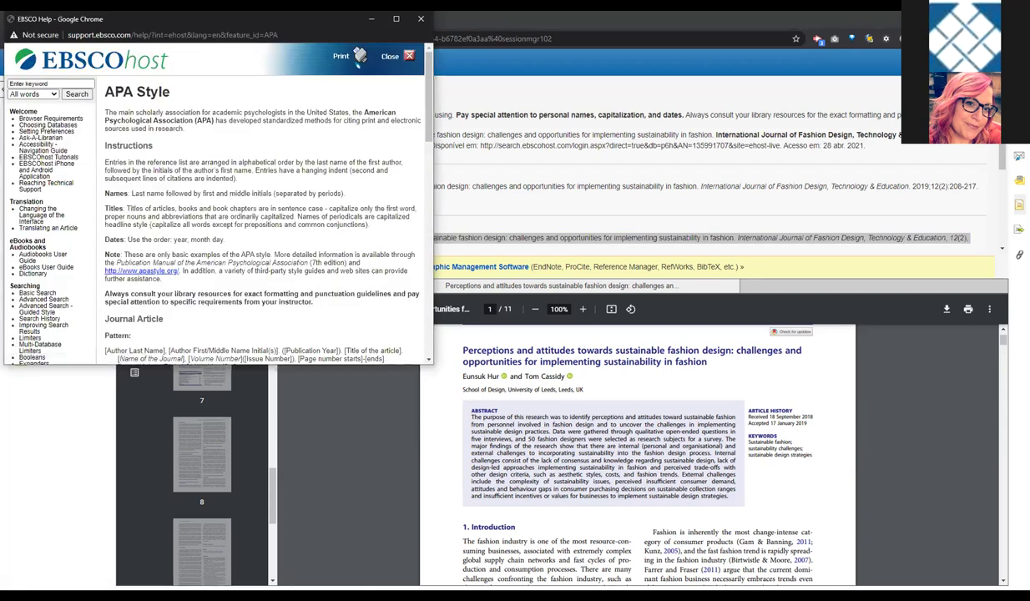
pyautogui.click(396, 18)
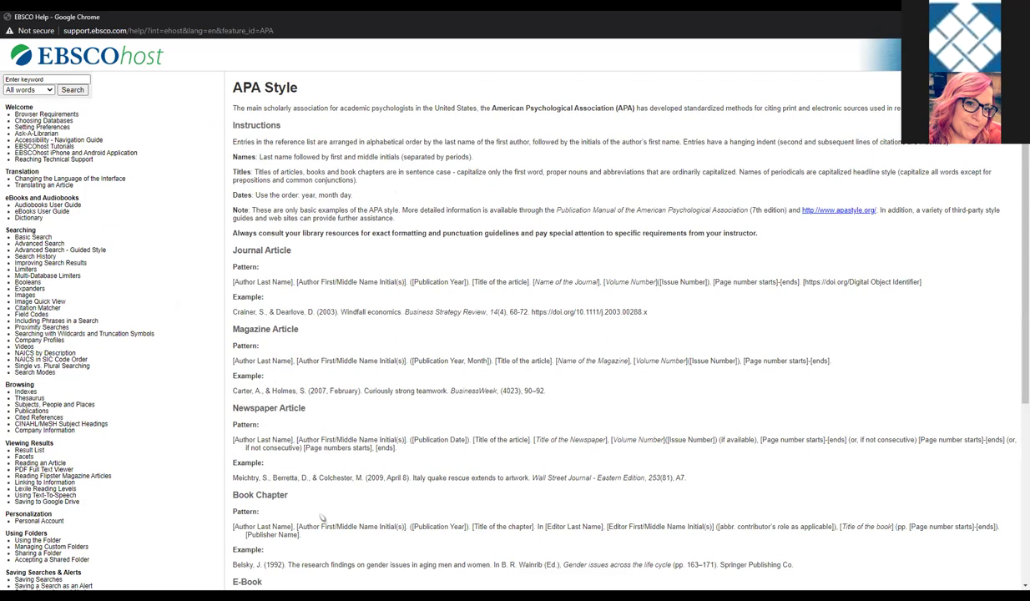
pyautogui.scroll(-2, 322, 517)
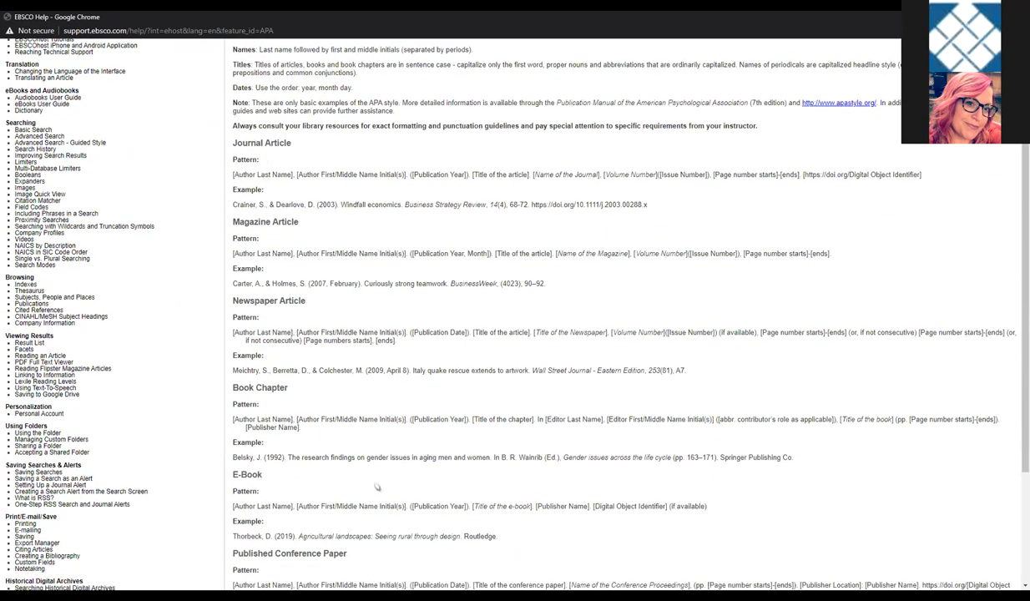
pyautogui.scroll(-2, 376, 489)
pyautogui.scroll(-2, 376, 488)
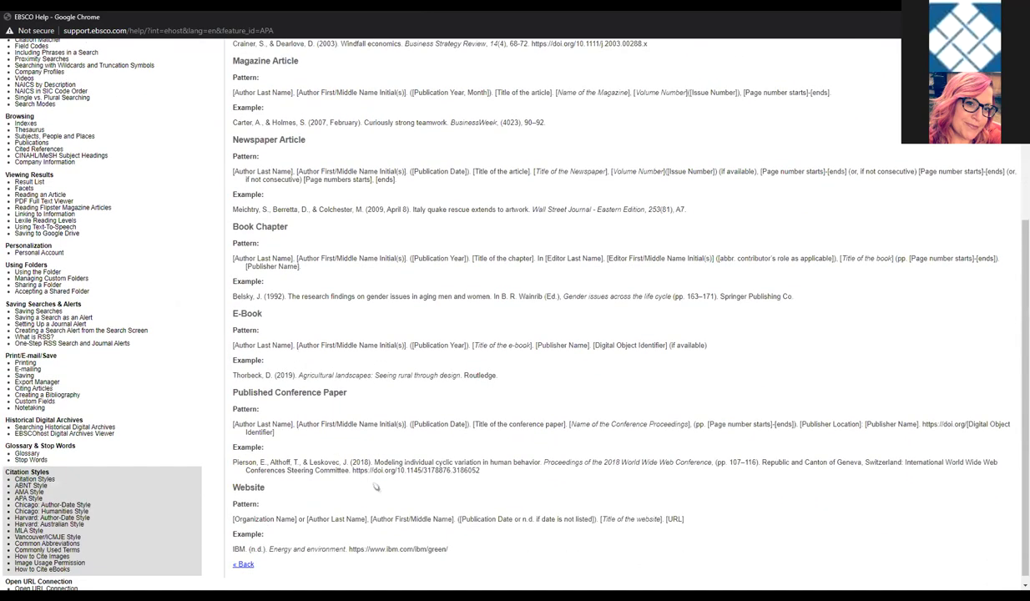
pyautogui.scroll(6, 359, 464)
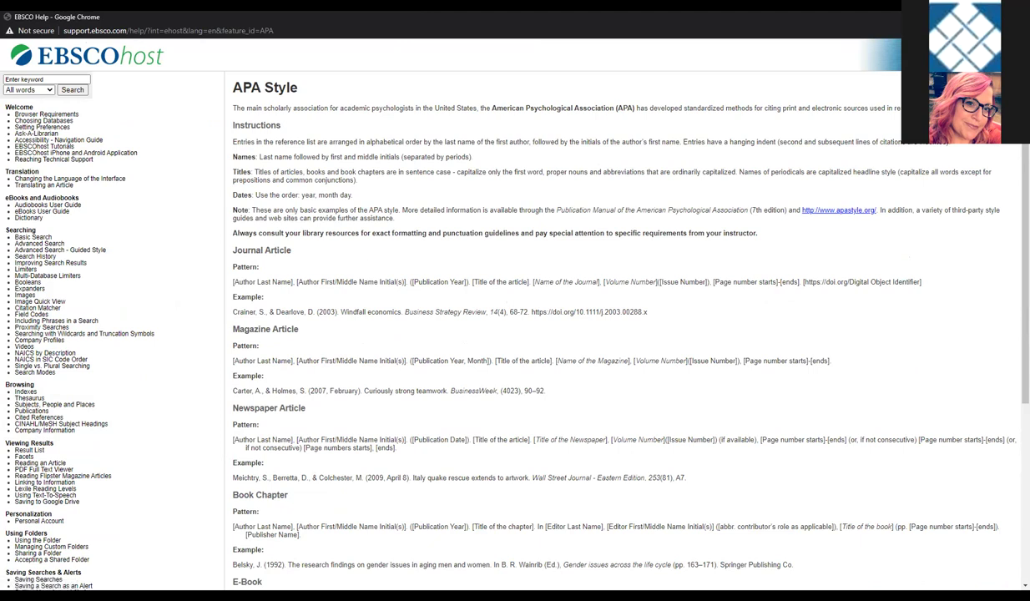
# Step: Close the APA style guide and look through the article's Chicago 17th Edition and Harvard citation formats
pyautogui.hotkey('ctrl', 'w')
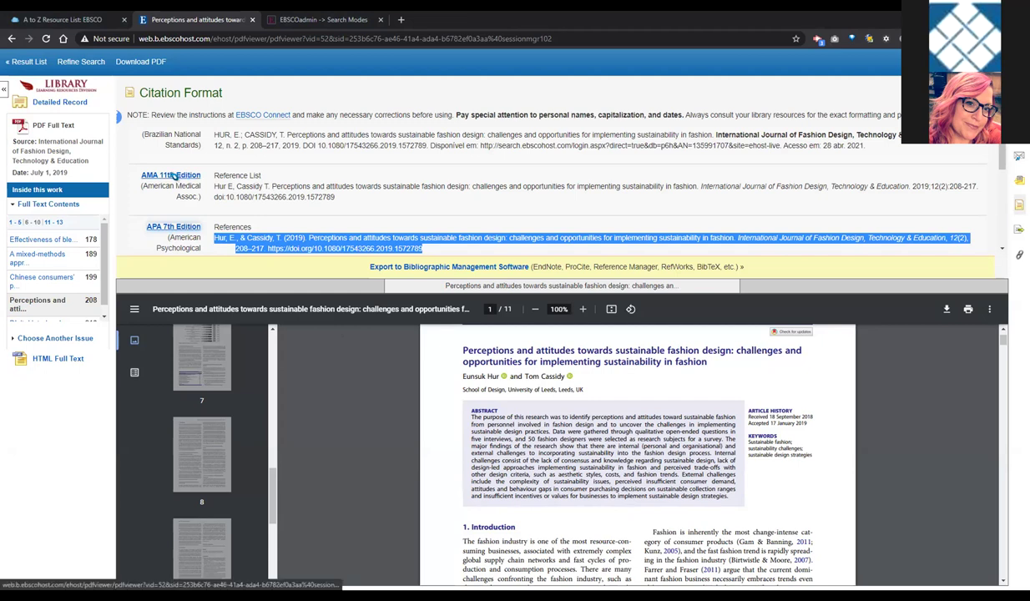
pyautogui.scroll(-3, 173, 174)
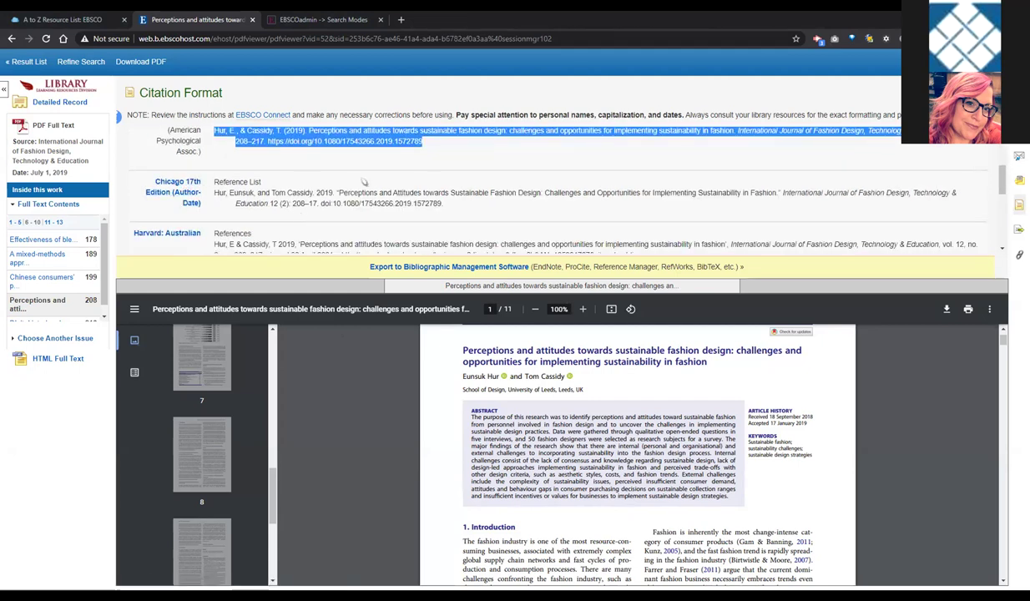
pyautogui.scroll(-2, 350, 175)
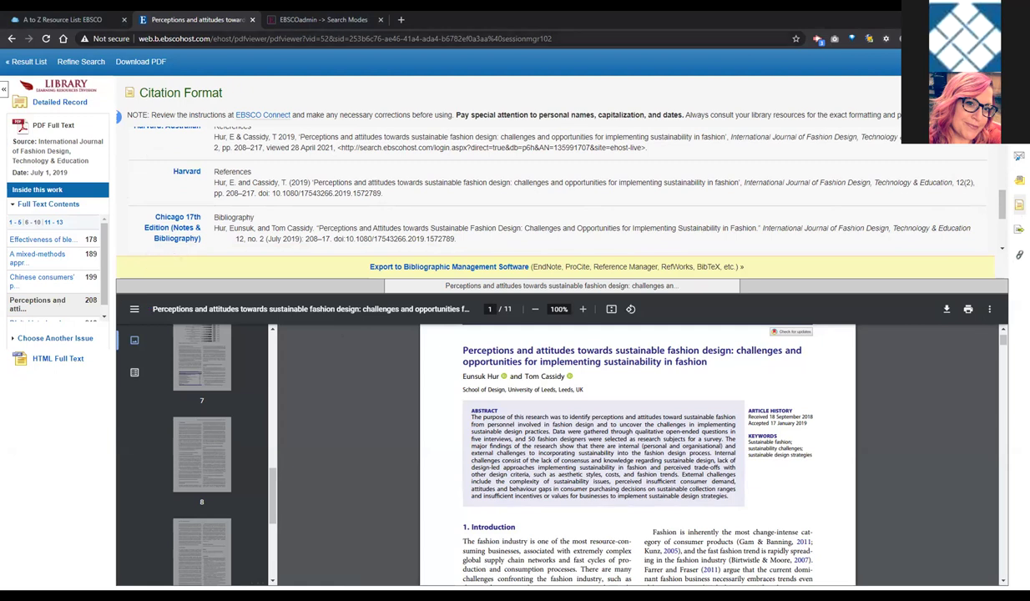
# Step: Display the permalink of the sustainable fashion design article
pyautogui.click(264, 41)
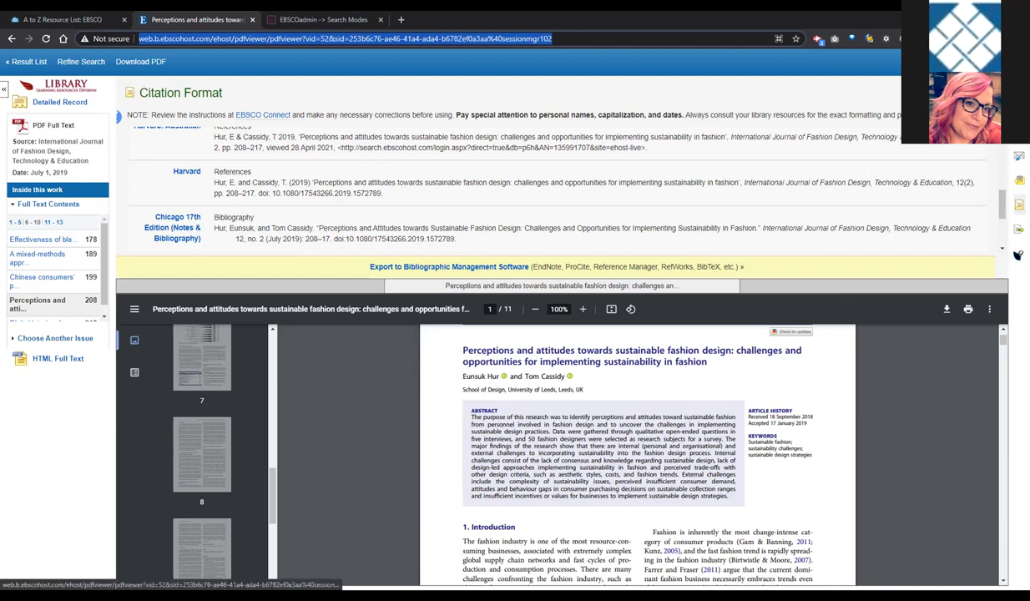
pyautogui.click(1018, 255)
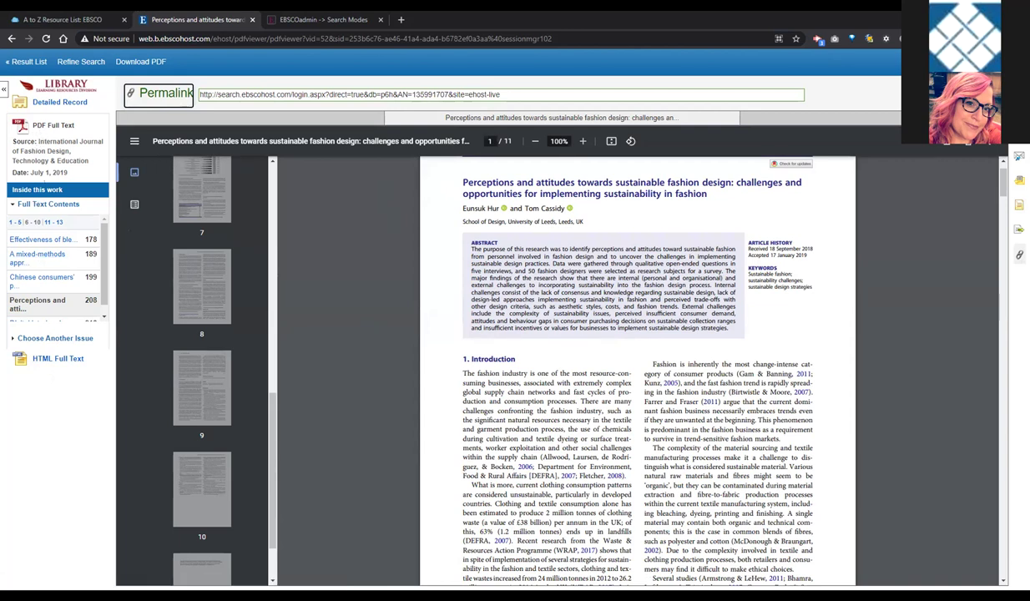
# Step: List the journal's 2021 issues and open "A mixed-methods approach to evaluate fit and comfort of the hospital patient gown" from the current issue's contents
pyautogui.moveTo(32, 172); pyautogui.dragTo(72, 161)
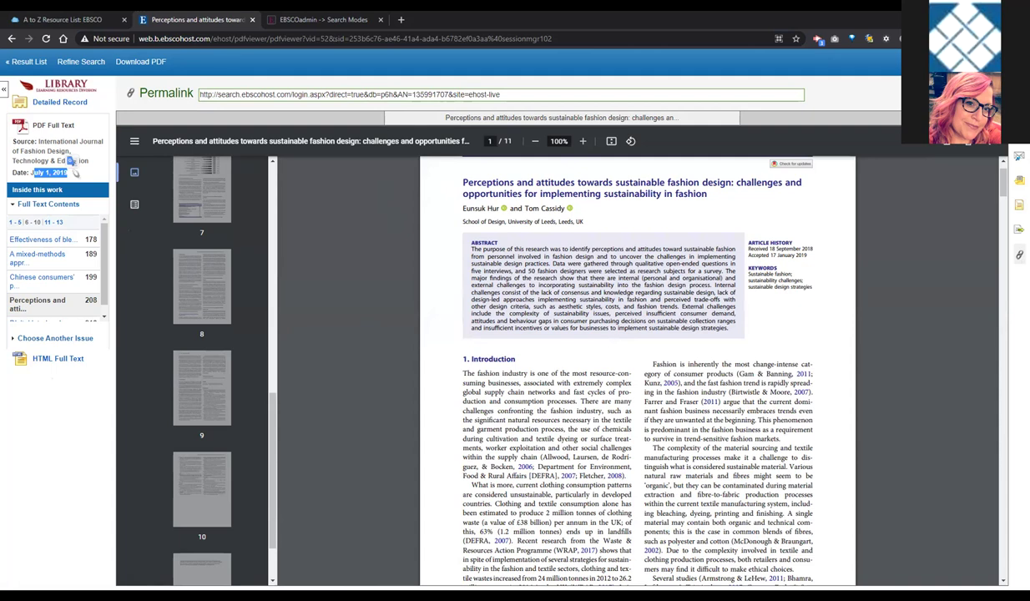
pyautogui.click(50, 343)
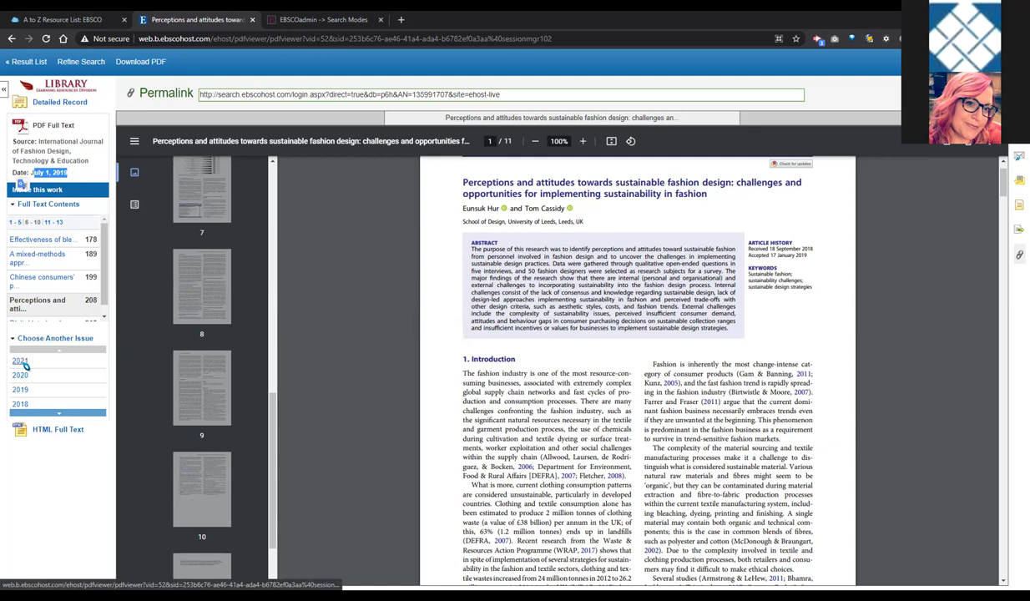
pyautogui.click(23, 363)
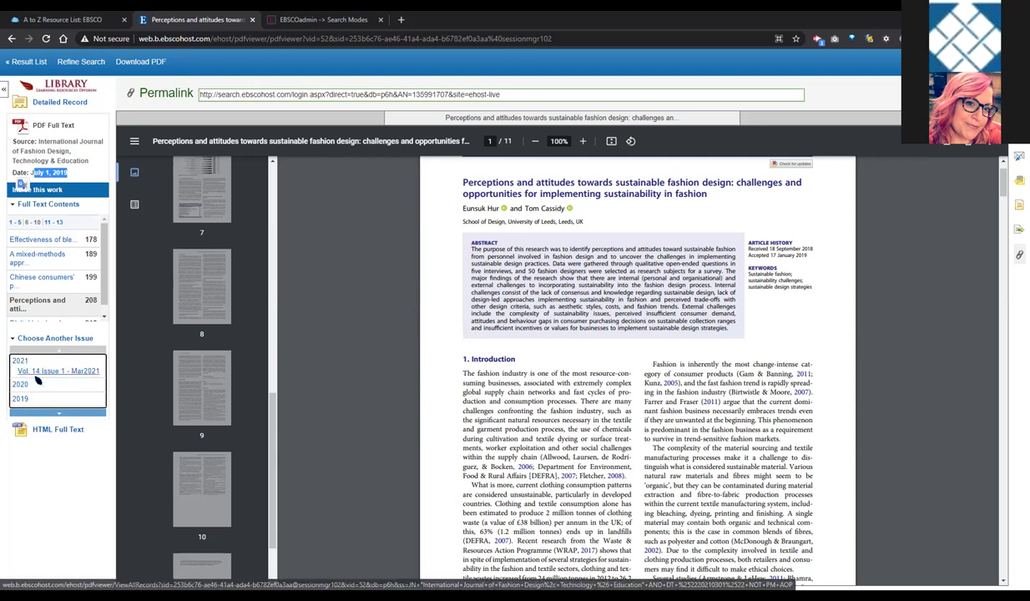
pyautogui.click(38, 251)
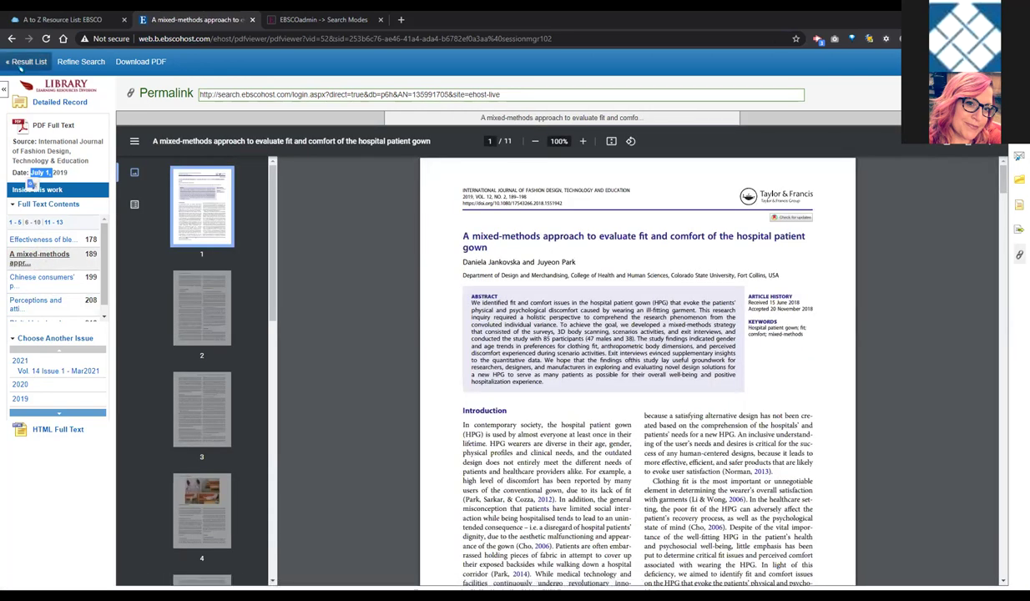
# Step: Return to the sustainable fashion result list and collapse the Publication filter, keeping the Subject filter expanded
pyautogui.click(48, 204)
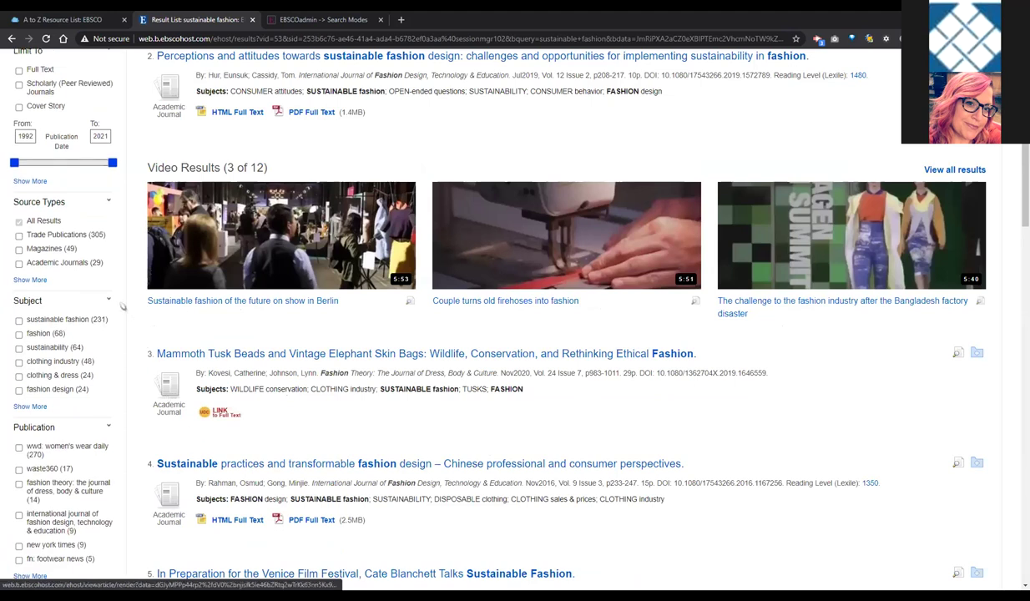
pyautogui.click(108, 297)
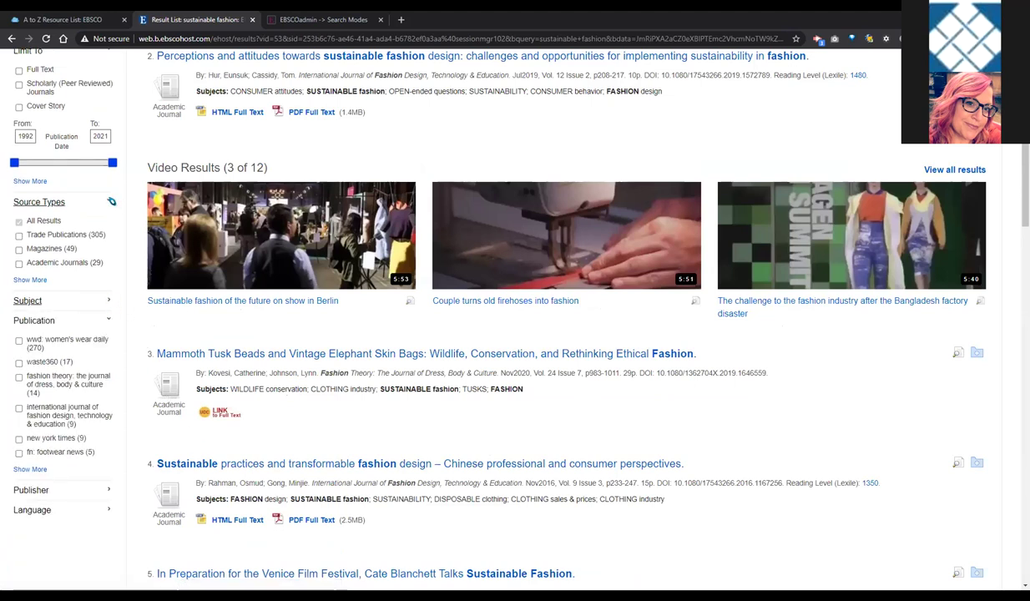
pyautogui.click(109, 321)
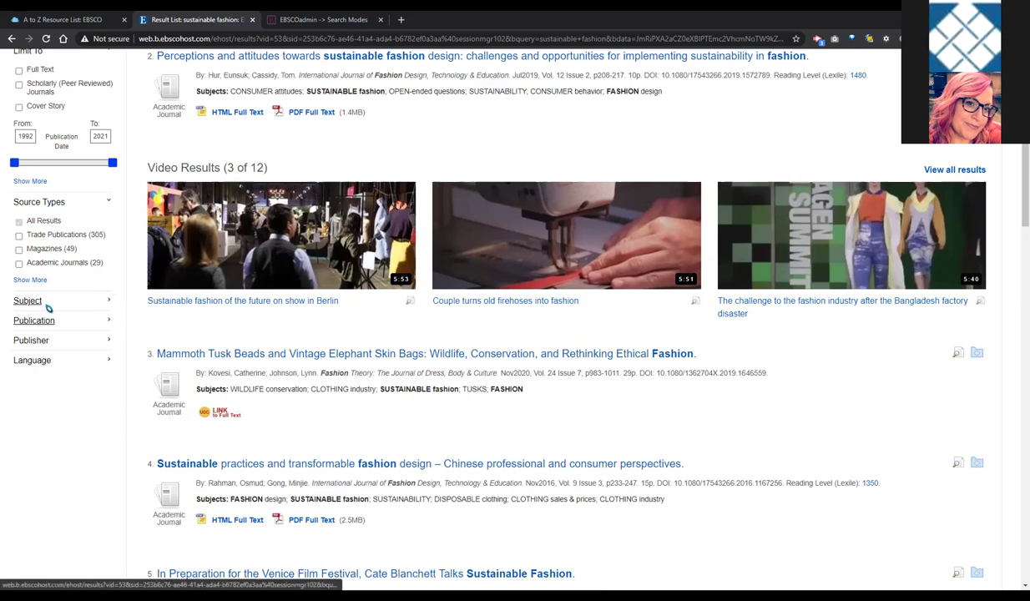
pyautogui.click(110, 302)
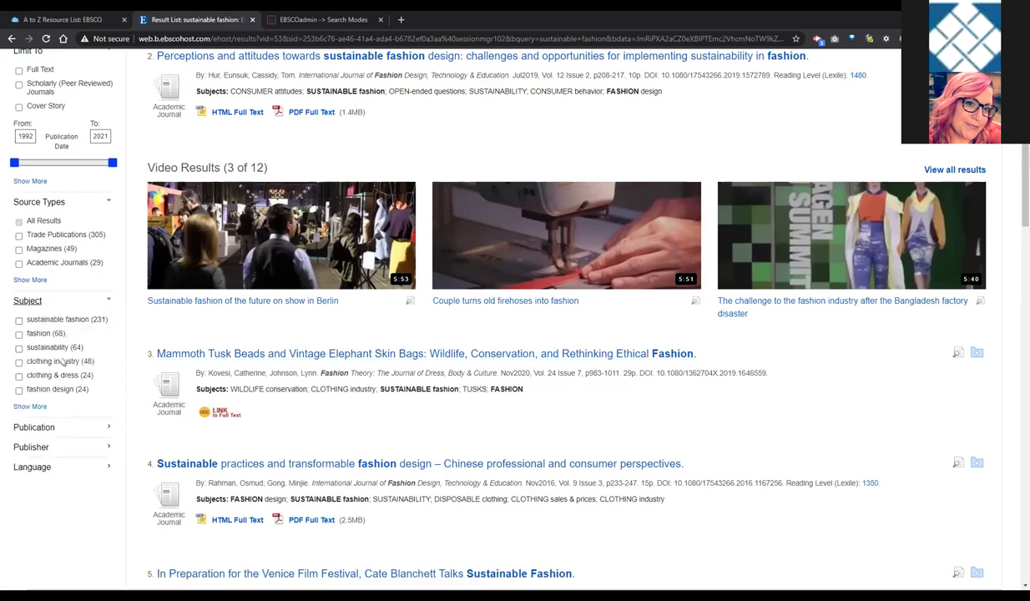
# Step: Review the current search's terms, expander and result count along with the first results
pyautogui.scroll(3, 123, 336)
pyautogui.scroll(2, 137, 86)
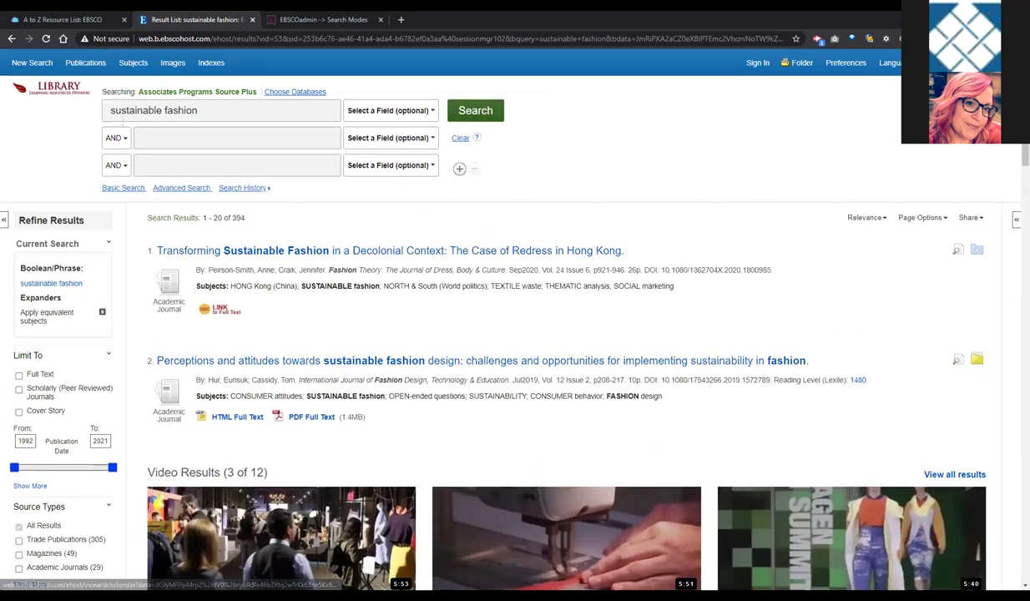
pyautogui.scroll(-3, 111, 500)
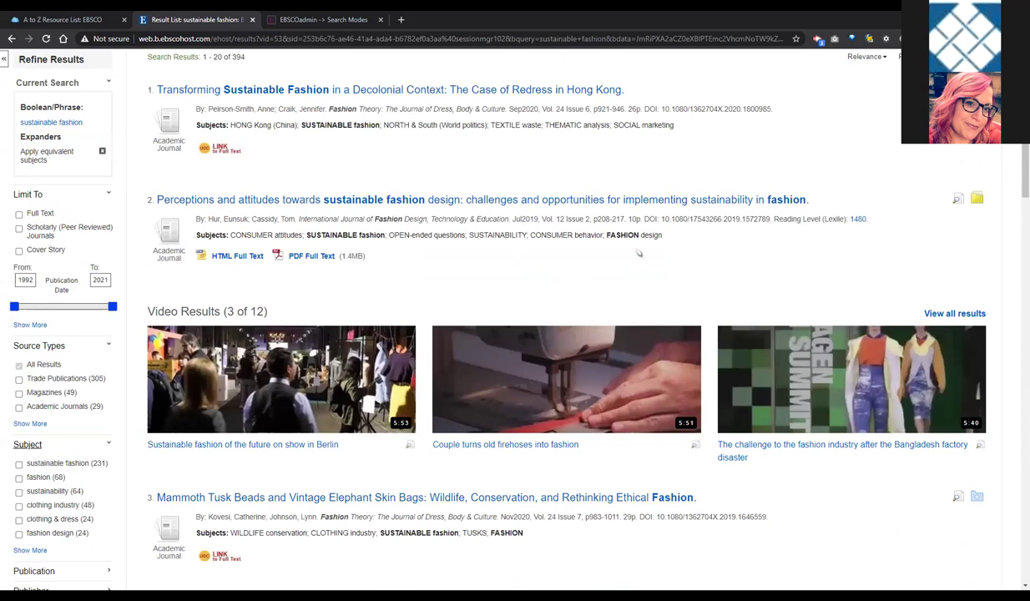
pyautogui.scroll(3, 639, 252)
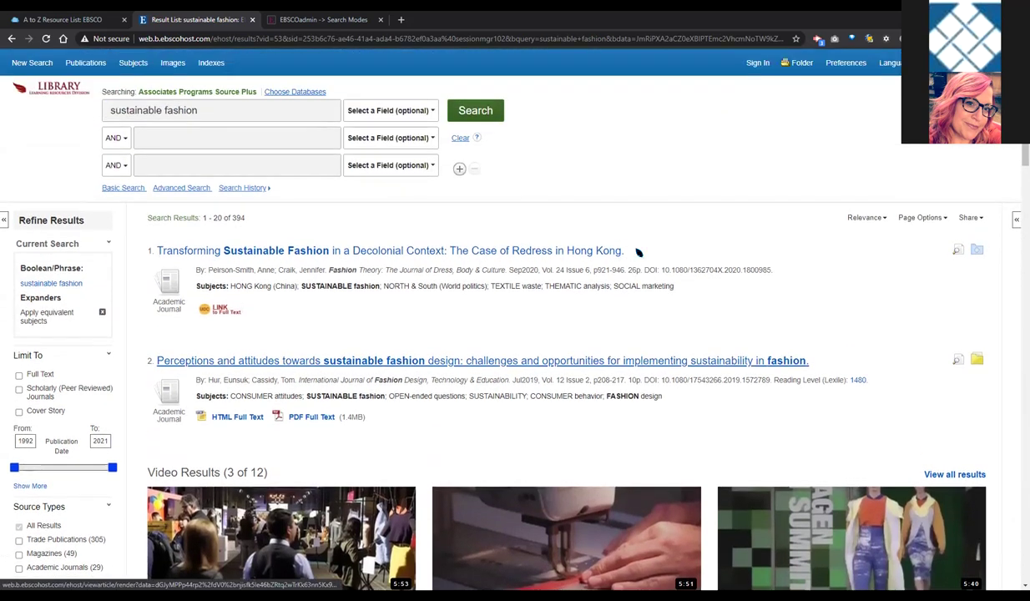
pyautogui.click(102, 312)
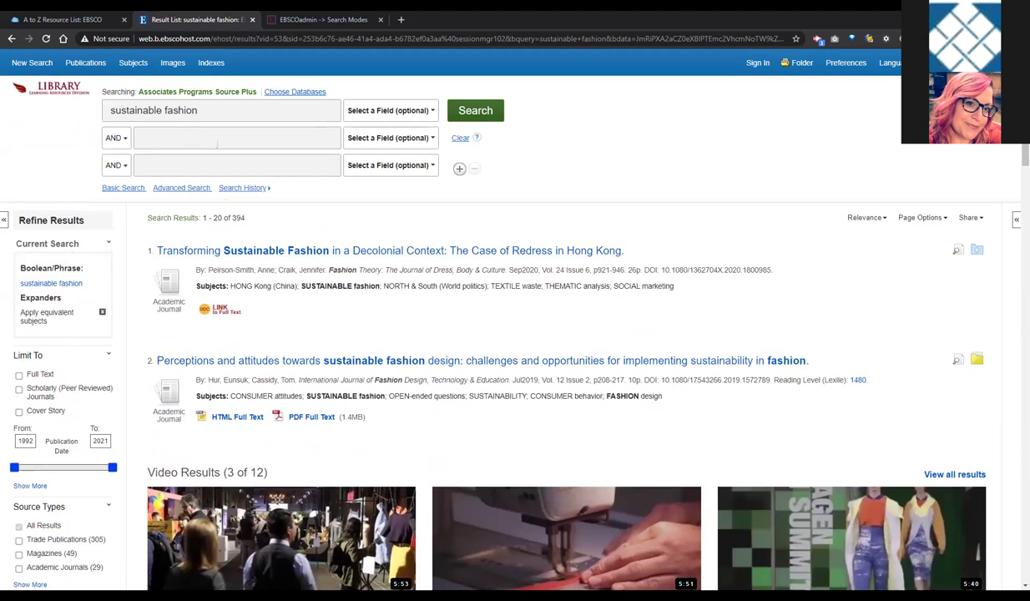
pyautogui.doubleClick(240, 218)
# Step: Add "DT 90" as a second AND term to the sustainable fashion search and run it
pyautogui.click(171, 138)
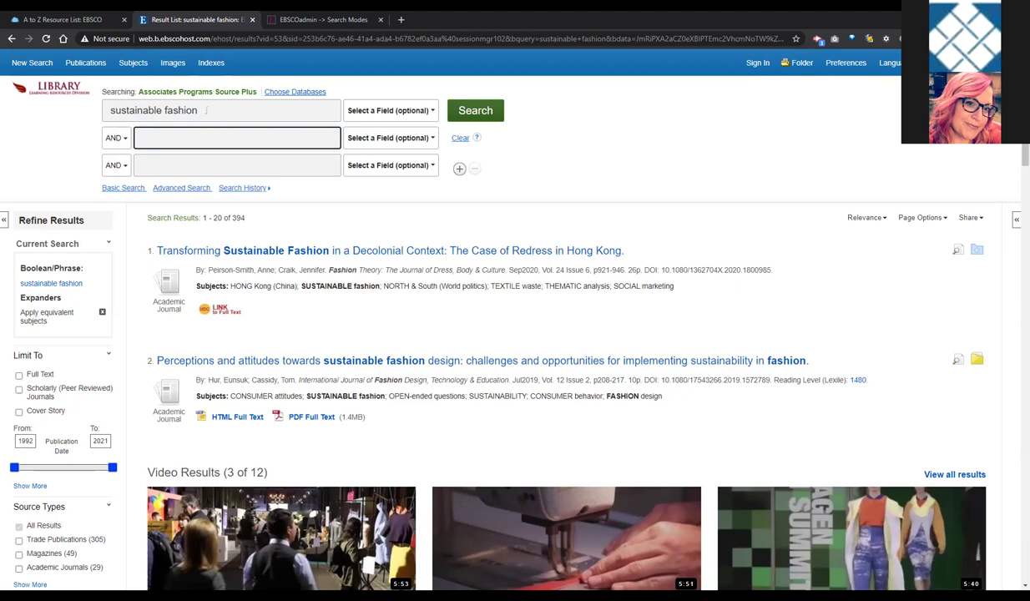
pyautogui.write('DT')
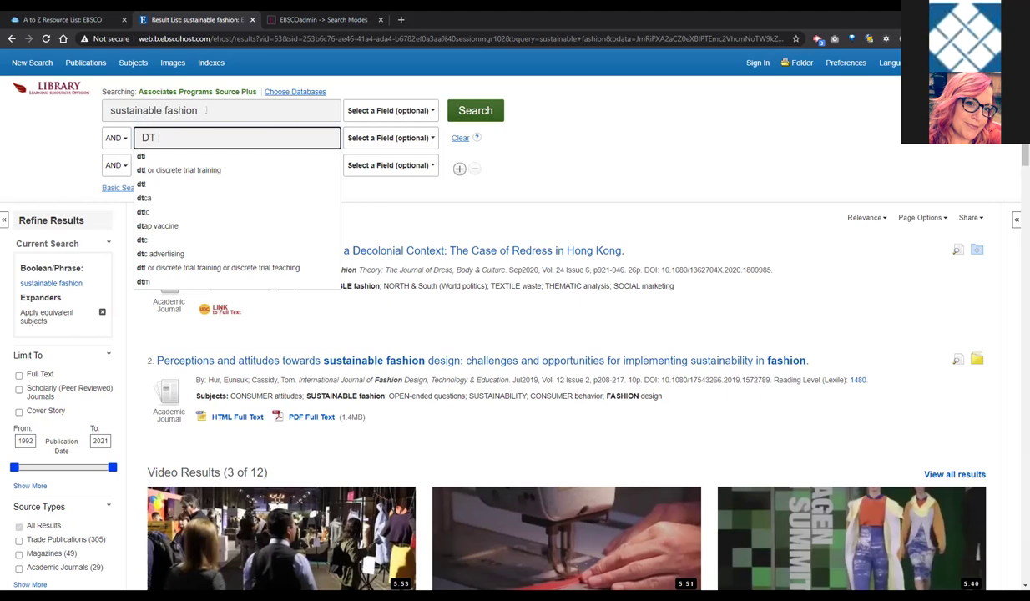
pyautogui.write('90')
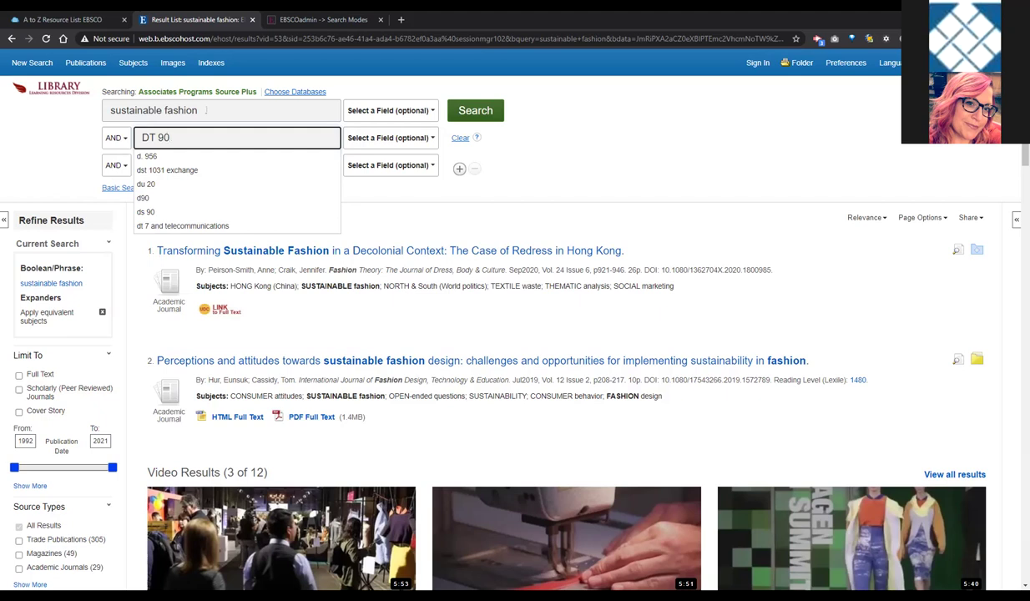
pyautogui.click(473, 110)
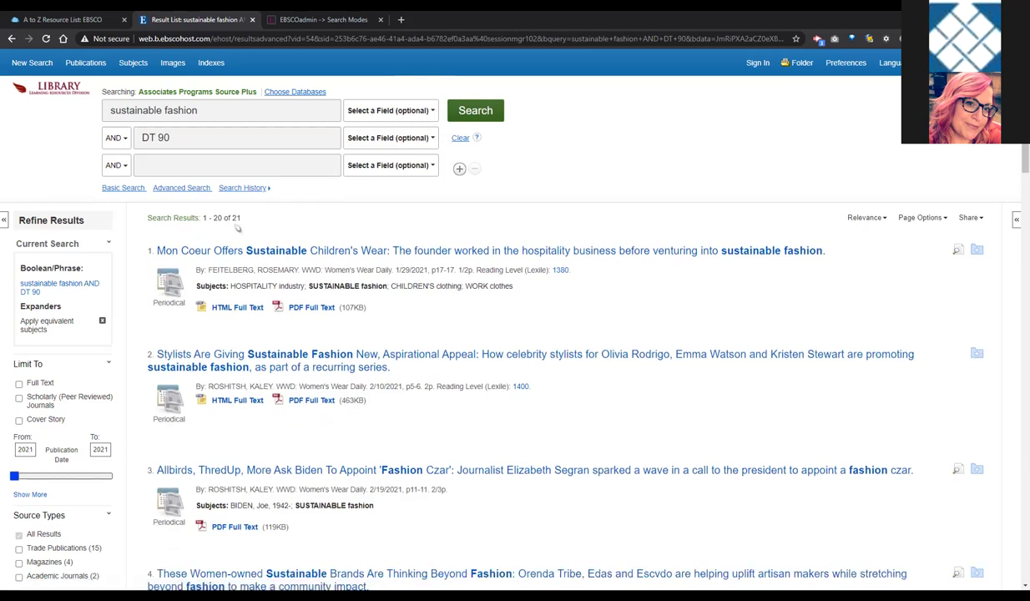
# Step: Look through the results of the sustainable fashion AND DT 90 search, checking their publication dates
pyautogui.scroll(-4, 483, 418)
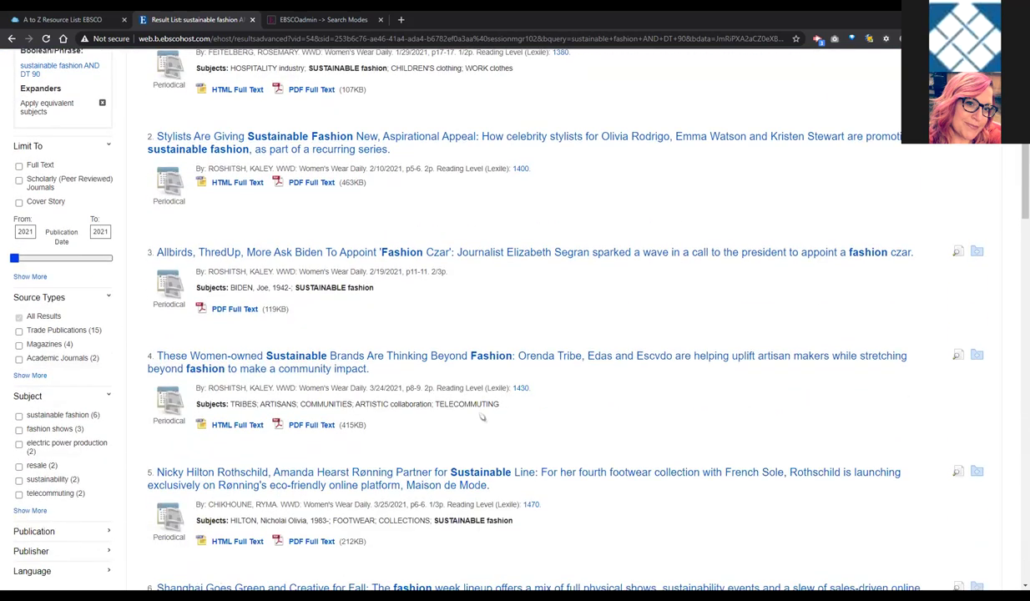
pyautogui.scroll(-2, 483, 418)
pyautogui.scroll(-4, 467, 433)
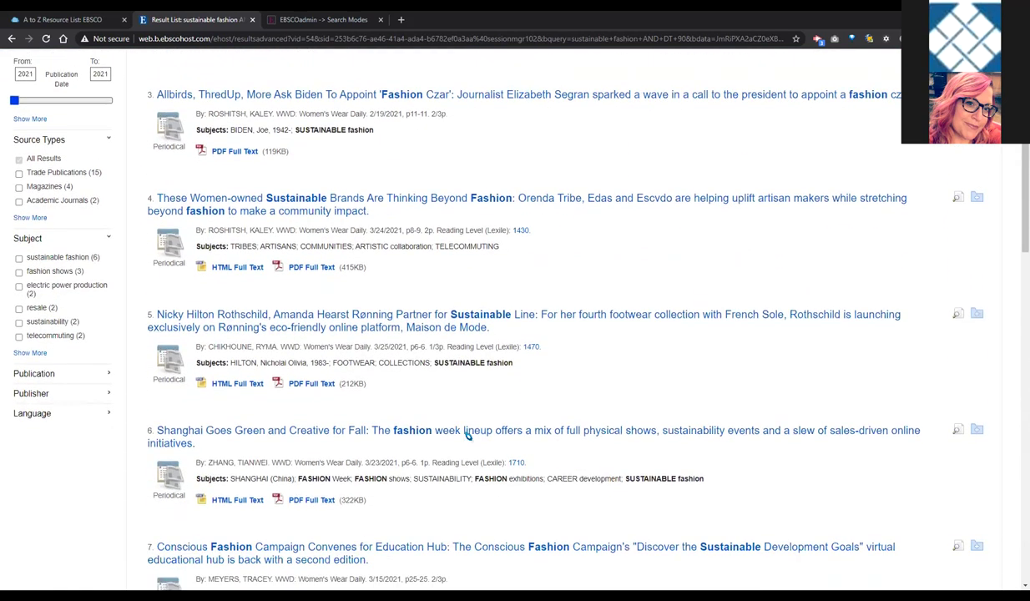
pyautogui.scroll(-1, 460, 451)
pyautogui.scroll(-6, 460, 453)
pyautogui.scroll(-5, 455, 452)
pyautogui.scroll(-5, 508, 452)
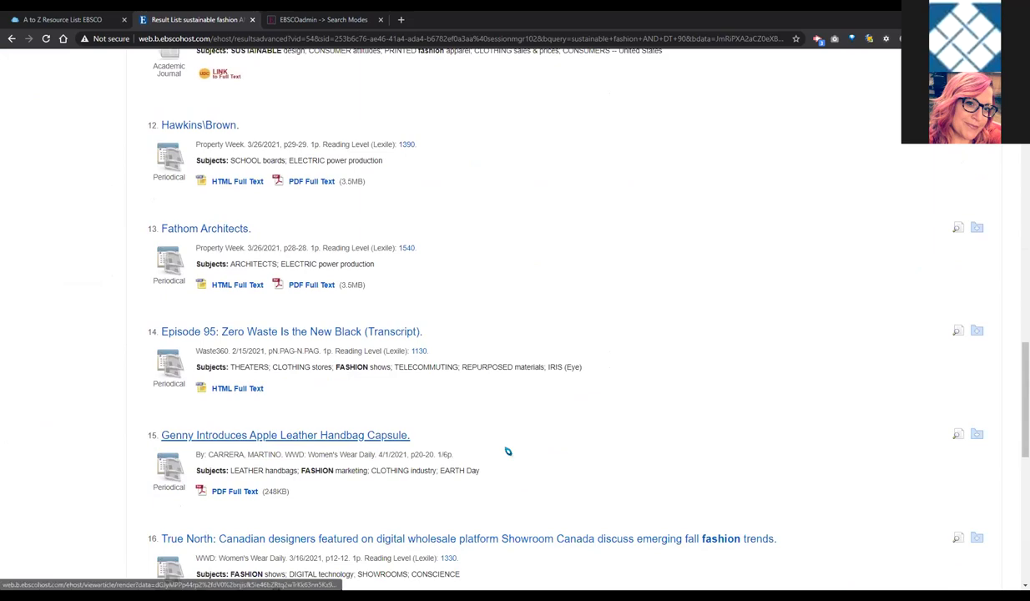
pyautogui.scroll(-3, 508, 451)
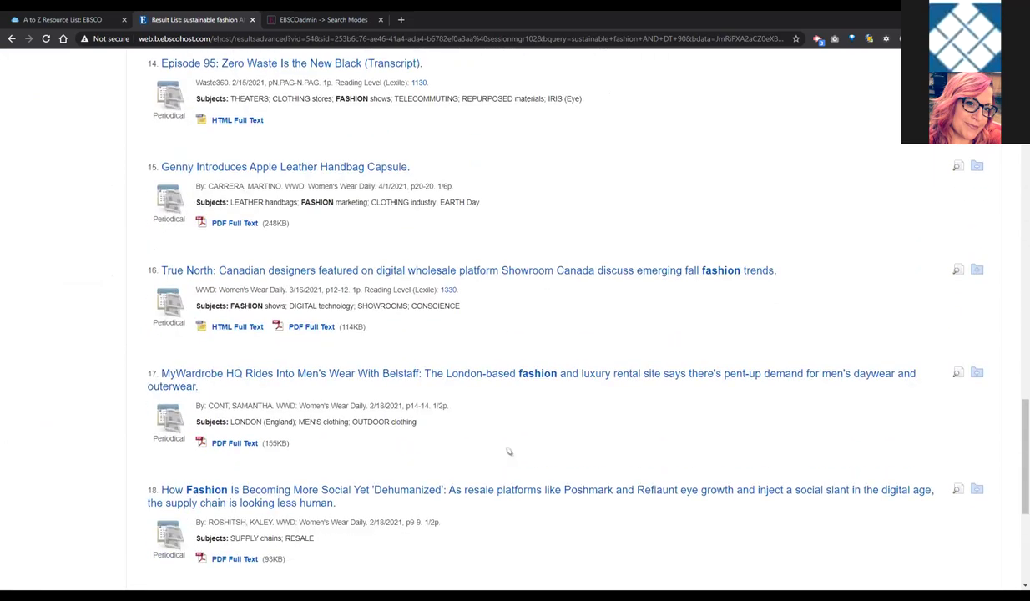
pyautogui.scroll(12, 492, 435)
pyautogui.scroll(15, 403, 395)
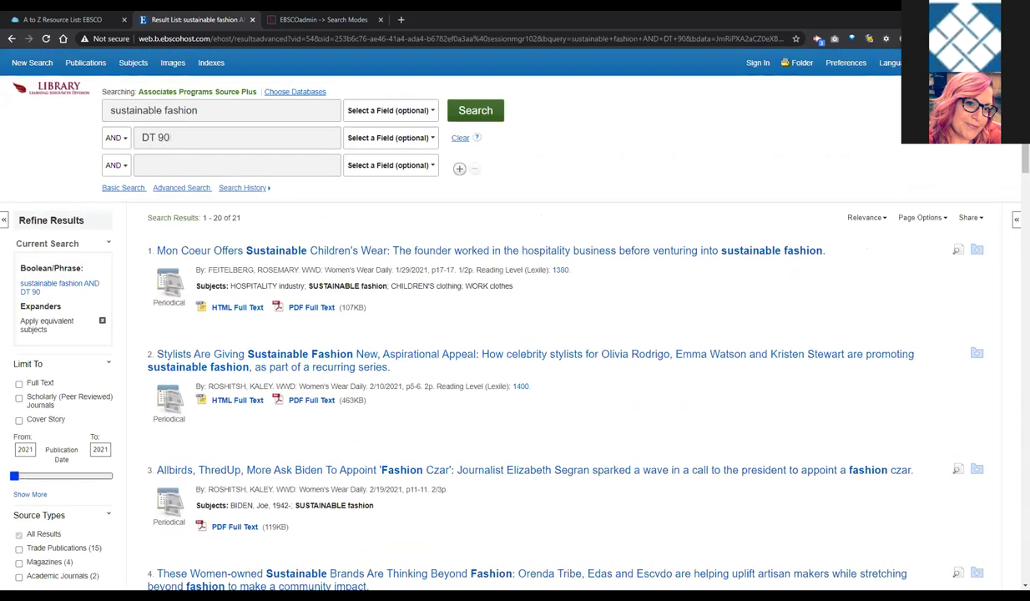
# Step: Change the second search term to "DT 2000" and highlight the Cover Story limiter
pyautogui.moveTo(170, 137); pyautogui.dragTo(166, 137)
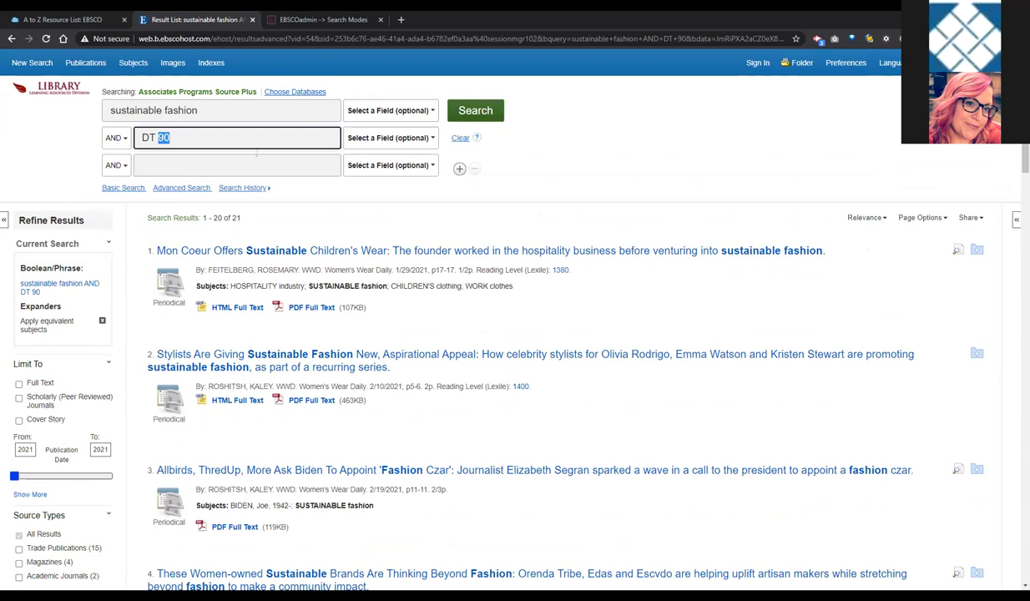
pyautogui.write('999')
pyautogui.press('BackSpace')
pyautogui.press('BackSpace')
pyautogui.press('BackSpace')
pyautogui.write('200')
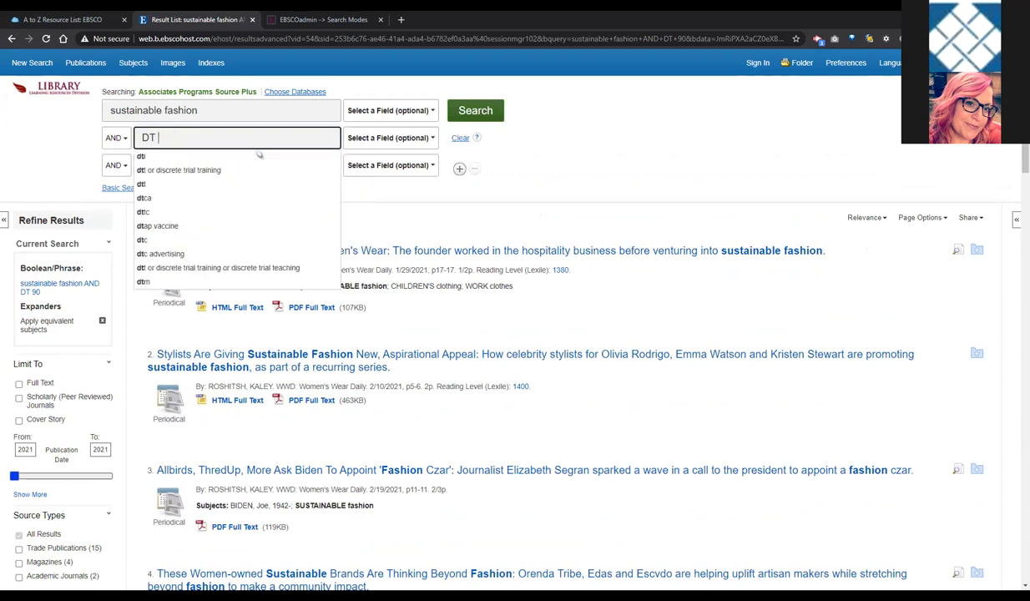
pyautogui.write('0')
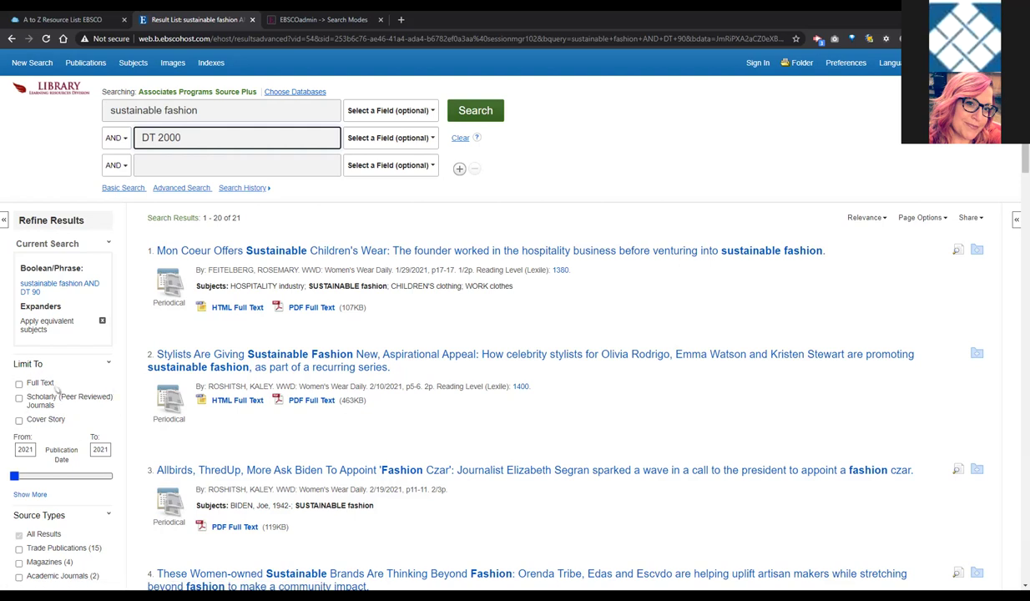
pyautogui.moveTo(73, 422); pyautogui.dragTo(35, 422)
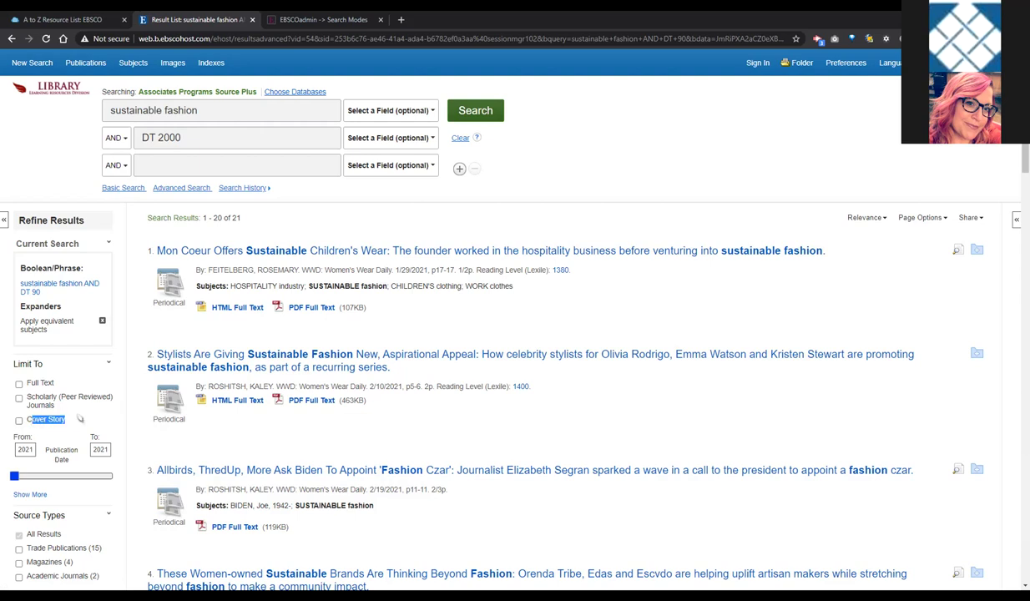
# Step: Start a new advanced search and search the database for "robots"
pyautogui.click(39, 64)
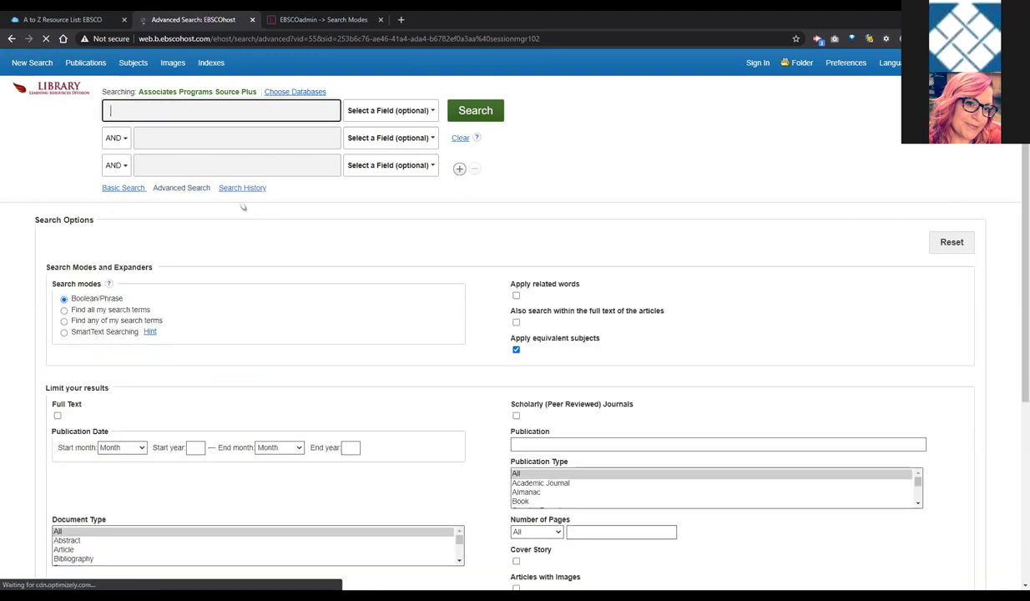
pyautogui.write('robots')
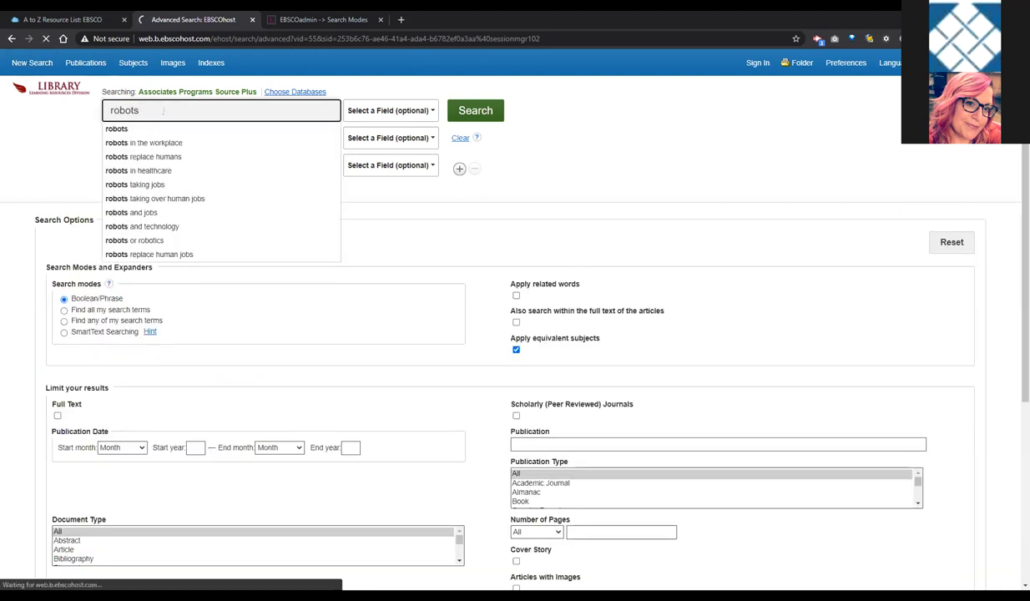
pyautogui.press('Return')
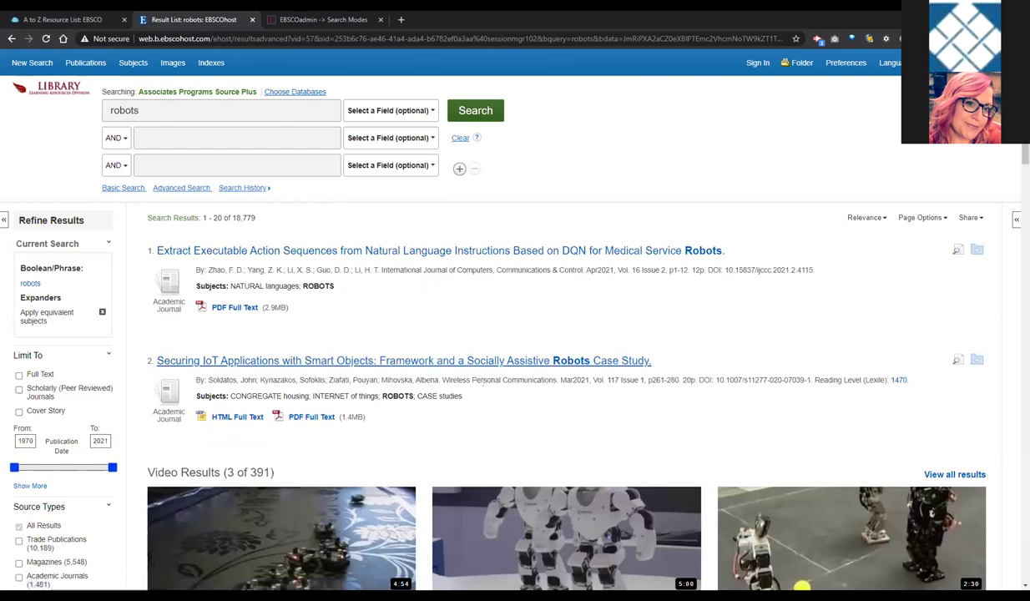
# Step: Examine the first robots results and highlight the journal name Wireless Personal Communications in the second one
pyautogui.scroll(-1, 468, 391)
pyautogui.scroll(-1, 473, 397)
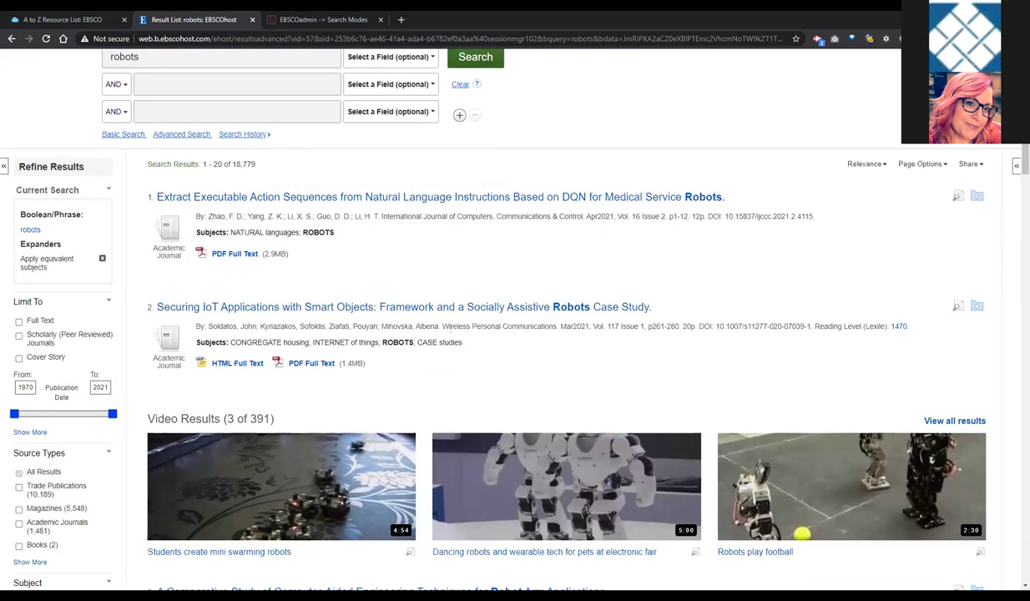
pyautogui.moveTo(445, 328); pyautogui.dragTo(538, 329)
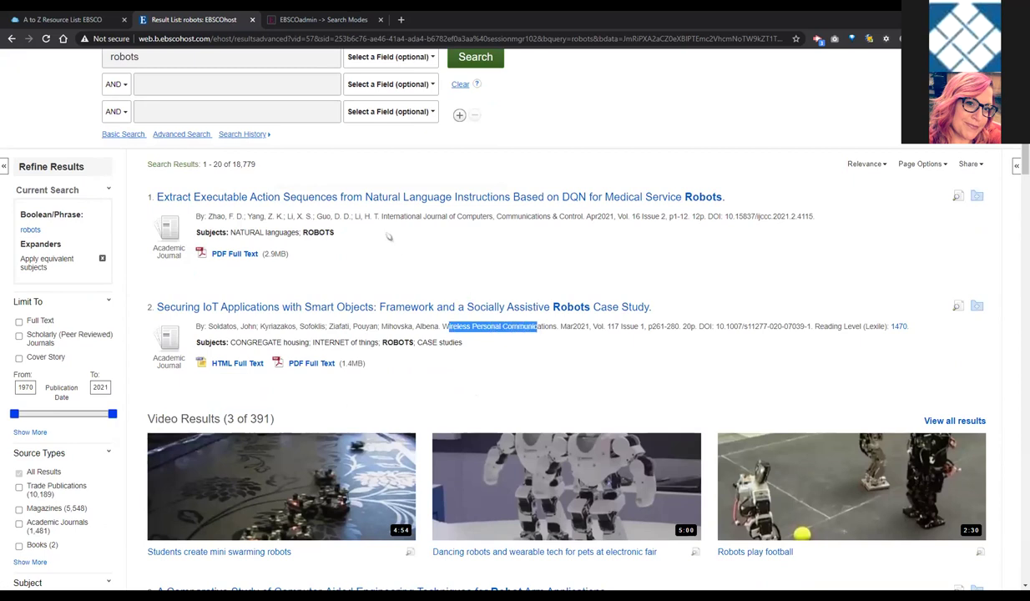
# Step: Highlight the journal names in the citations of the first and third robots results
pyautogui.moveTo(385, 216); pyautogui.dragTo(483, 217)
pyautogui.scroll(-2, 481, 334)
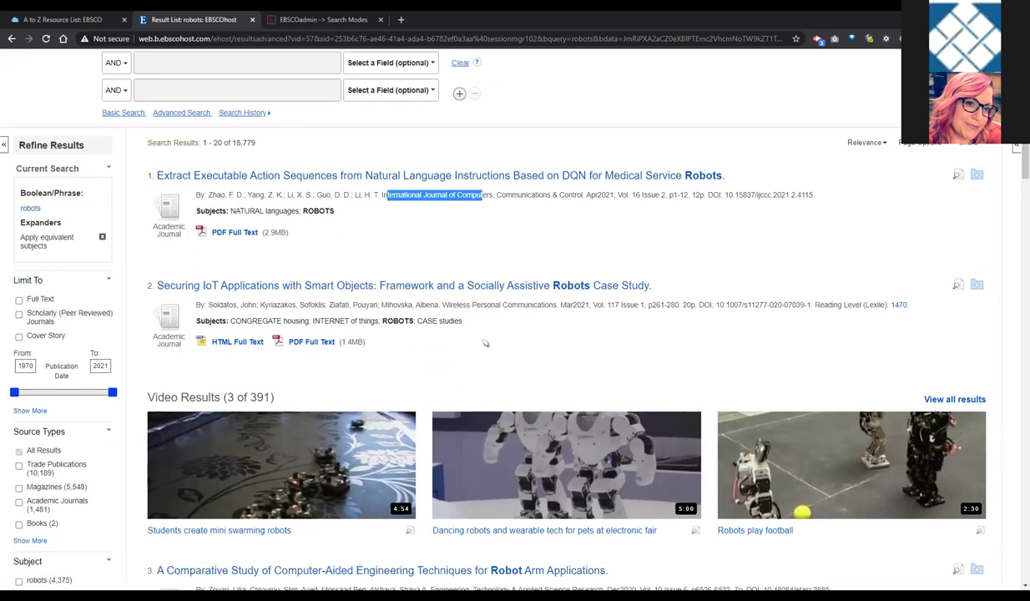
pyautogui.scroll(-1, 485, 342)
pyautogui.scroll(-1, 480, 292)
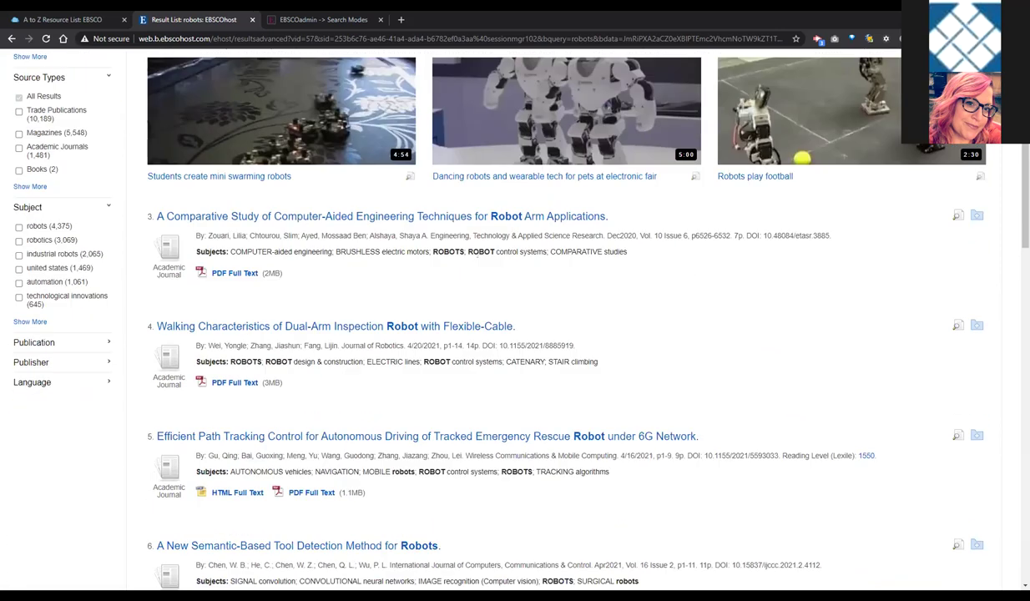
pyautogui.moveTo(493, 236); pyautogui.dragTo(603, 235)
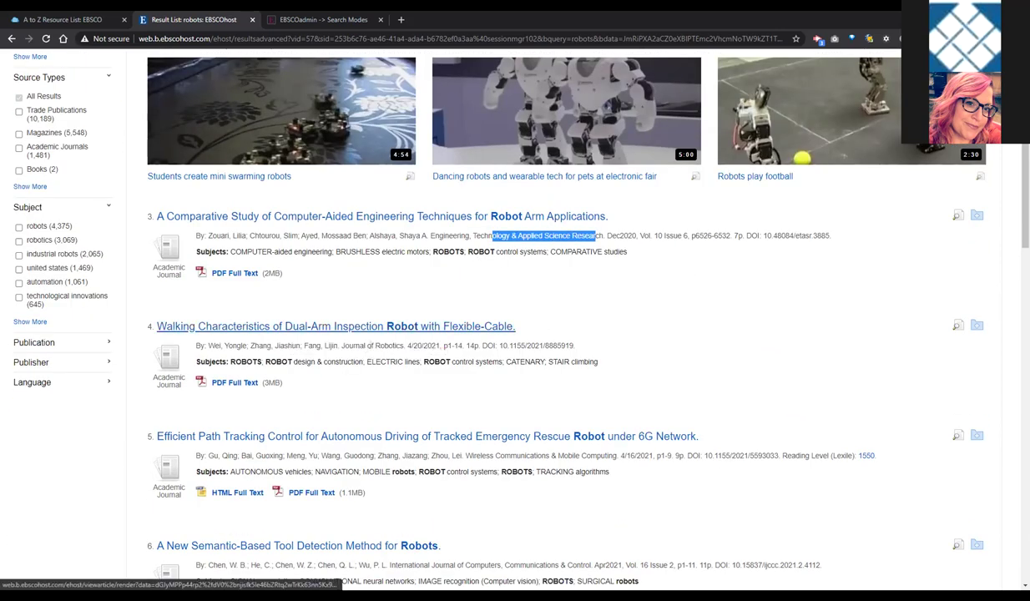
# Step: Look through the robots results down to the twelfth one, checking which journals they come from
pyautogui.scroll(-1, 566, 509)
pyautogui.scroll(-4, 566, 508)
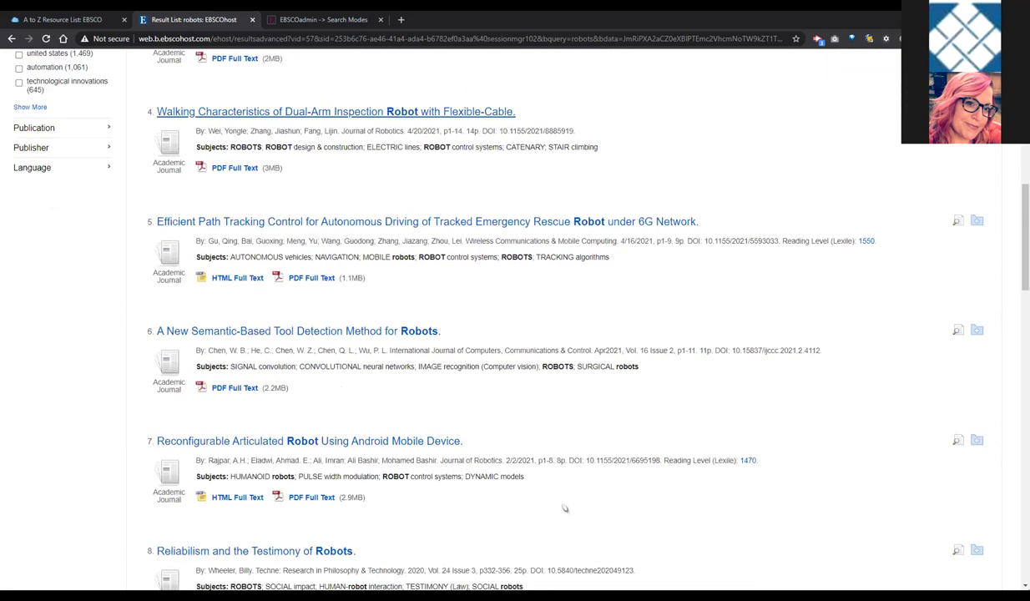
pyautogui.scroll(-1, 565, 509)
pyautogui.scroll(-1, 565, 509)
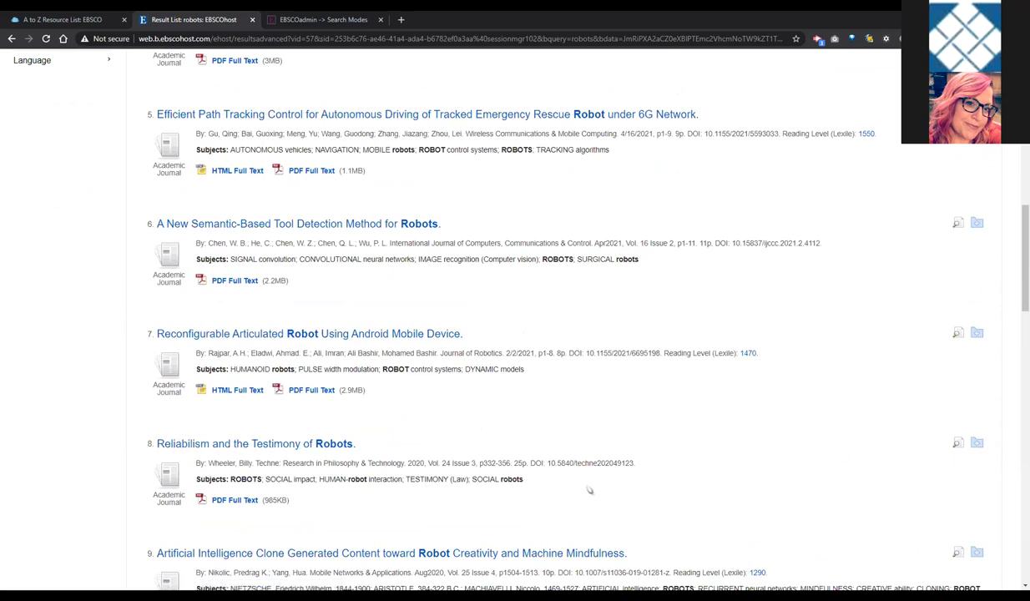
pyautogui.scroll(-3, 658, 486)
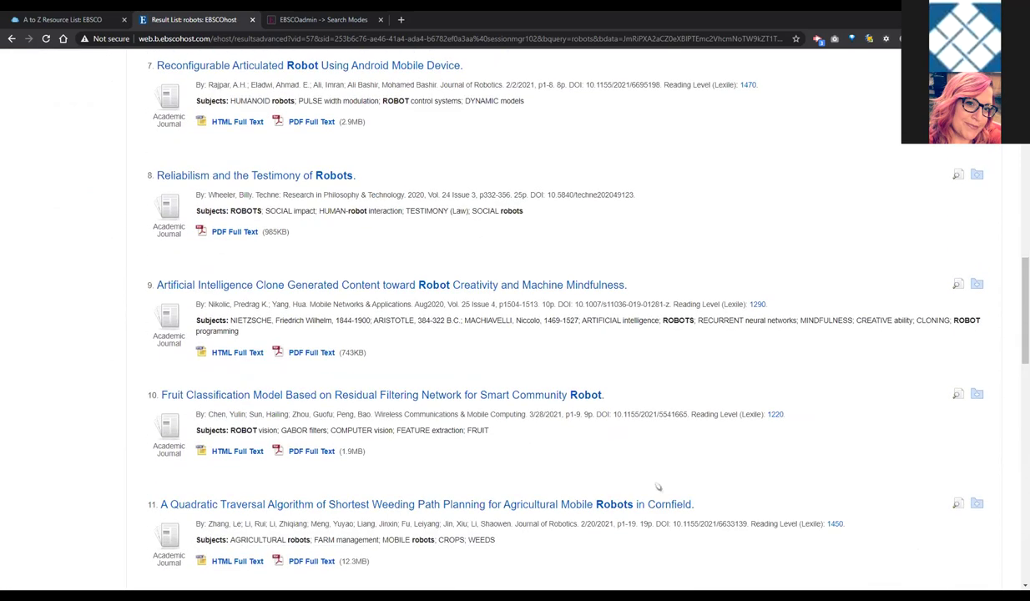
pyautogui.scroll(-1, 658, 480)
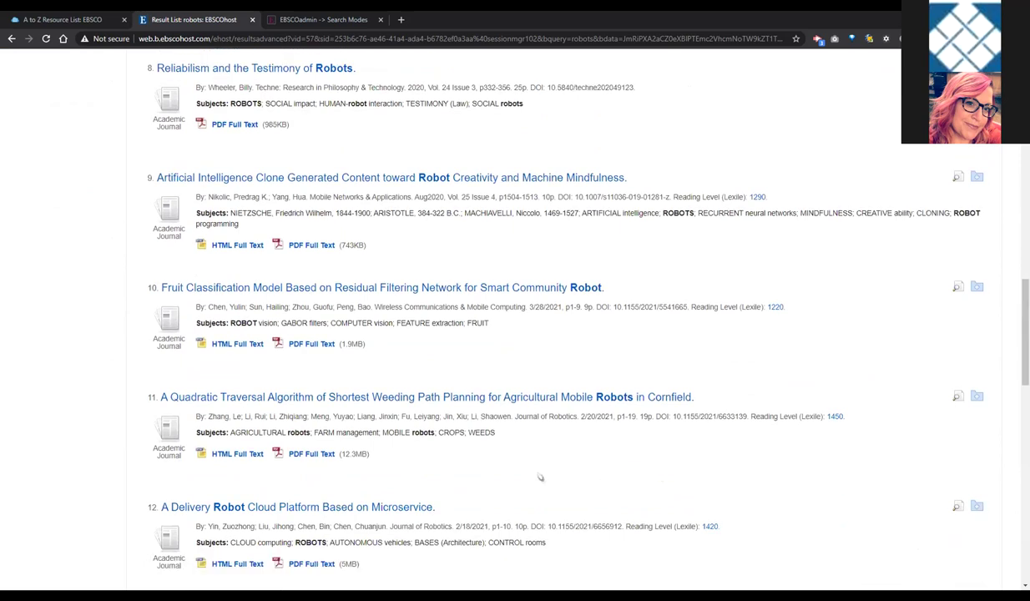
pyautogui.scroll(1, 499, 458)
pyautogui.scroll(10, 500, 458)
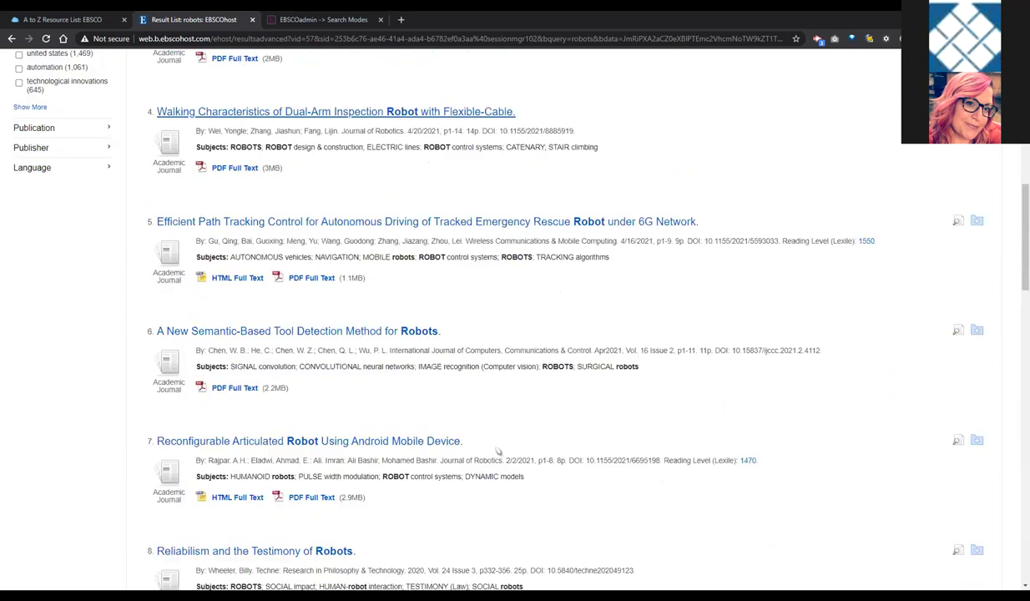
# Step: Limit the robots results to Cover Story articles and highlight the limiter's name
pyautogui.scroll(2, 15, 449)
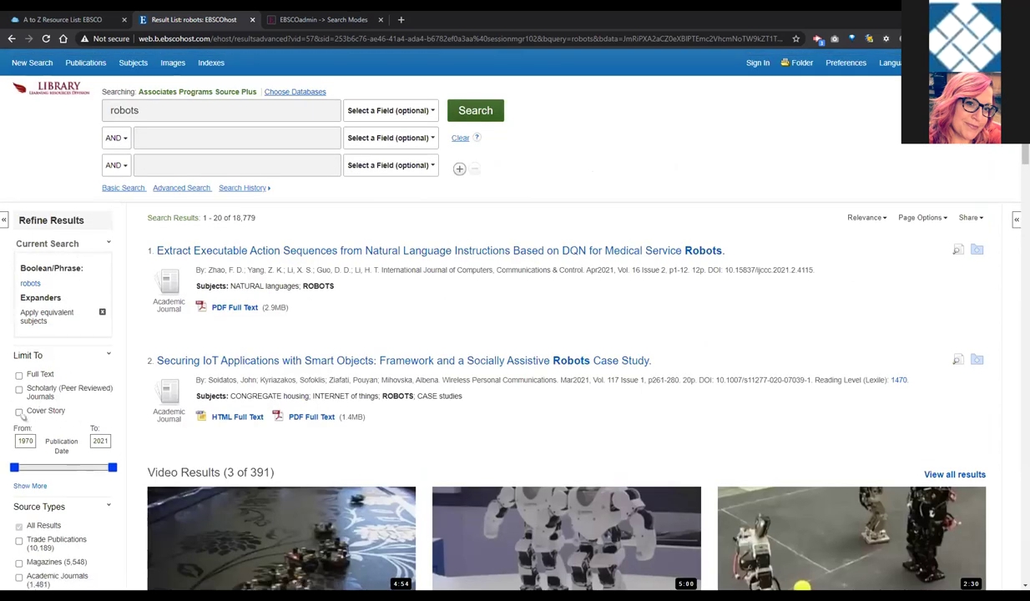
pyautogui.click(19, 411)
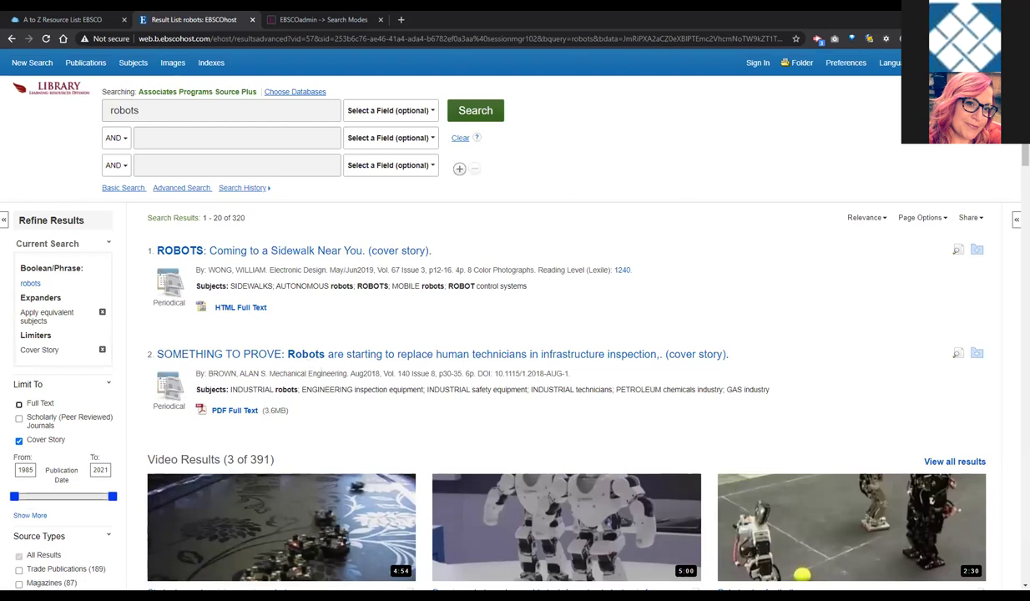
pyautogui.scroll(-3, 426, 400)
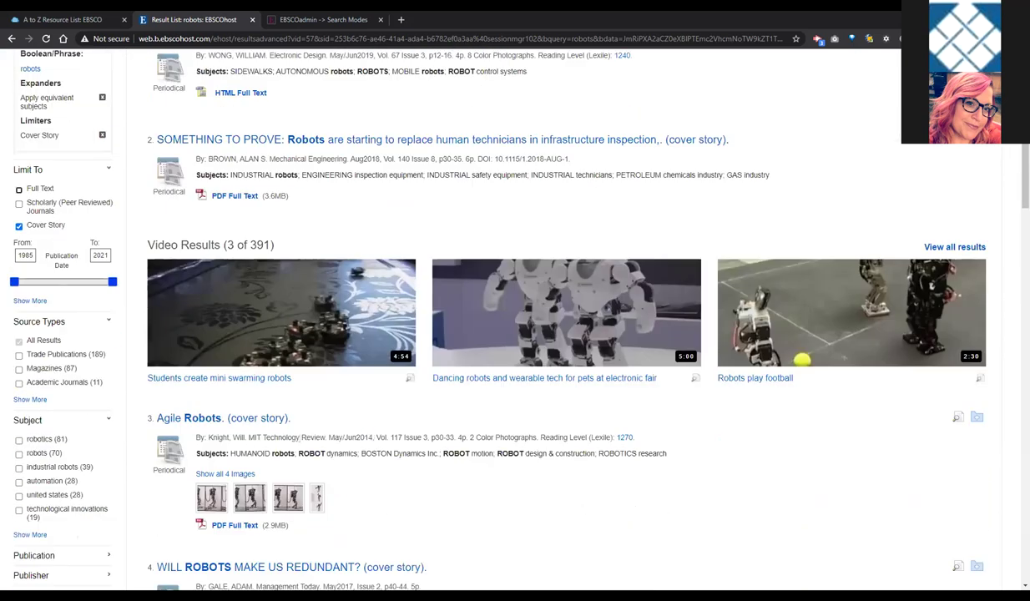
pyautogui.scroll(-2, 379, 499)
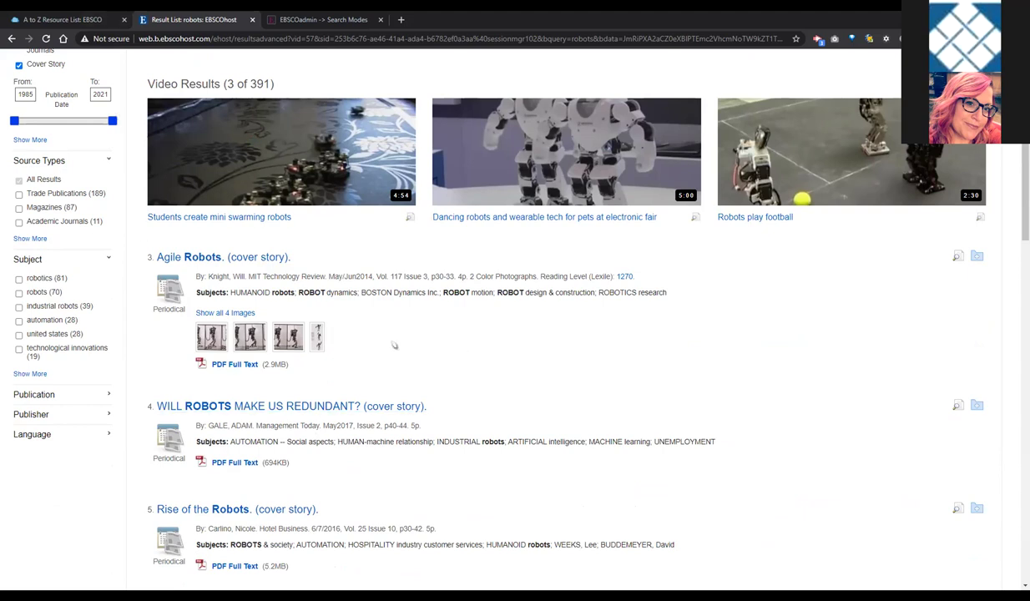
pyautogui.scroll(2, 378, 344)
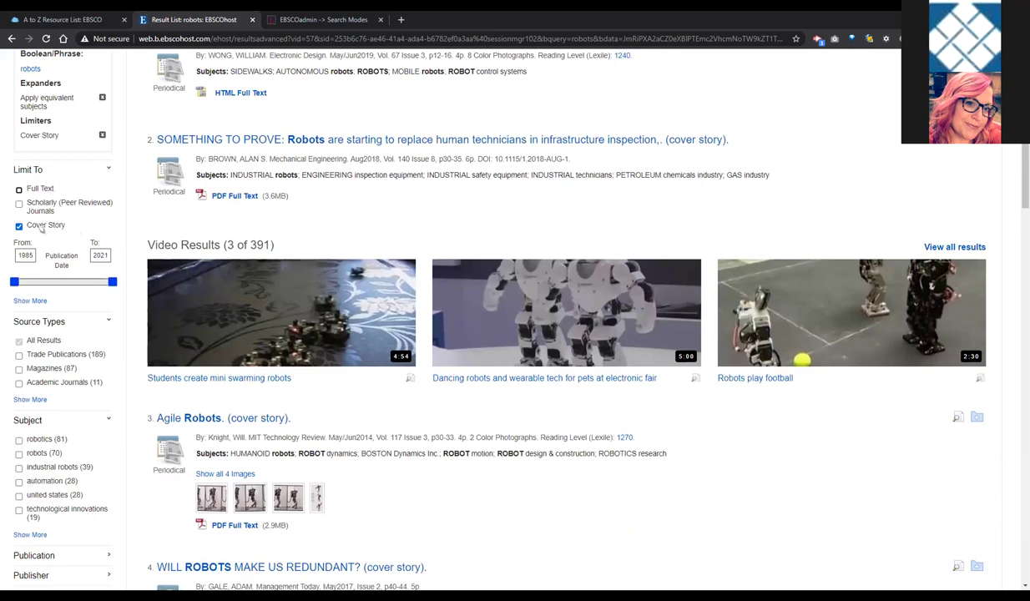
pyautogui.moveTo(67, 224); pyautogui.dragTo(31, 232)
# Step: Look through the cover story results on robots, checking their source magazines and full text formats
pyautogui.scroll(-1, 430, 458)
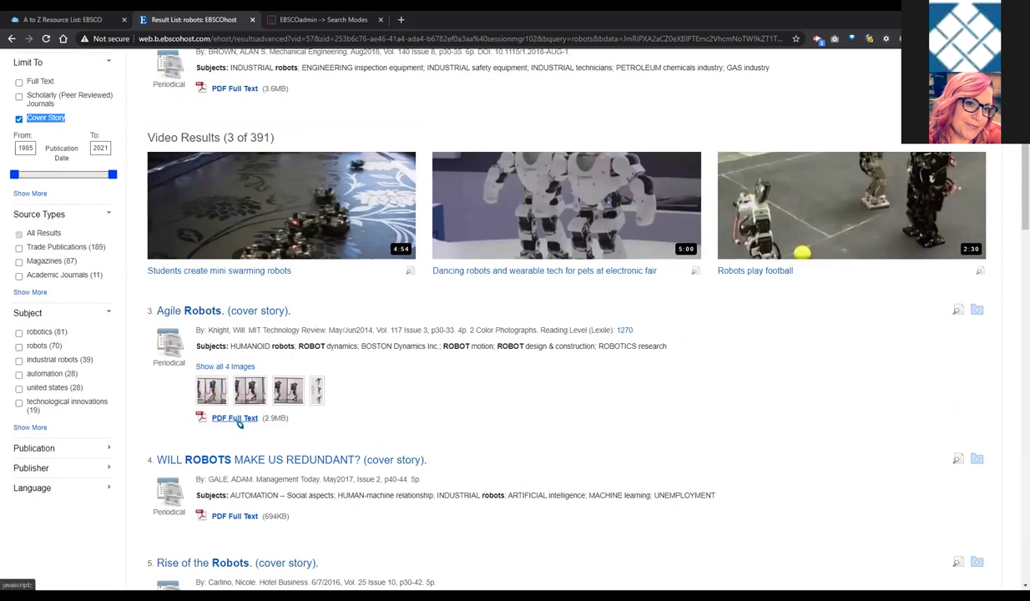
pyautogui.scroll(-2, 467, 422)
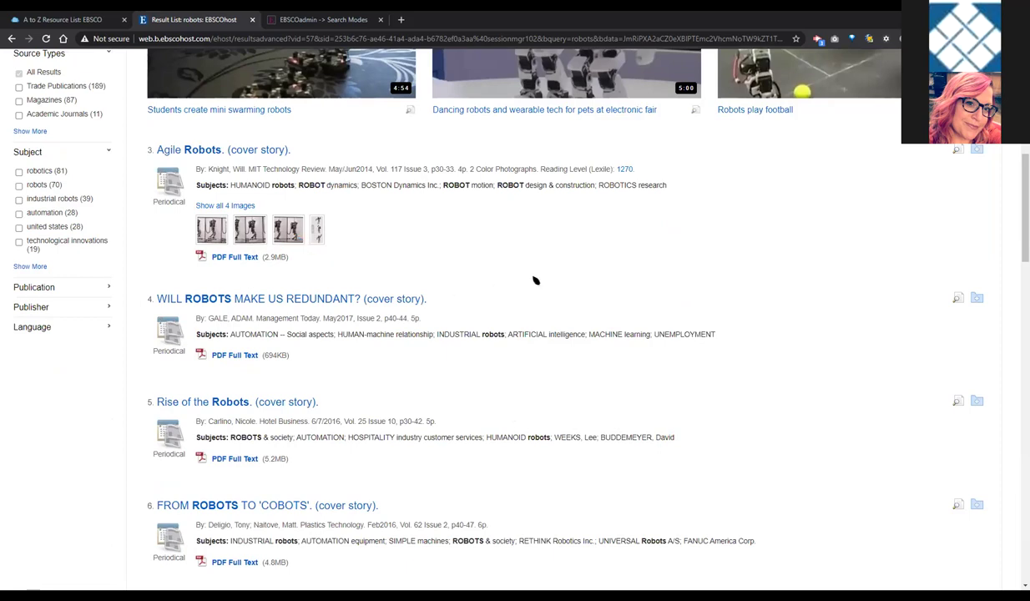
pyautogui.scroll(-3, 537, 280)
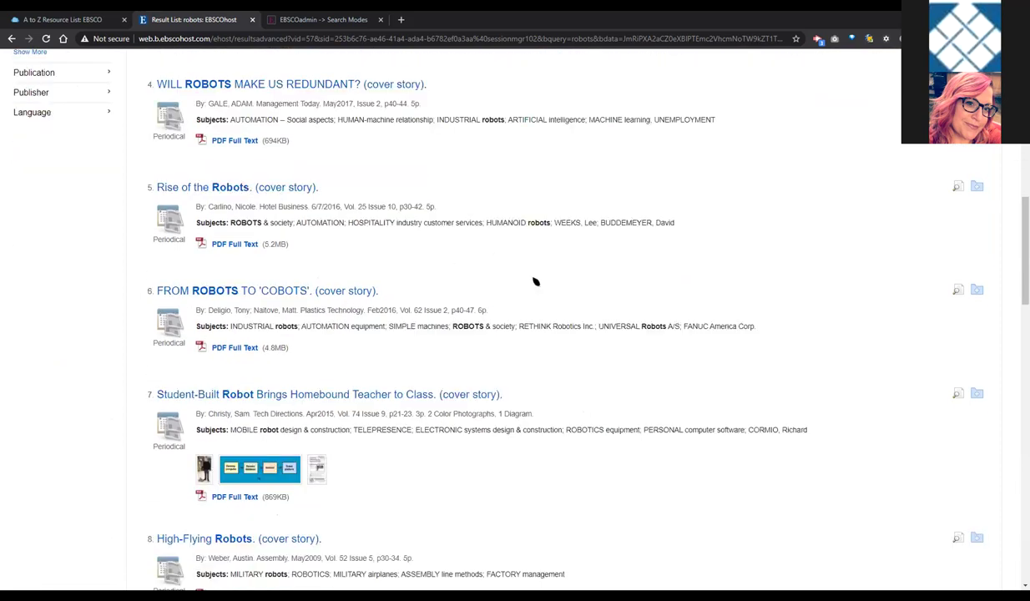
pyautogui.scroll(-2, 632, 380)
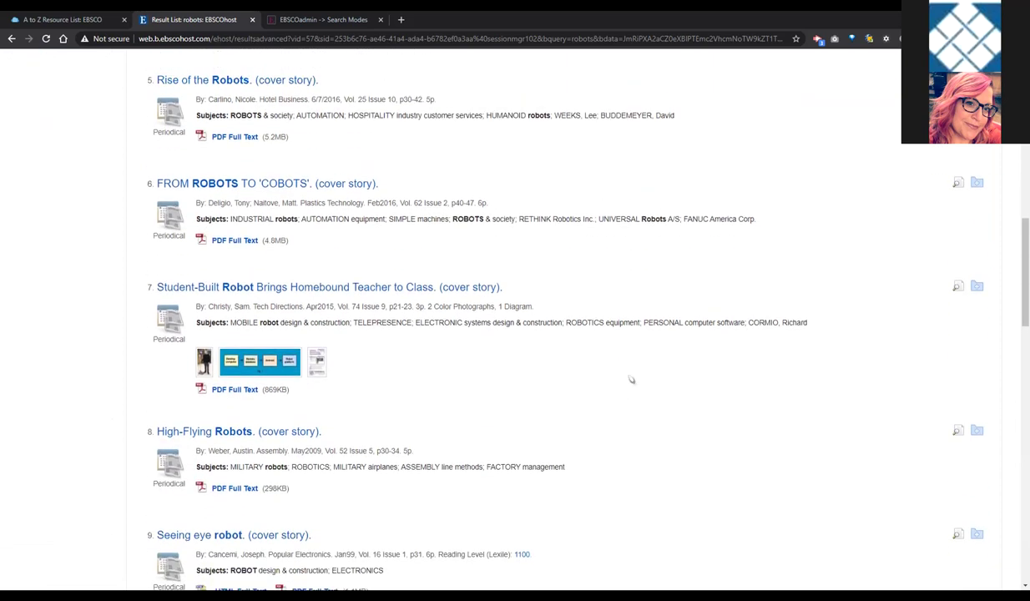
pyautogui.scroll(-3, 632, 380)
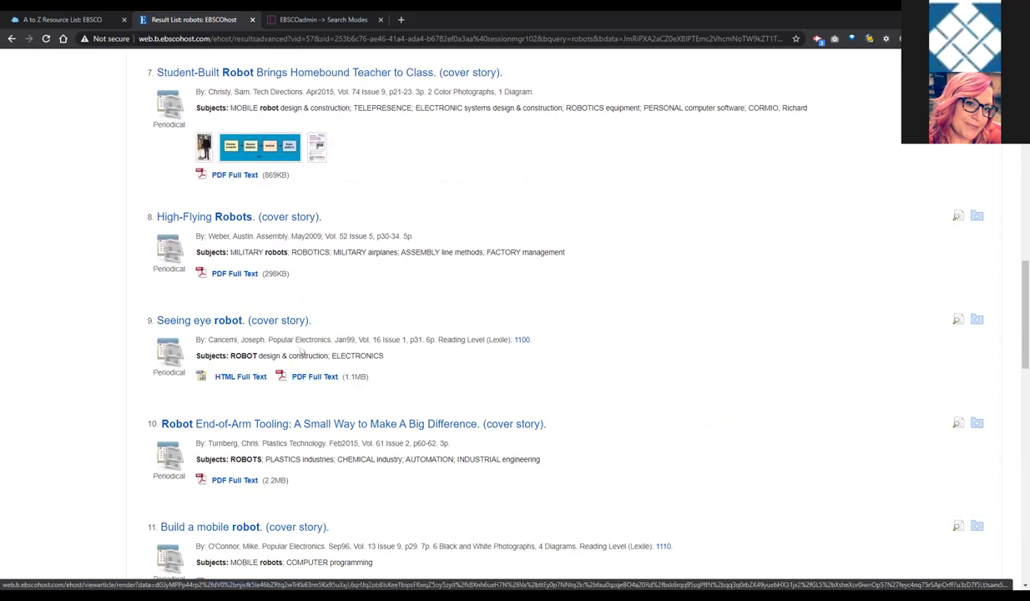
pyautogui.scroll(-2, 557, 357)
# Step: View the PDF full text of "Student-Built Robot Brings Homebound Teacher to Class" and return to the result list
pyautogui.scroll(5, 576, 368)
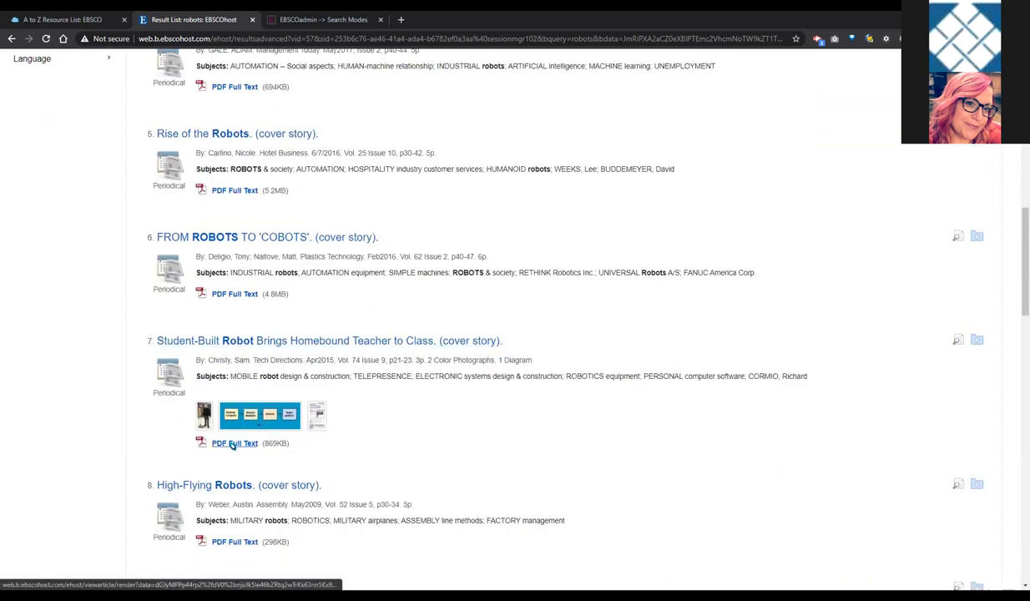
pyautogui.click(236, 443)
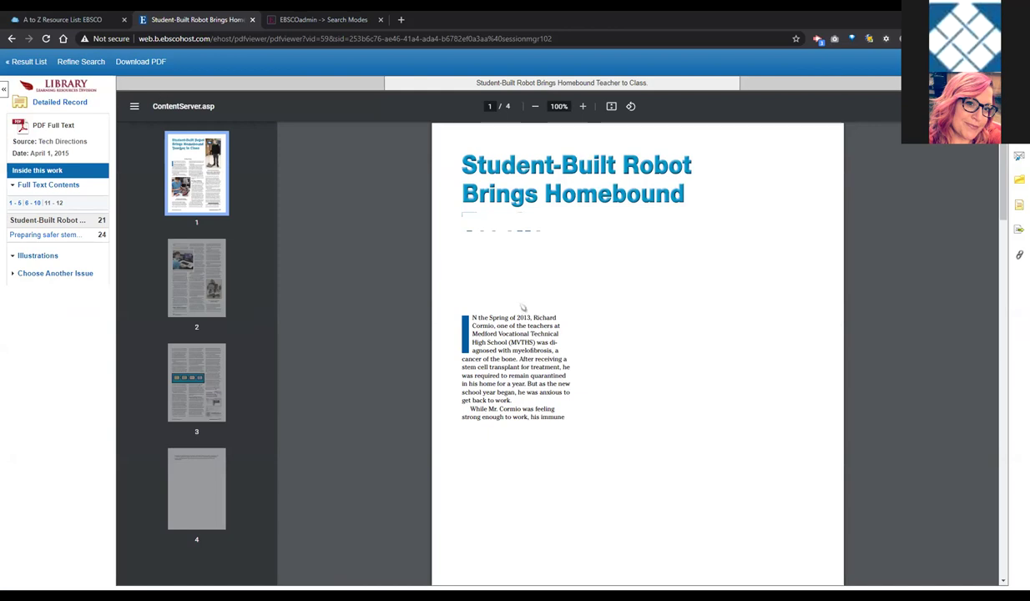
pyautogui.click(28, 62)
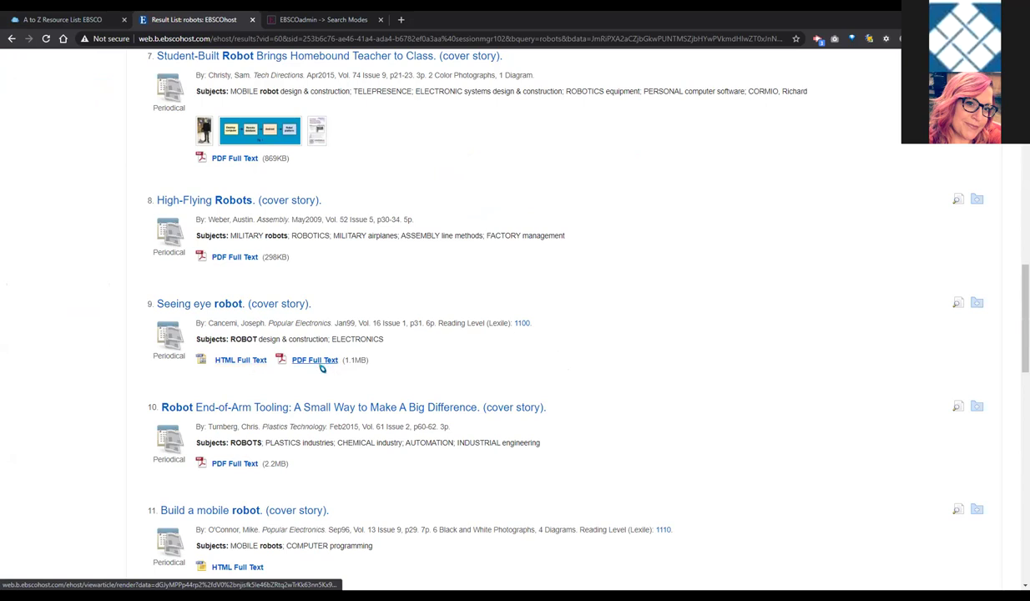
# Step: Open the HTML full text of "Seeing eye robot" and view the available translation languages without choosing one
pyautogui.click(230, 360)
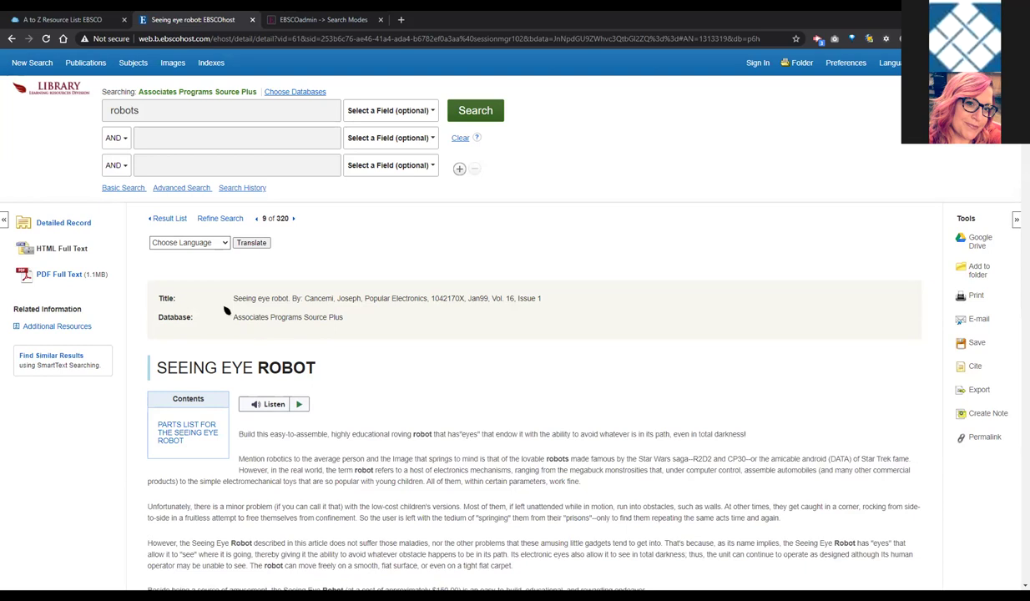
pyautogui.click(221, 242)
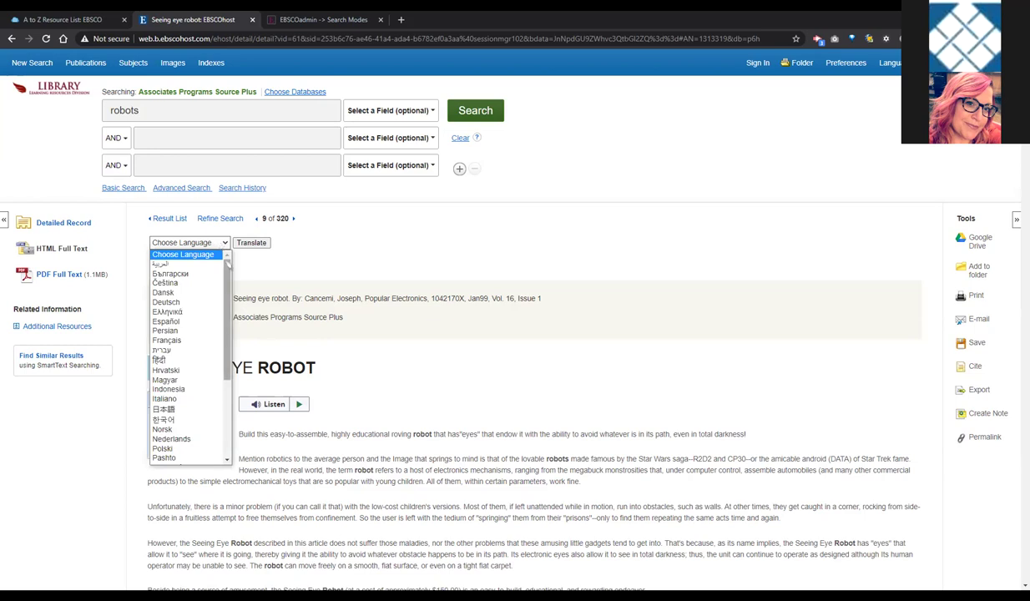
pyautogui.moveTo(228, 263); pyautogui.dragTo(221, 310)
pyautogui.scroll(-2, 221, 310)
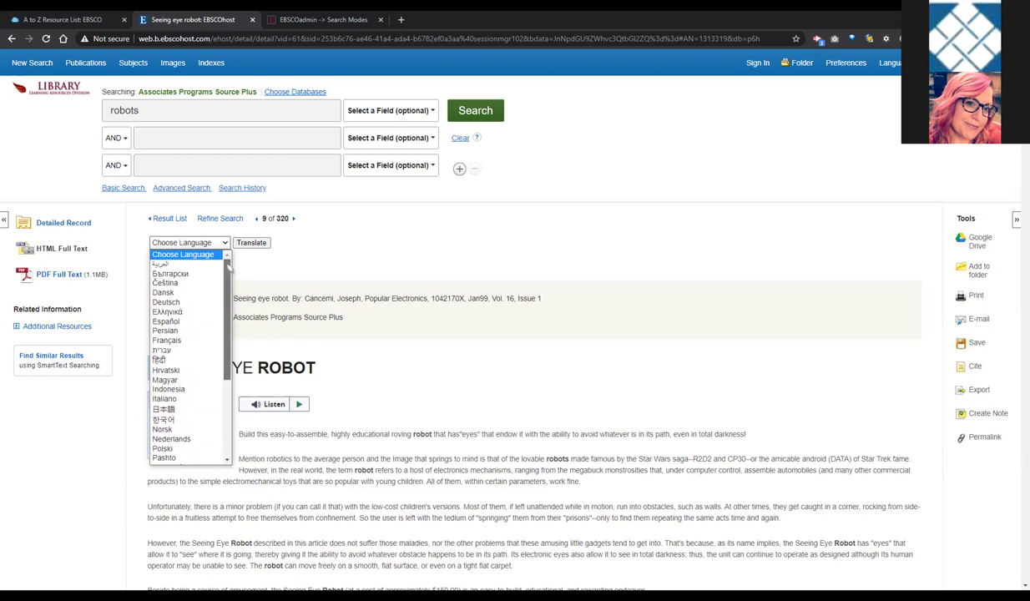
pyautogui.scroll(-2, 228, 262)
pyautogui.scroll(2, 228, 259)
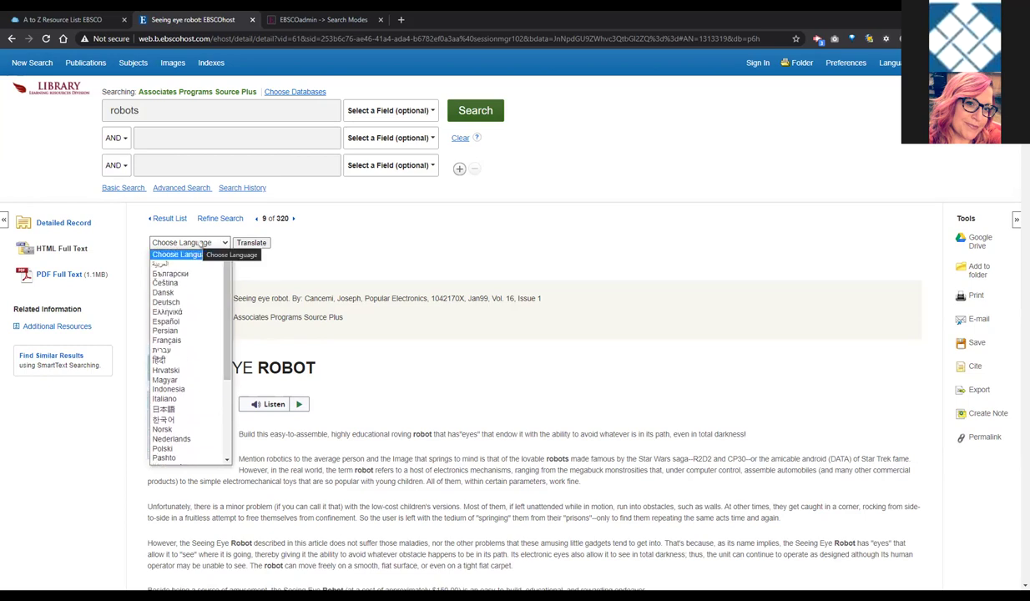
pyautogui.click(366, 250)
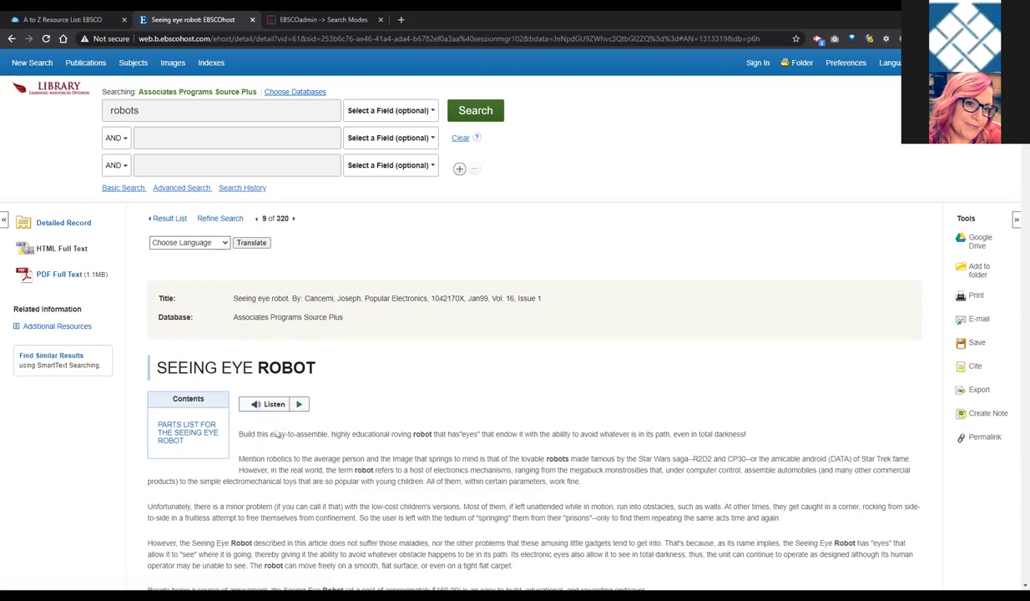
# Step: Examine the "Seeing eye robot" HTML article, from its Listen option and text through the parts list to the figures
pyautogui.scroll(-2, 443, 509)
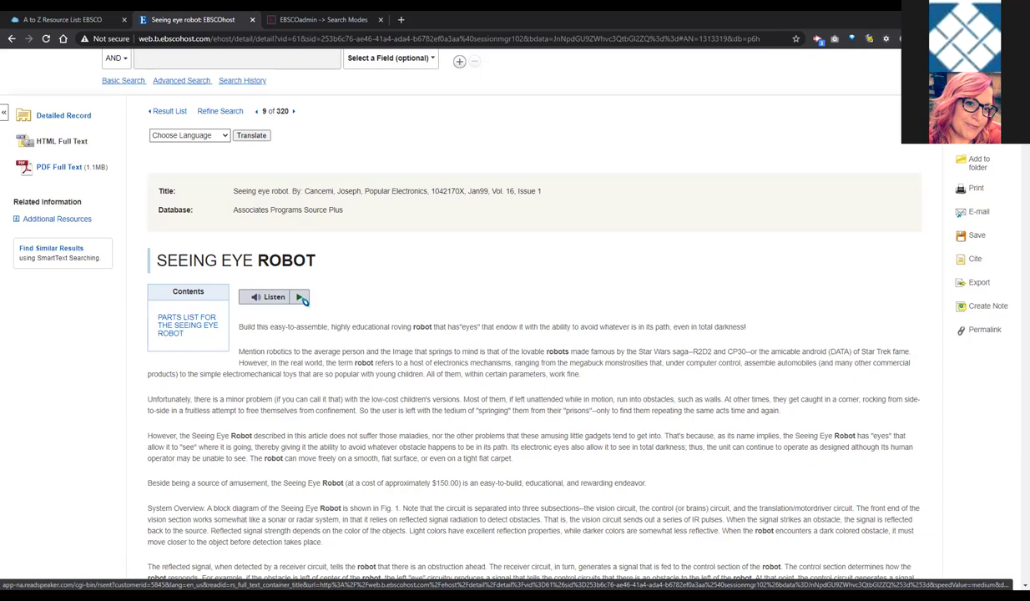
pyautogui.scroll(2, 315, 410)
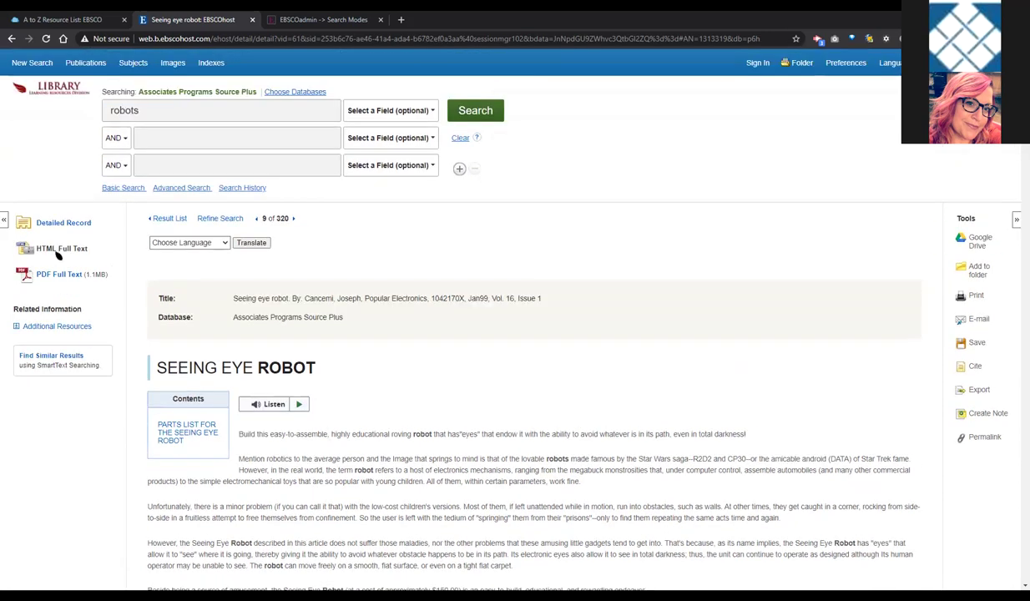
pyautogui.scroll(-5, 320, 482)
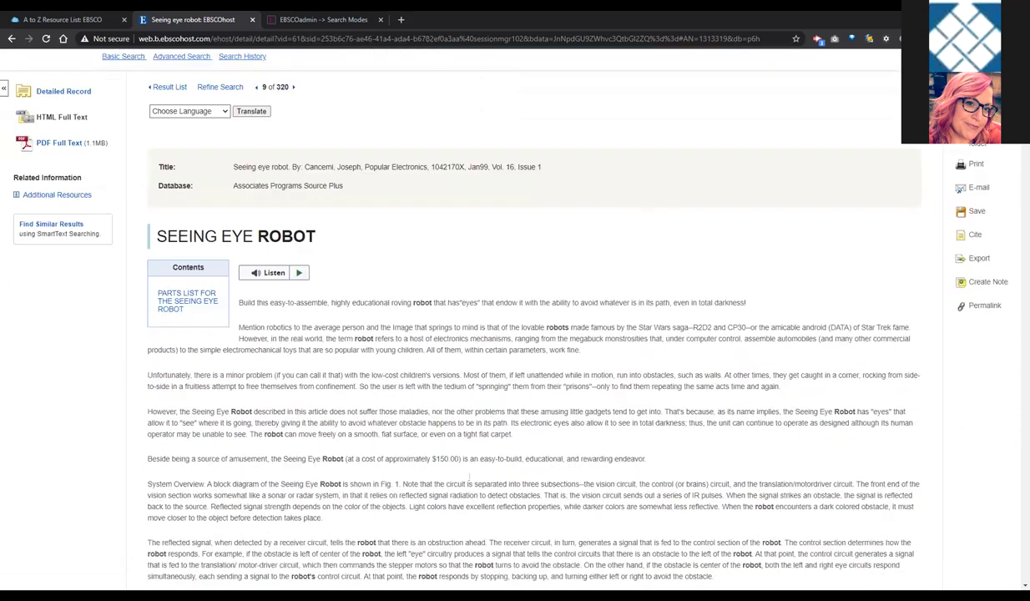
pyautogui.scroll(-4, 474, 476)
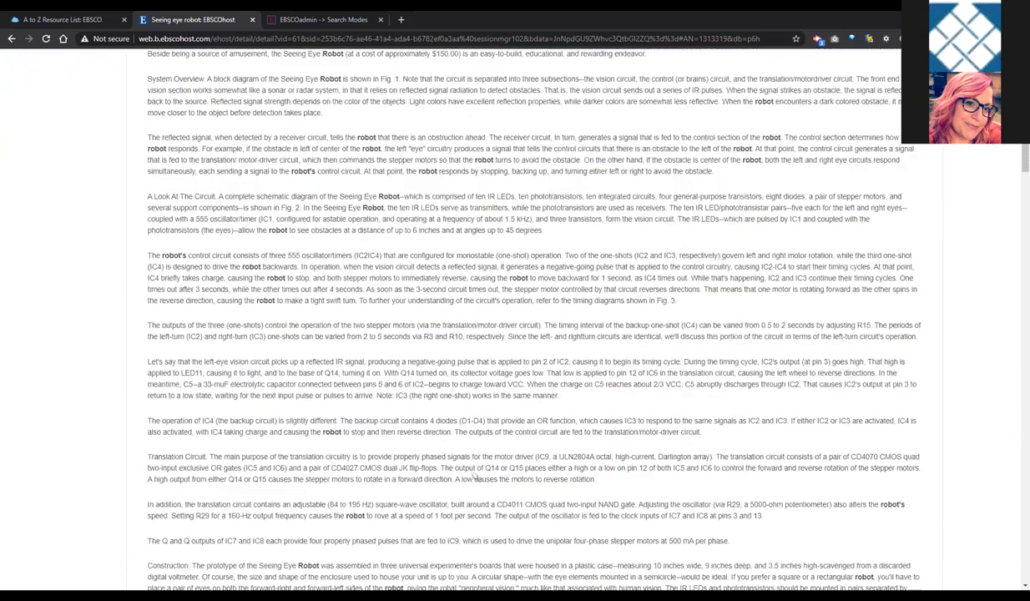
pyautogui.scroll(-4, 474, 476)
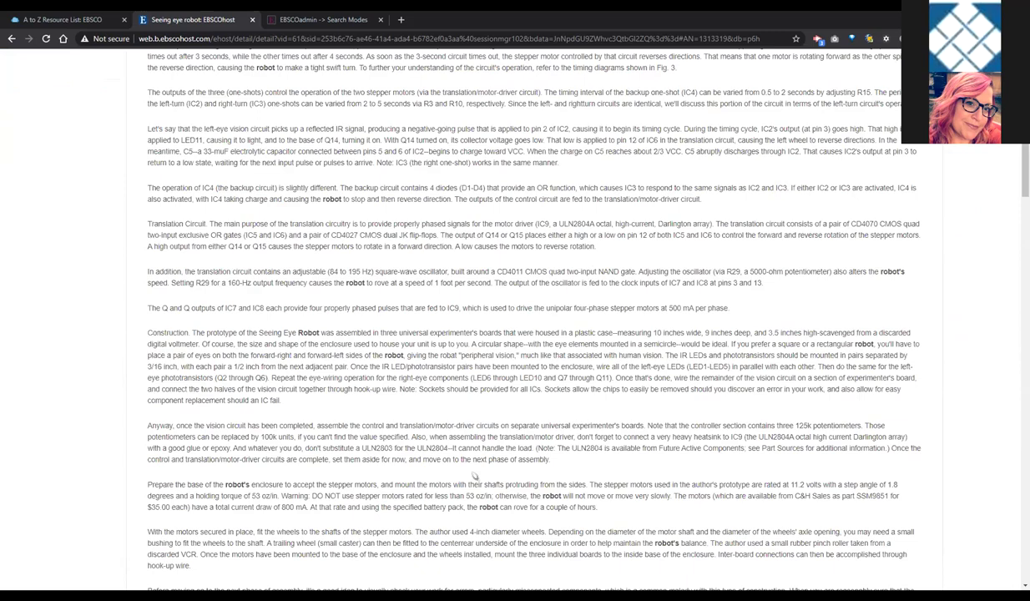
pyautogui.scroll(-11, 474, 475)
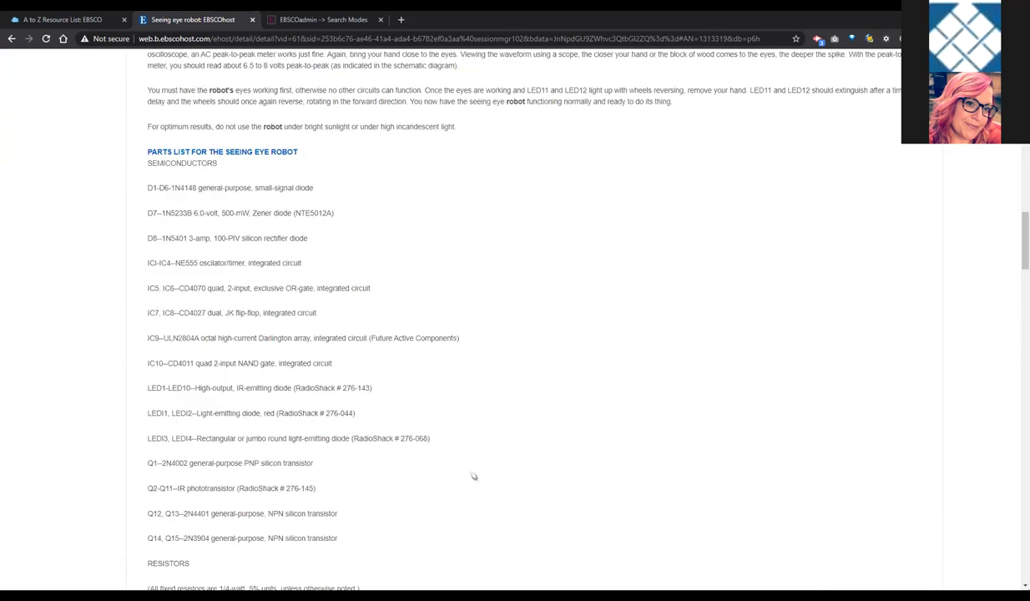
pyautogui.scroll(-7, 473, 476)
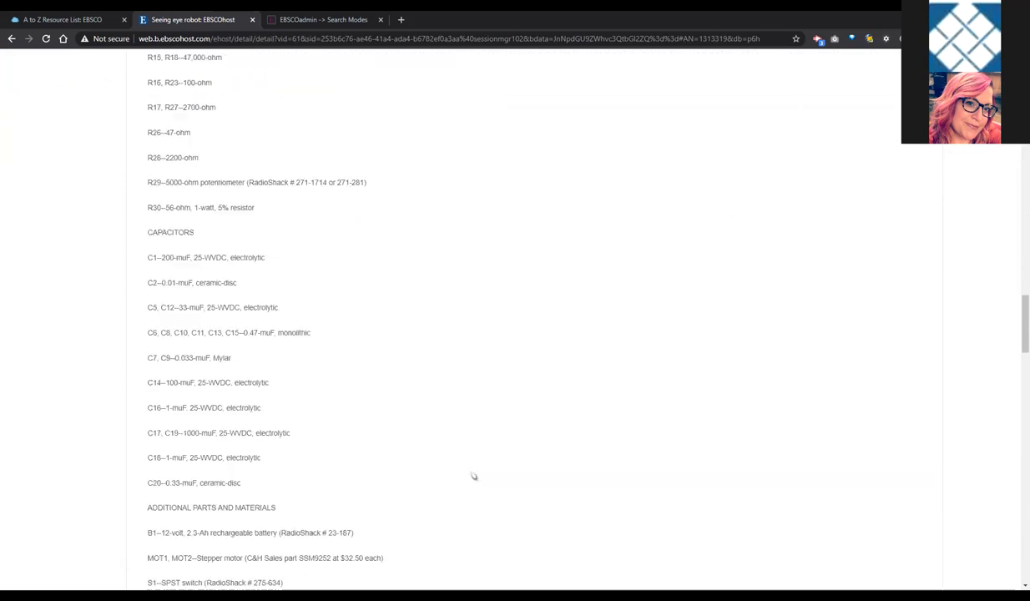
pyautogui.scroll(-2, 473, 476)
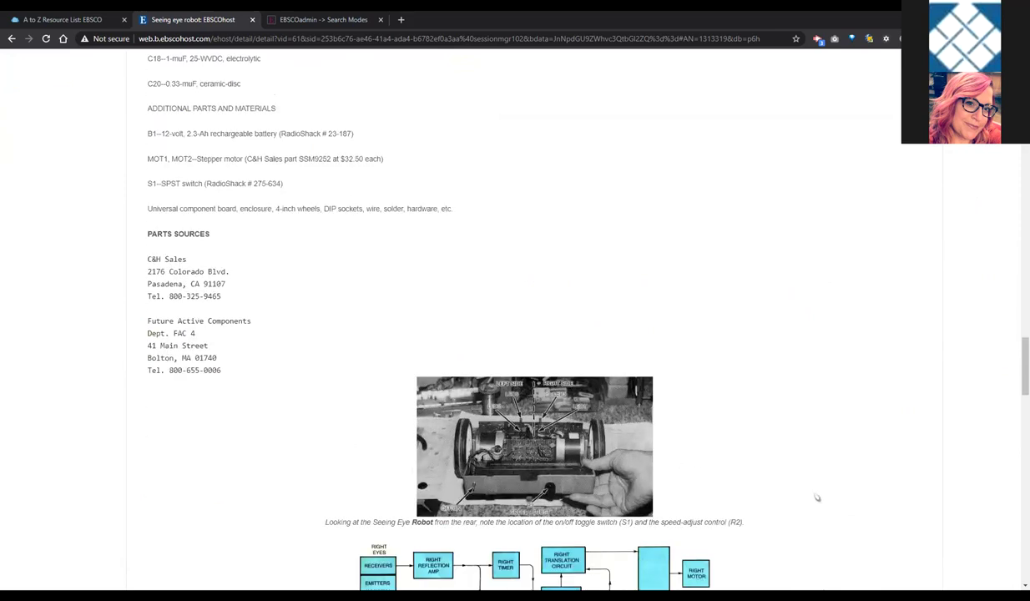
pyautogui.scroll(-2, 815, 495)
pyautogui.scroll(-3, 817, 497)
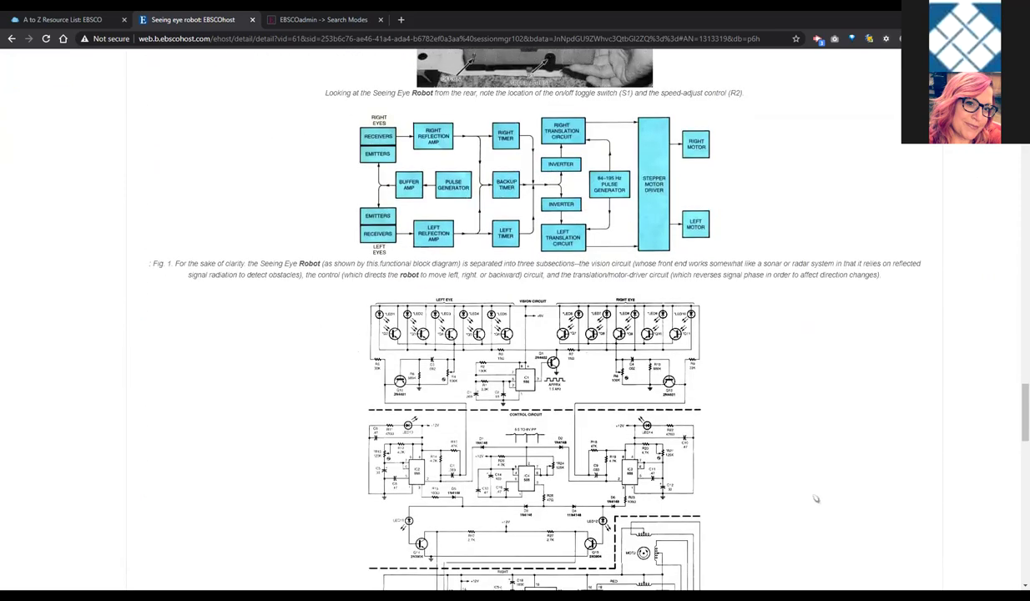
# Step: Go back through the "Seeing eye robot" figures, parts list and text to the article's title and tools
pyautogui.scroll(13, 811, 495)
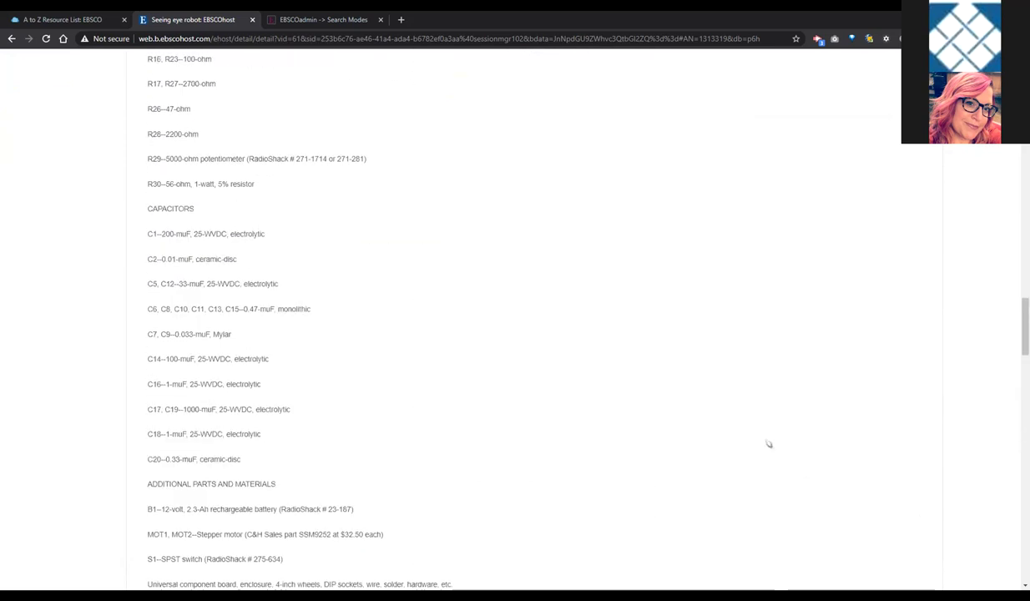
pyautogui.scroll(5, 362, 292)
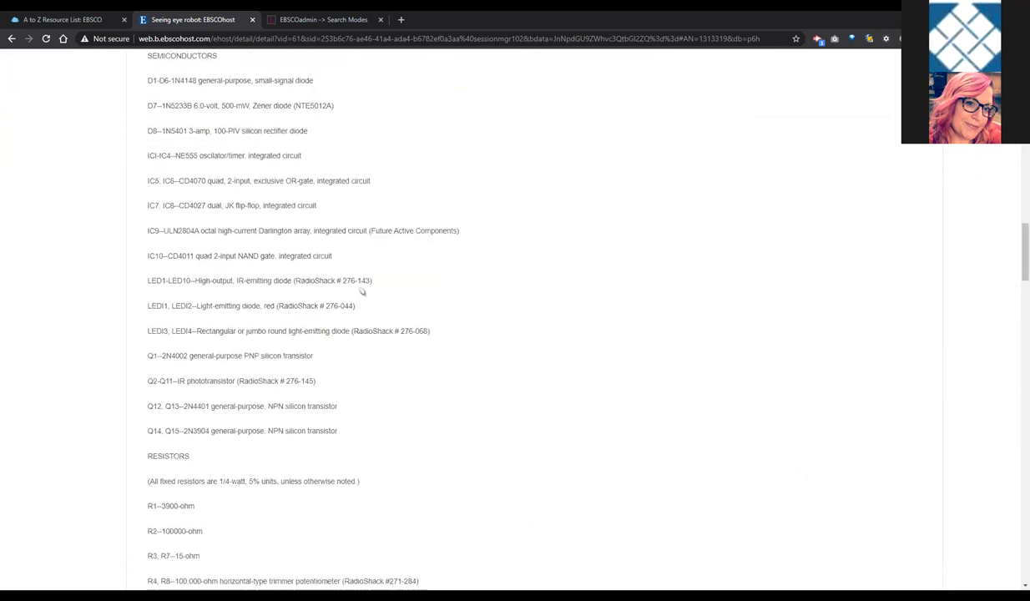
pyautogui.scroll(7, 361, 289)
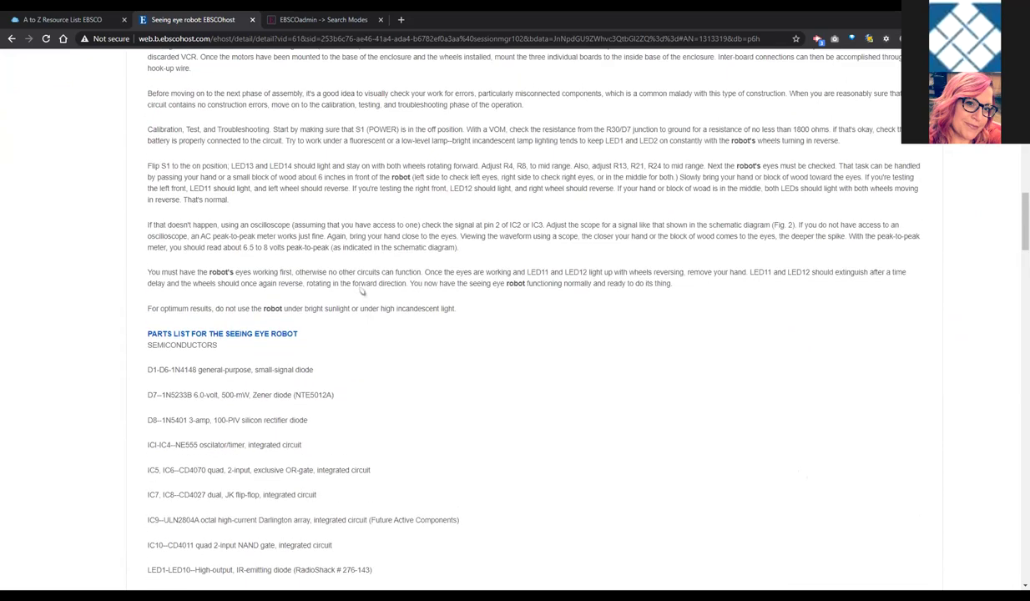
pyautogui.scroll(4, 947, 185)
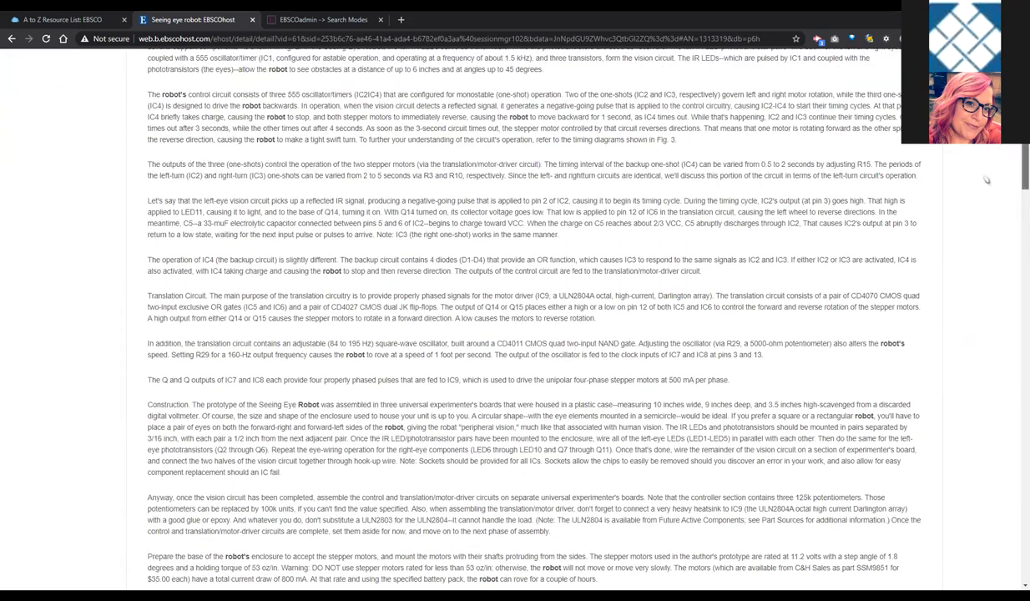
pyautogui.scroll(10, 977, 269)
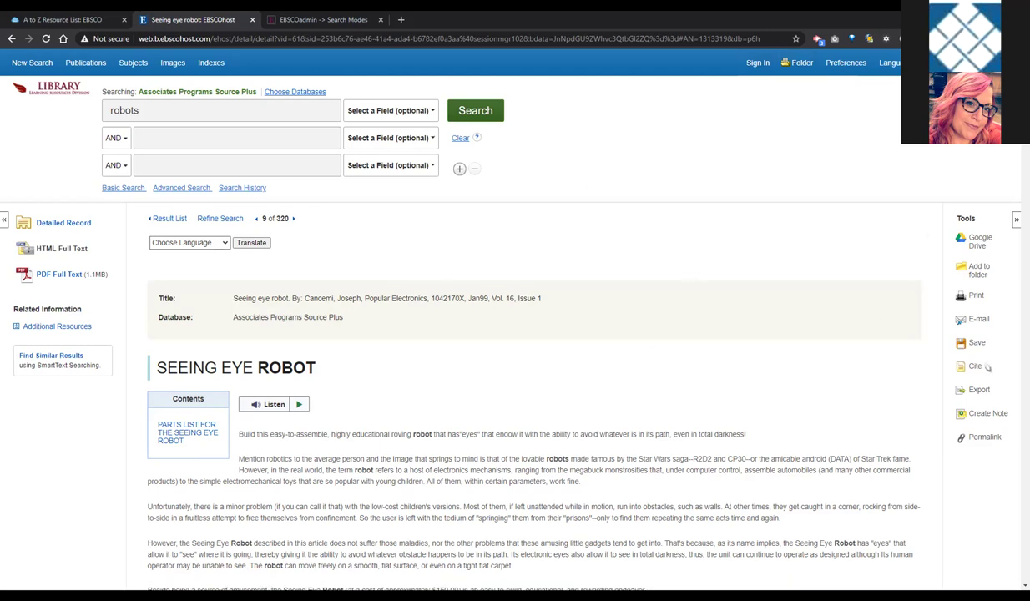
# Step: Start a new search and open the Publications list of Associates Programs Source Plus
pyautogui.click(39, 66)
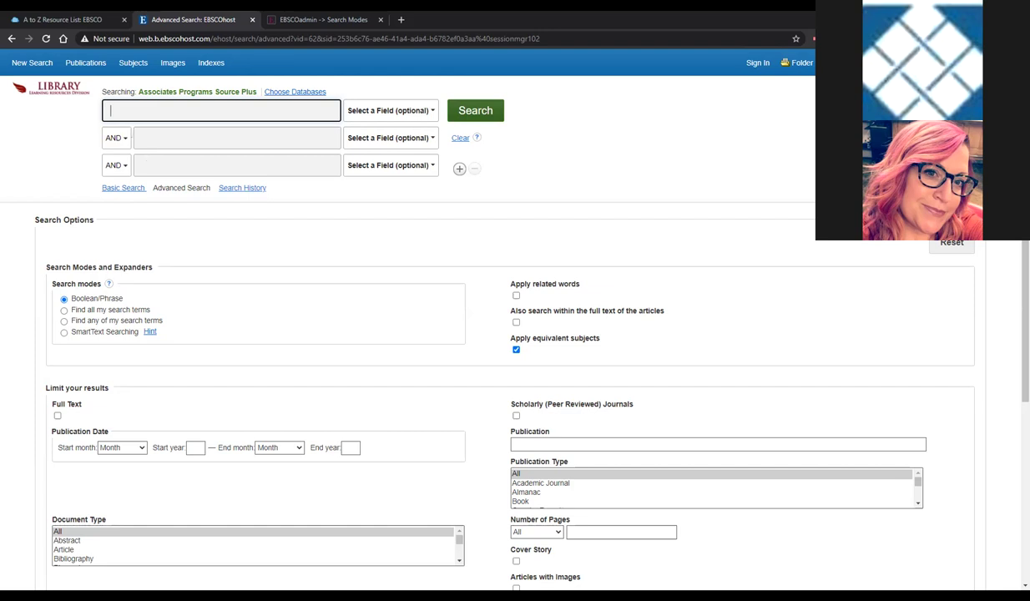
pyautogui.click(86, 64)
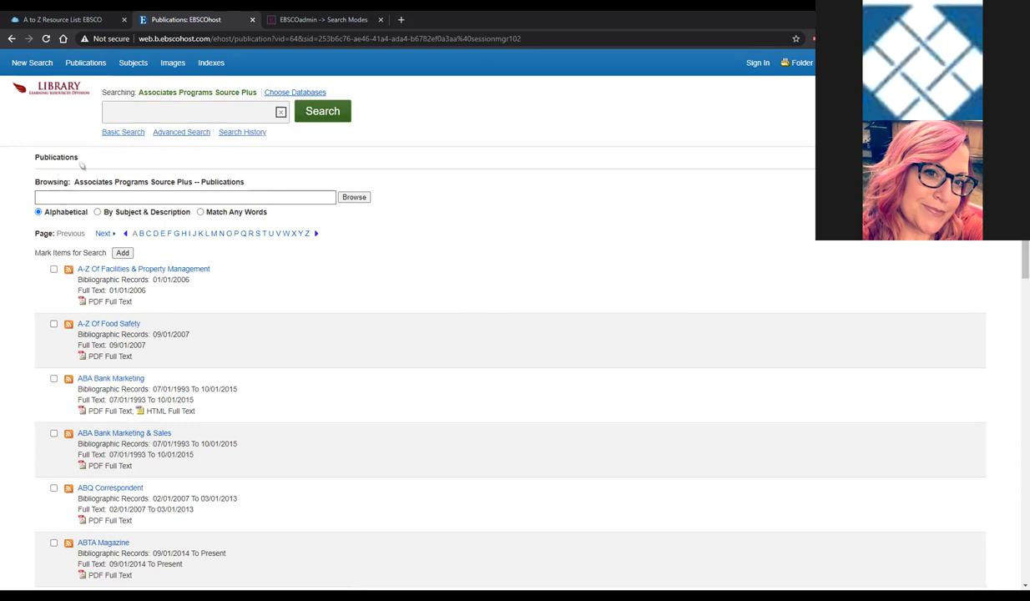
pyautogui.moveTo(34, 157); pyautogui.dragTo(84, 157)
pyautogui.click(83, 197)
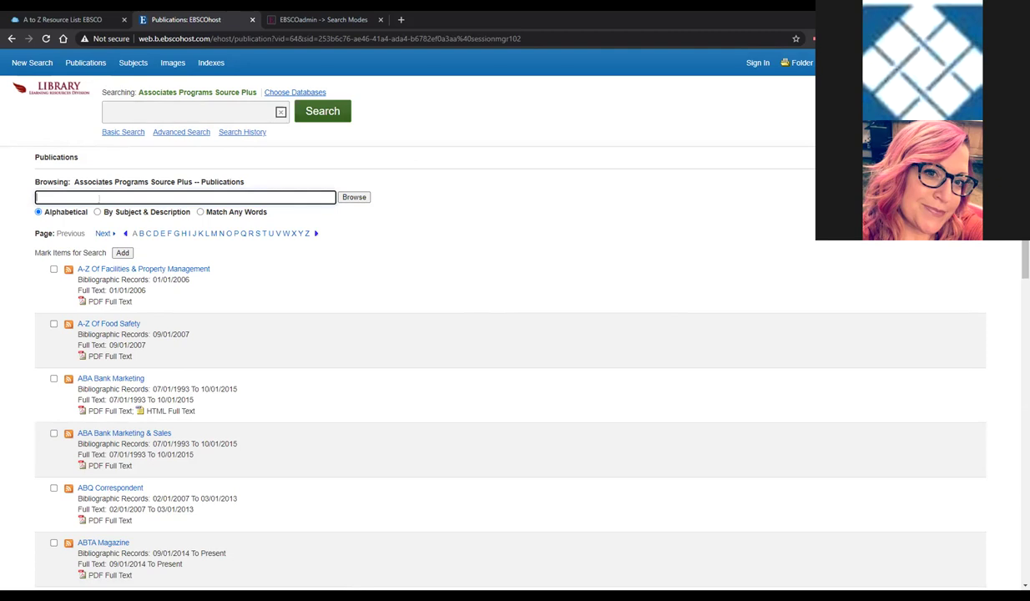
# Step: Browse the publications by subject and description for "law enforcement"
pyautogui.moveTo(114, 212); pyautogui.dragTo(172, 218)
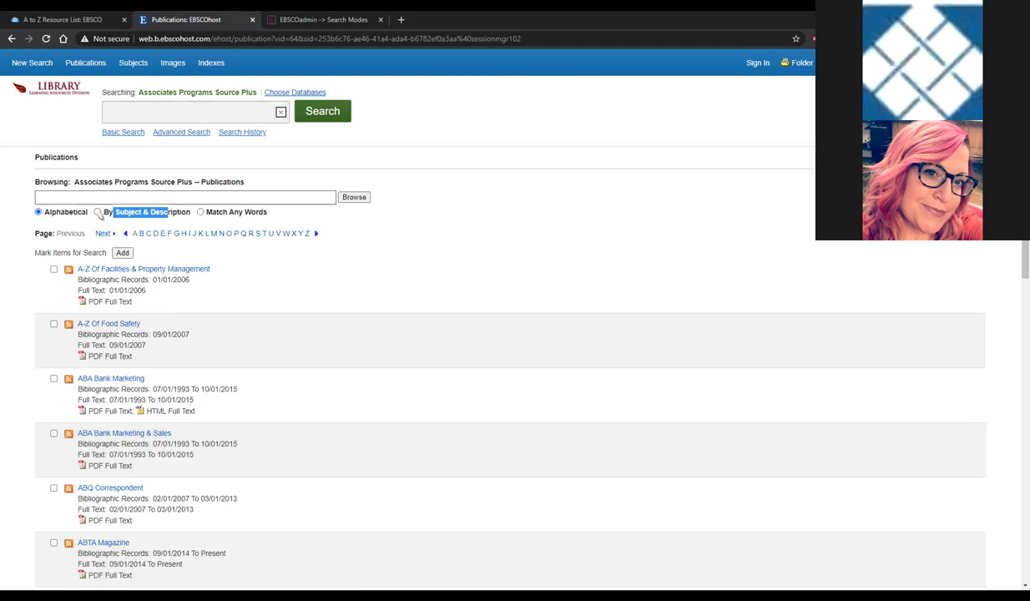
pyautogui.click(97, 212)
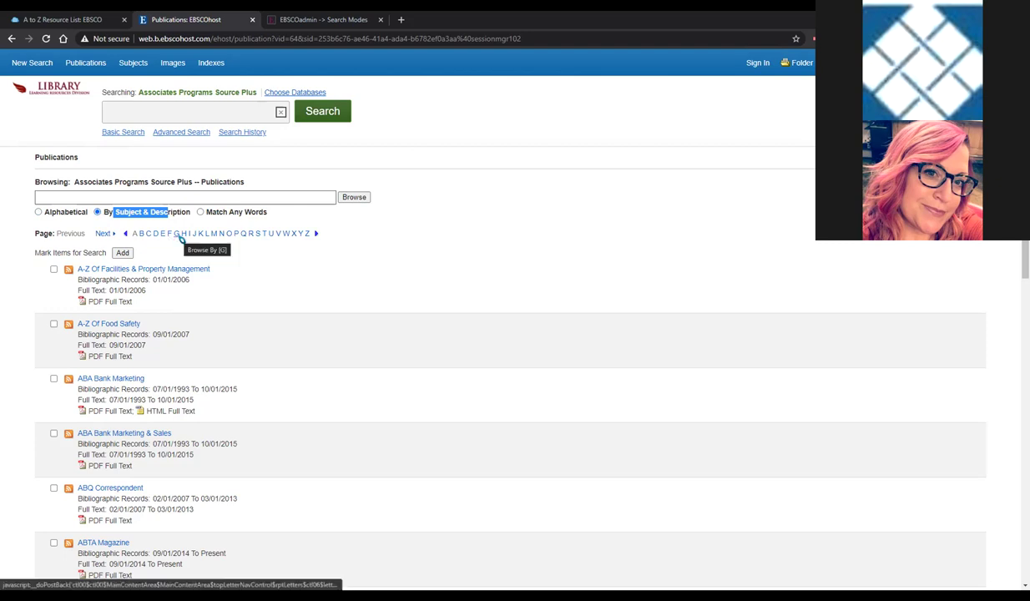
pyautogui.click(108, 198)
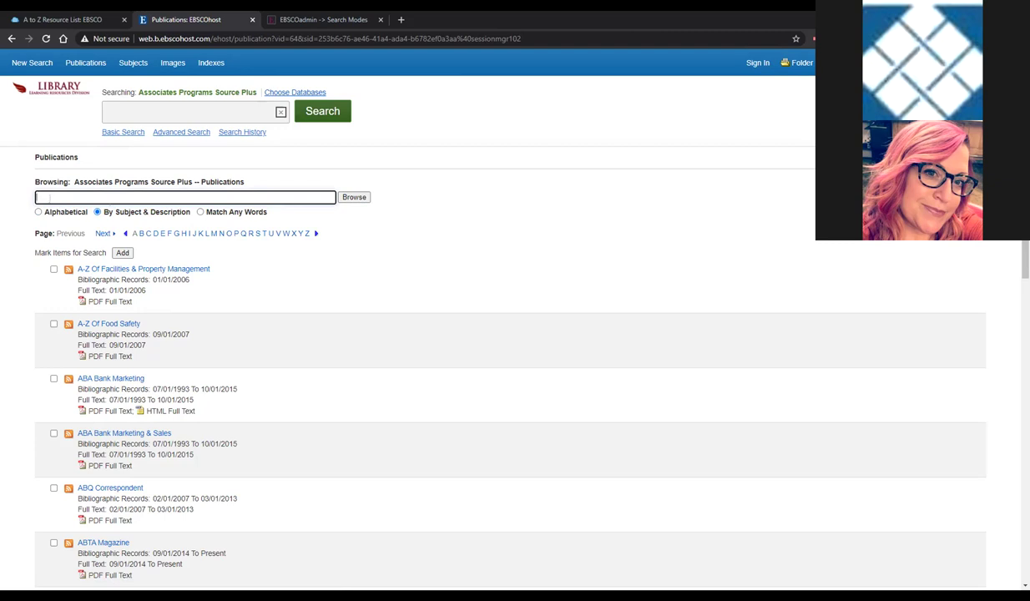
pyautogui.write('law enforcement')
pyautogui.click(359, 199)
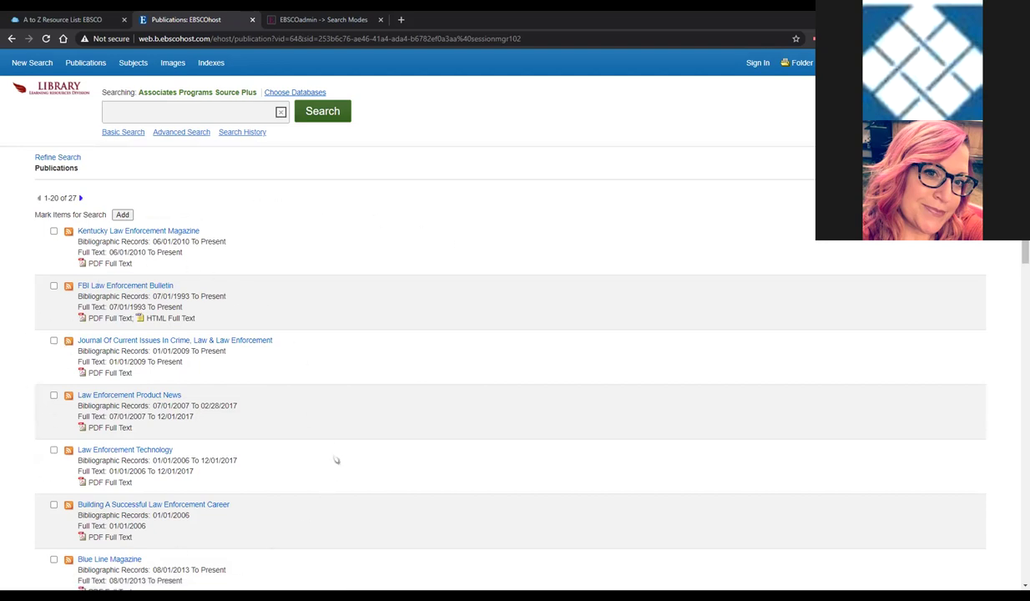
# Step: Look through the first page of law enforcement publications and return to its beginning
pyautogui.scroll(-10, 337, 448)
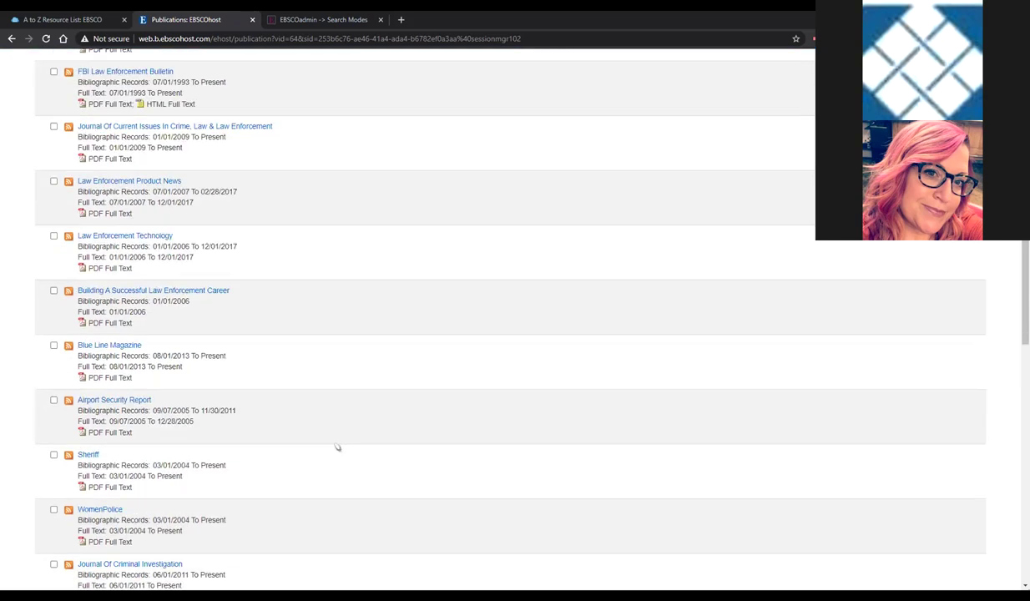
pyautogui.scroll(-3, 337, 447)
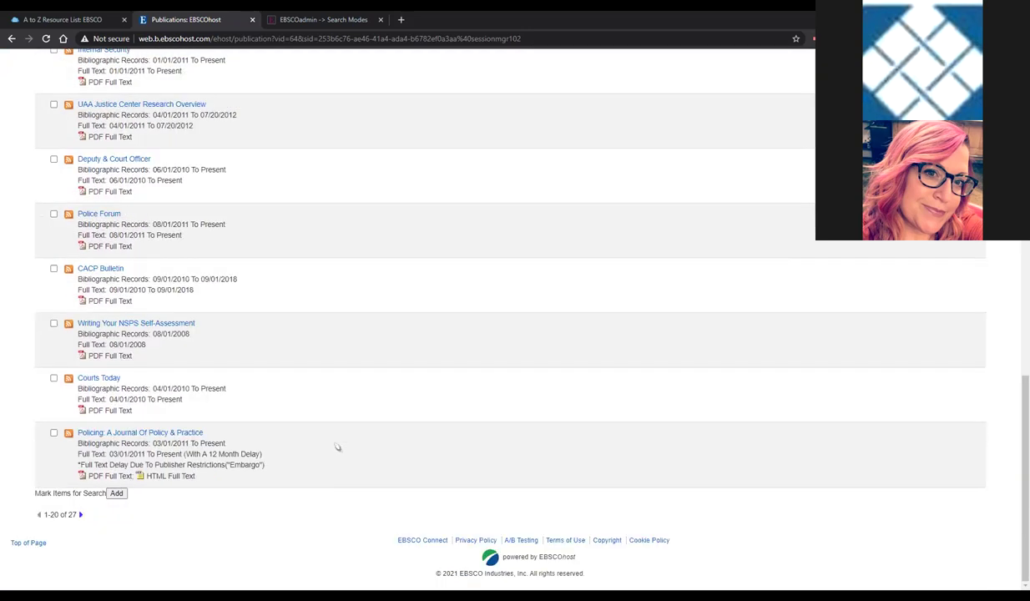
pyautogui.scroll(13, 338, 447)
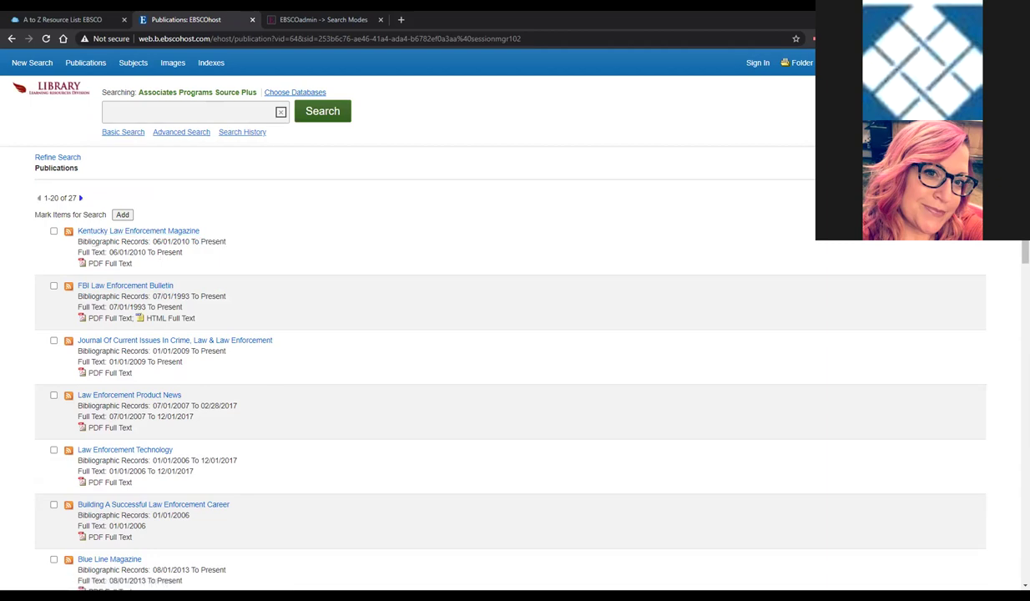
# Step: Check the bibliographic record and full text dates of Kentucky Law Enforcement Magazine and the full text format of the crime issues journal
pyautogui.moveTo(94, 241); pyautogui.dragTo(222, 242)
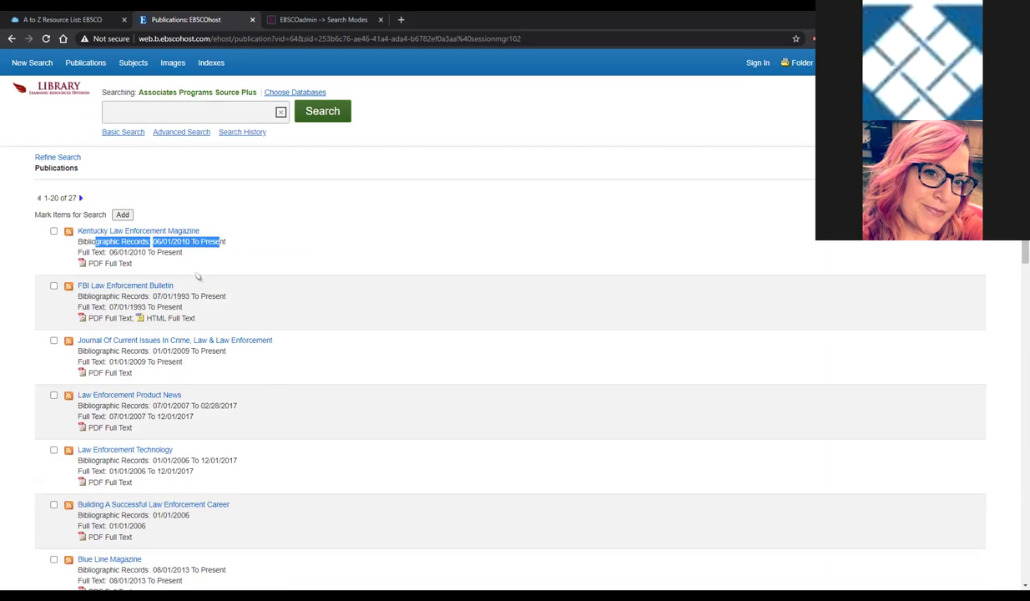
pyautogui.moveTo(94, 253); pyautogui.dragTo(184, 259)
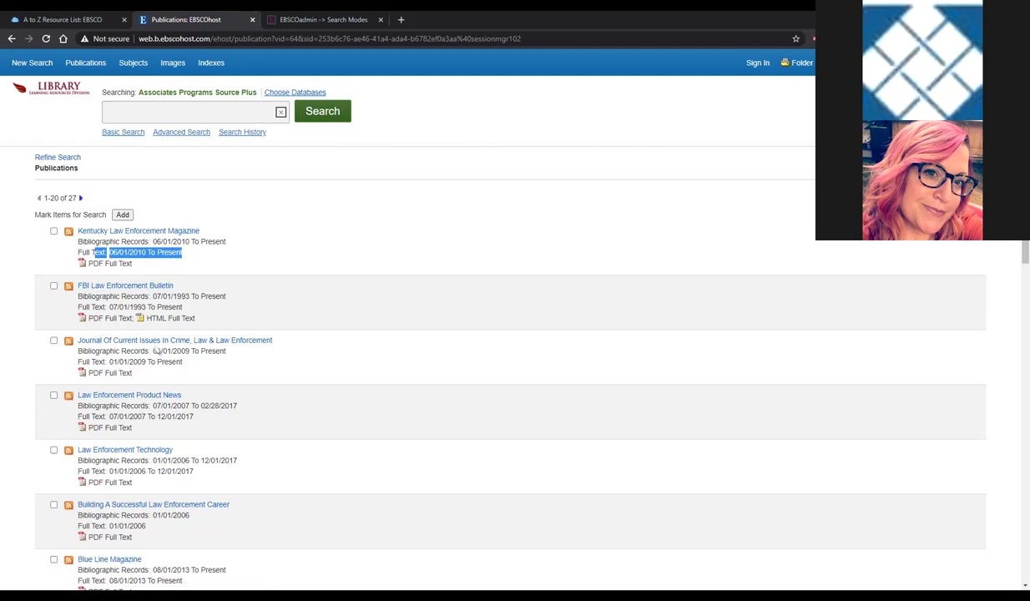
pyautogui.scroll(-1, 294, 359)
pyautogui.moveTo(184, 308); pyautogui.dragTo(89, 319)
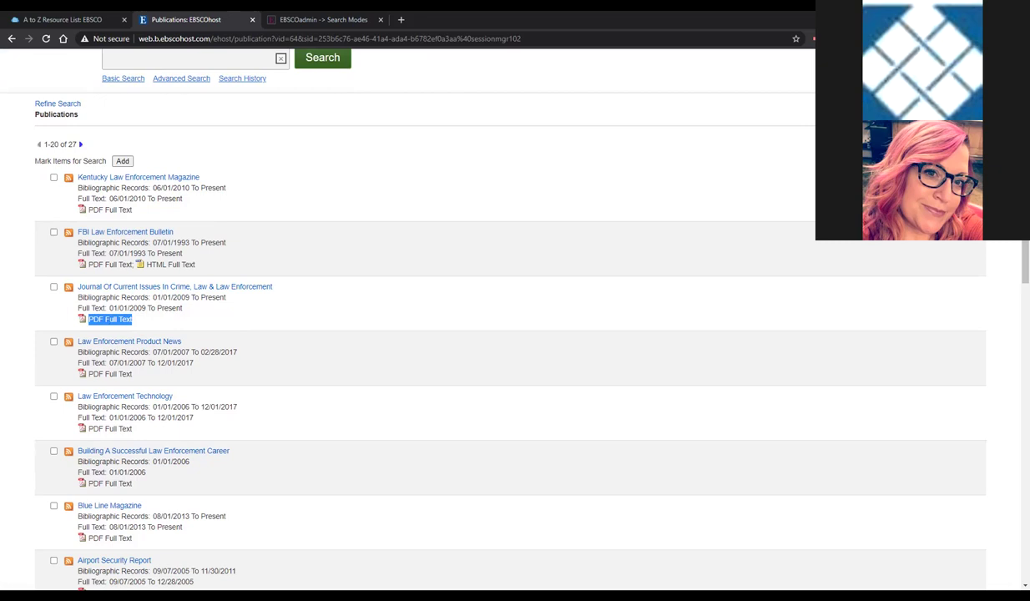
# Step: Look further down the publication list and check the full text end date of Forensic Science Forum / Forum Criminalistic
pyautogui.scroll(-3, 302, 449)
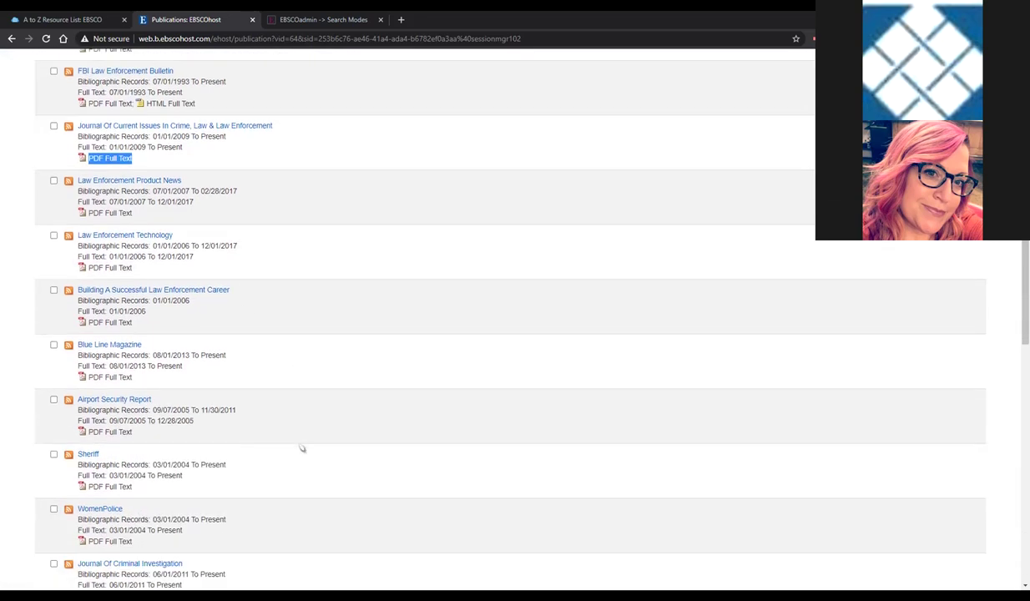
pyautogui.scroll(-3, 301, 448)
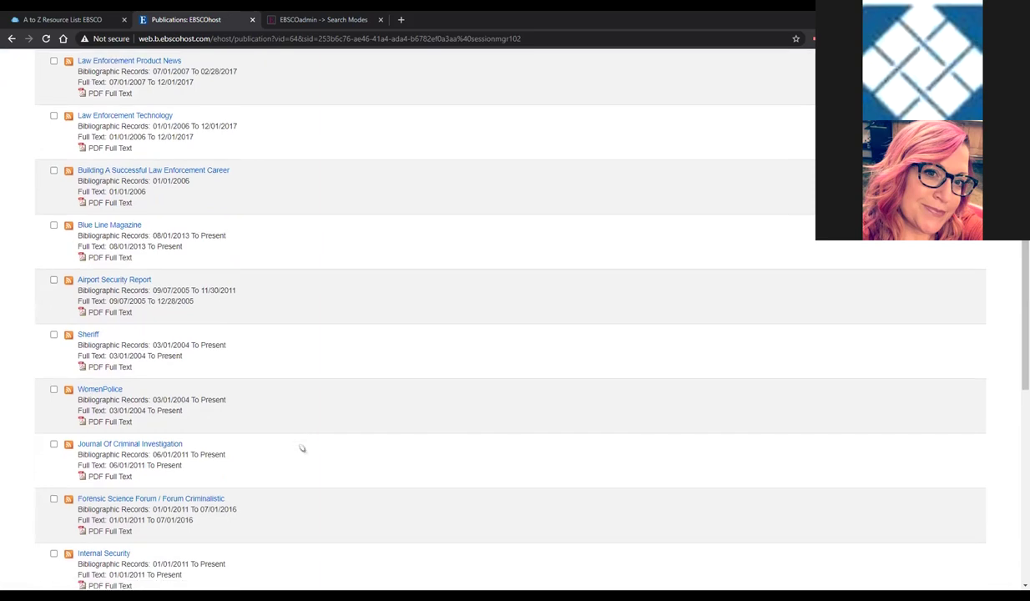
pyautogui.scroll(-1, 302, 448)
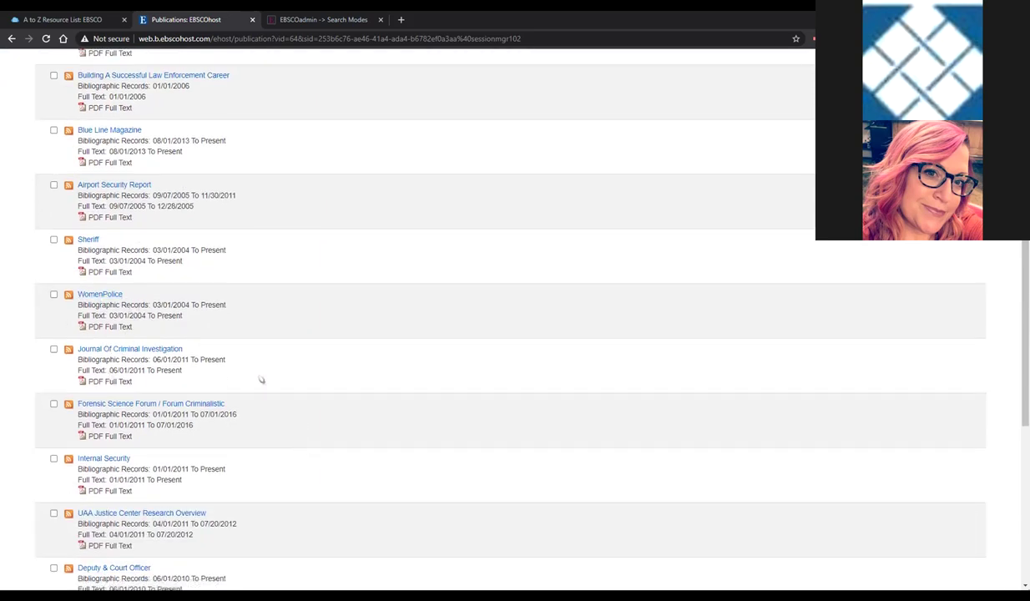
pyautogui.moveTo(194, 425); pyautogui.dragTo(147, 425)
pyautogui.click(197, 432)
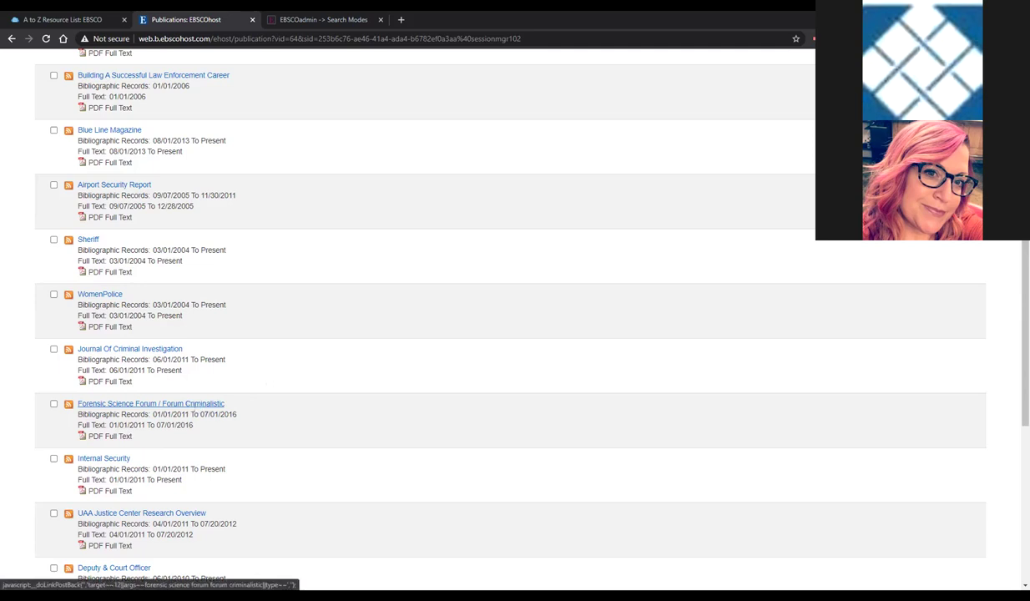
pyautogui.moveTo(194, 427); pyautogui.dragTo(170, 439)
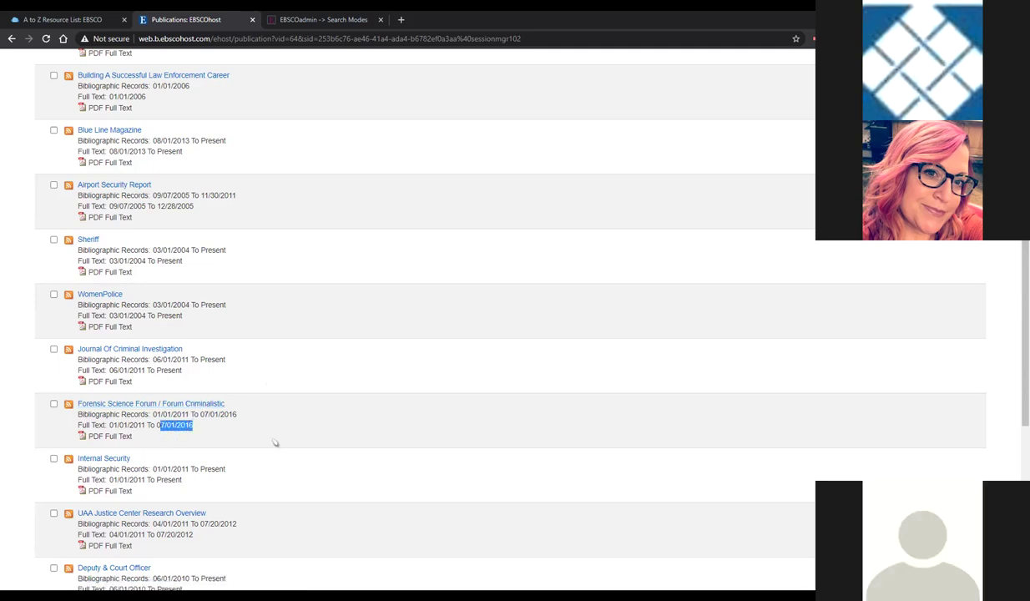
# Step: Open the publication details of FBI Law Enforcement Bulletin and view its list of issues by year
pyautogui.scroll(6, 276, 443)
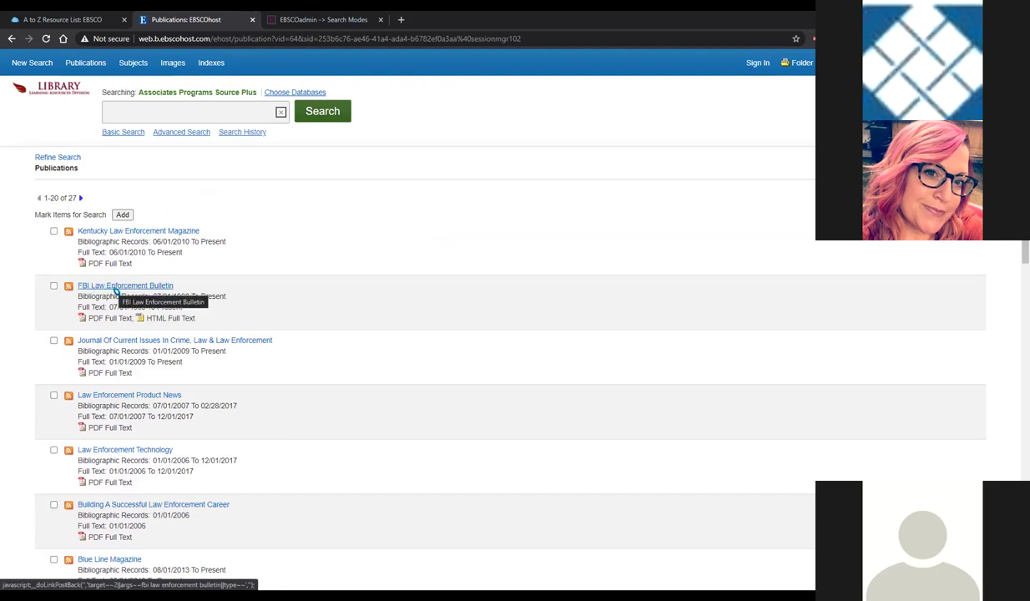
pyautogui.click(117, 288)
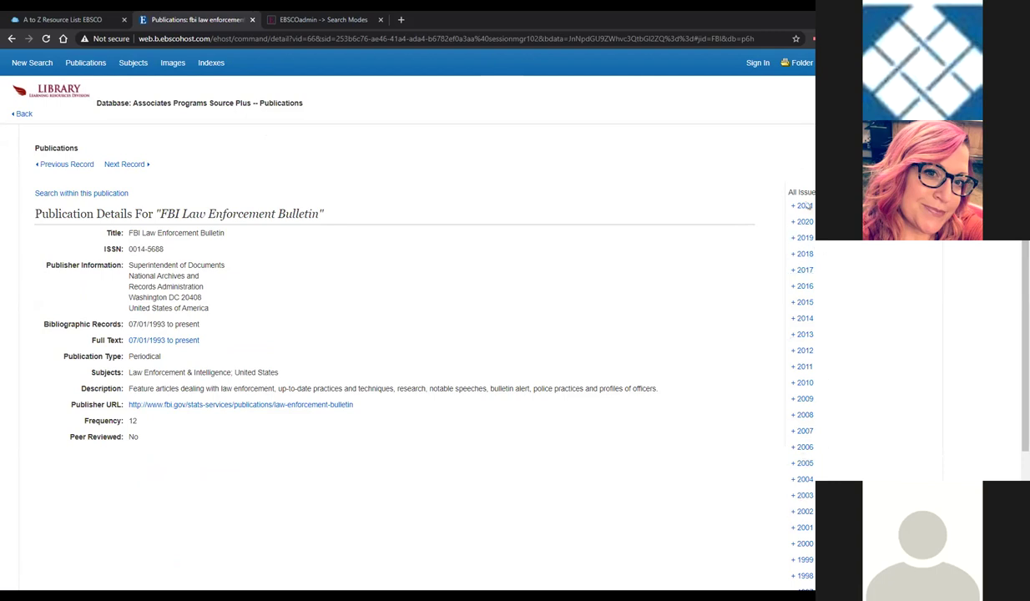
pyautogui.scroll(-2, 881, 337)
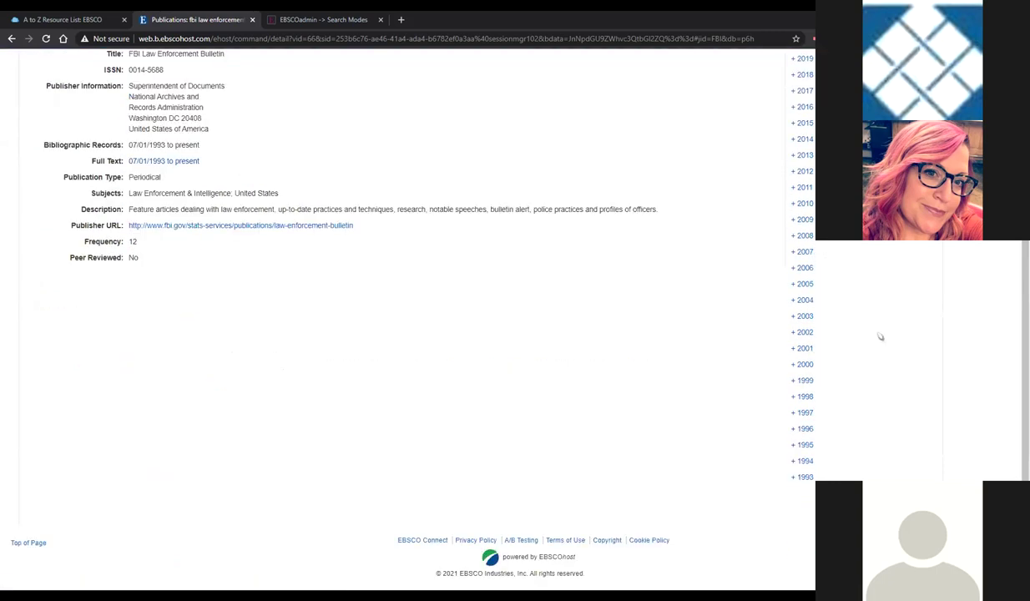
pyautogui.scroll(2, 883, 335)
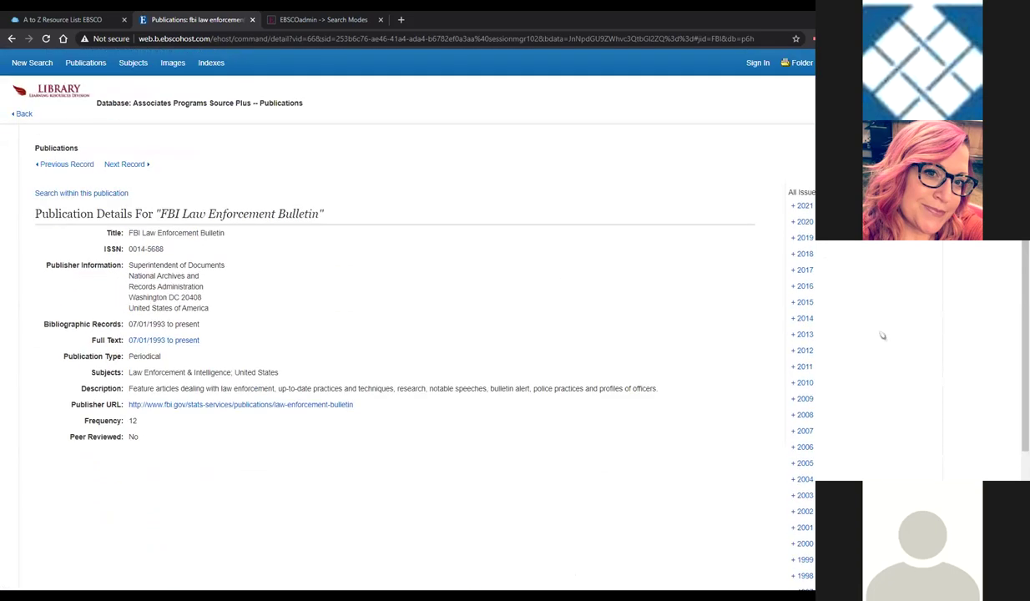
# Step: Search within FBI Law Enforcement Bulletin for articles on "mental health"
pyautogui.click(76, 193)
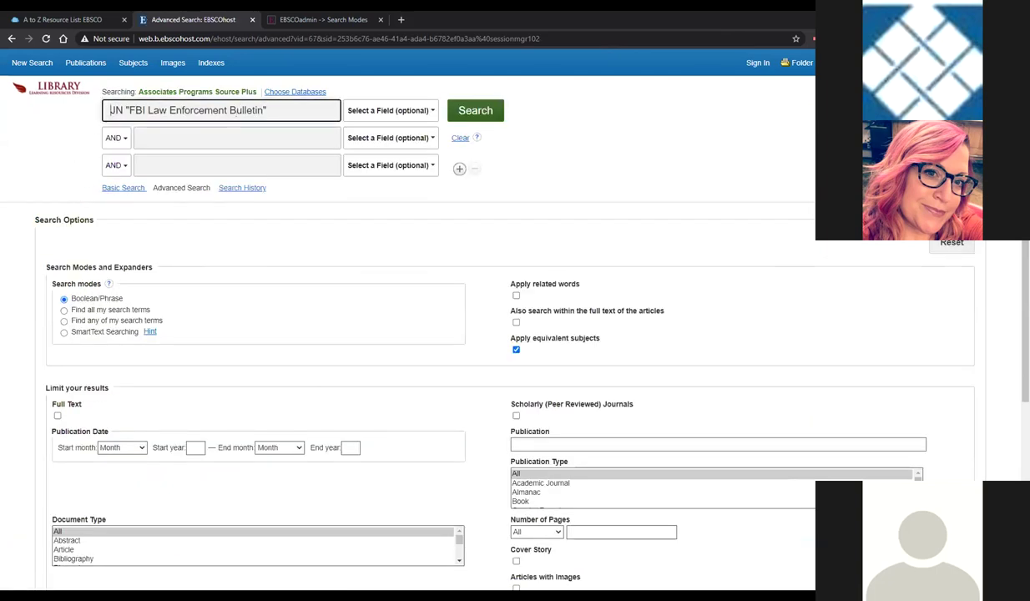
pyautogui.click(149, 140)
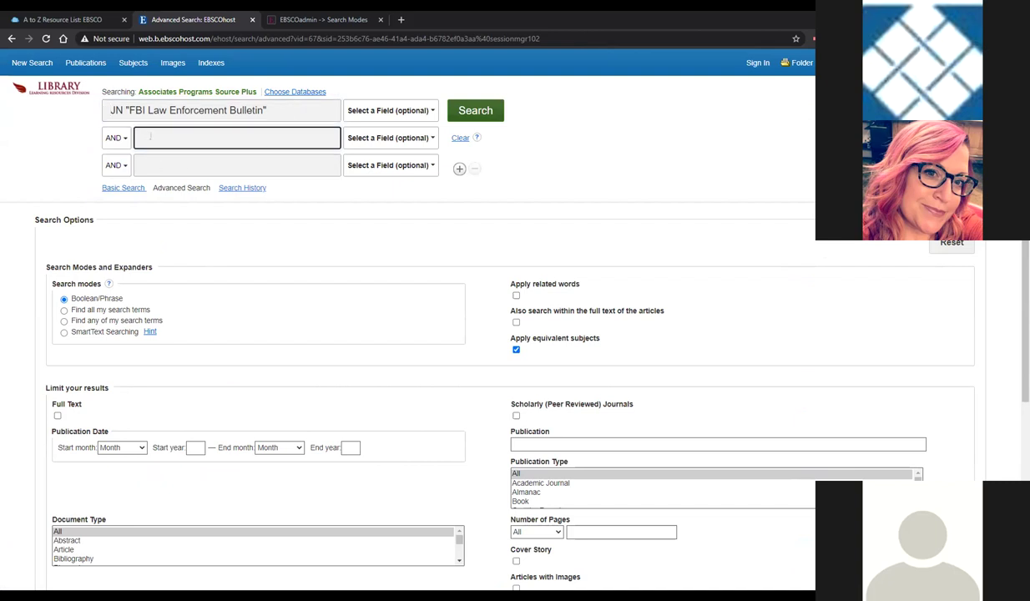
pyautogui.write('mental')
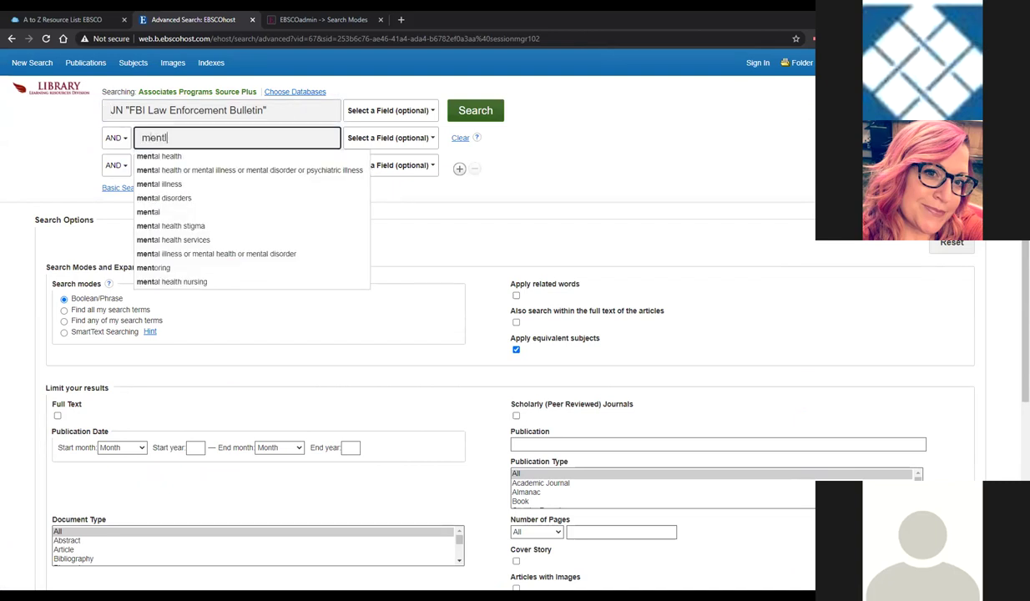
pyautogui.write(' health')
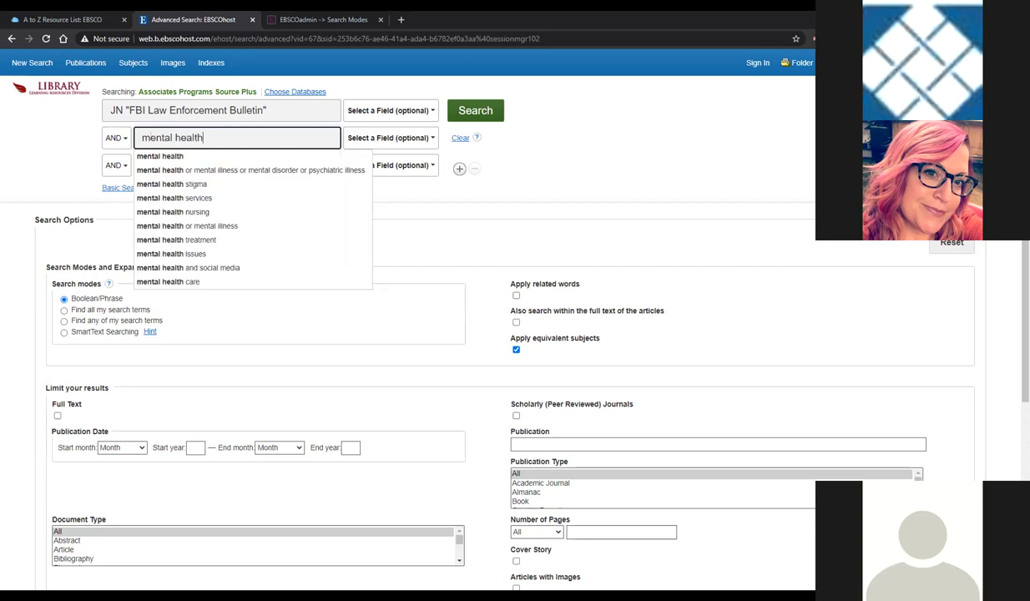
pyautogui.click(469, 105)
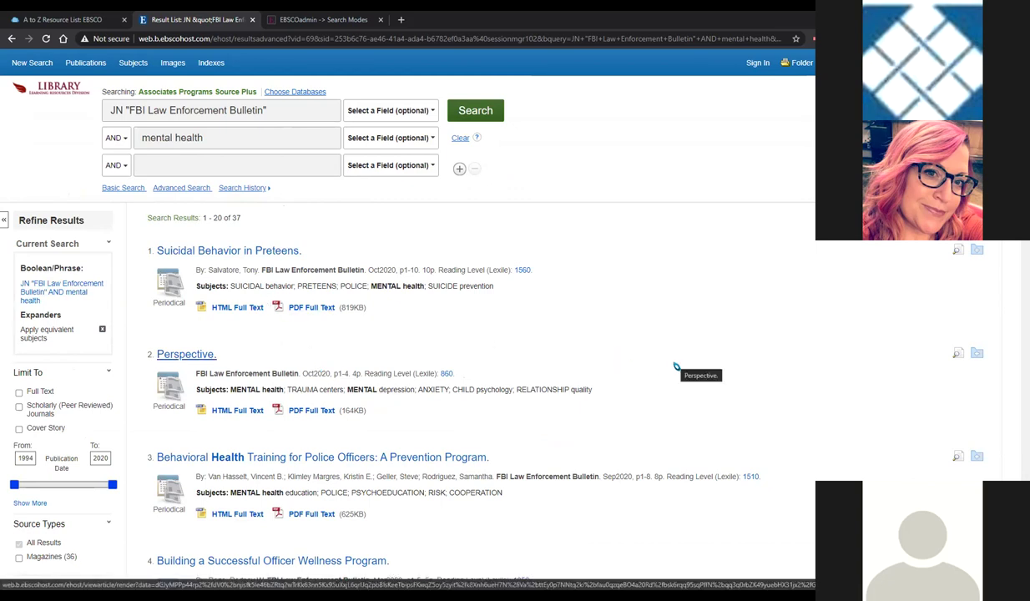
# Step: Look through the mental health articles from FBI Law Enforcement Bulletin and return to the start of the result list
pyautogui.scroll(-5, 627, 515)
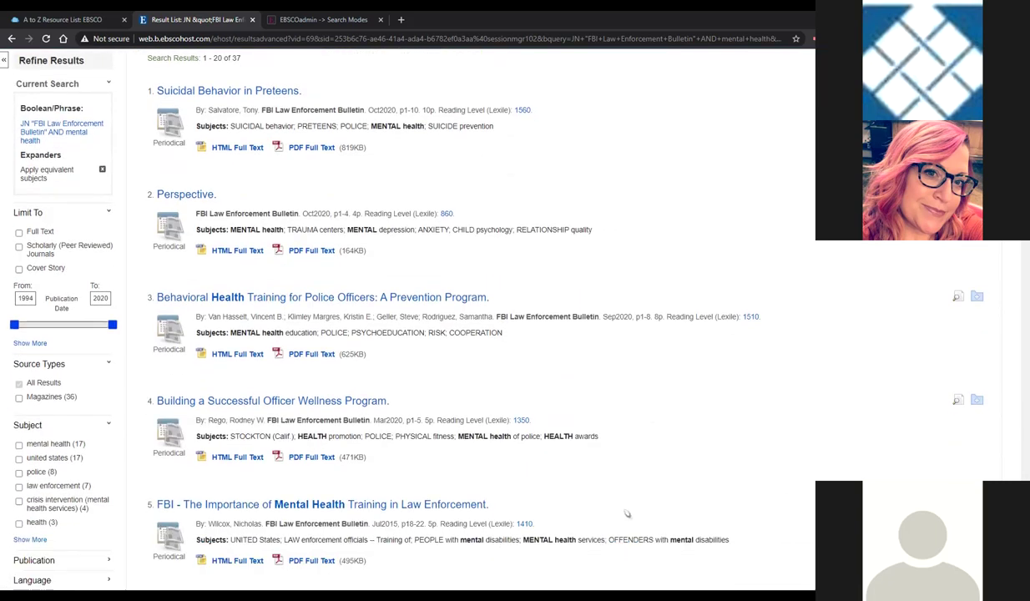
pyautogui.scroll(-1, 627, 515)
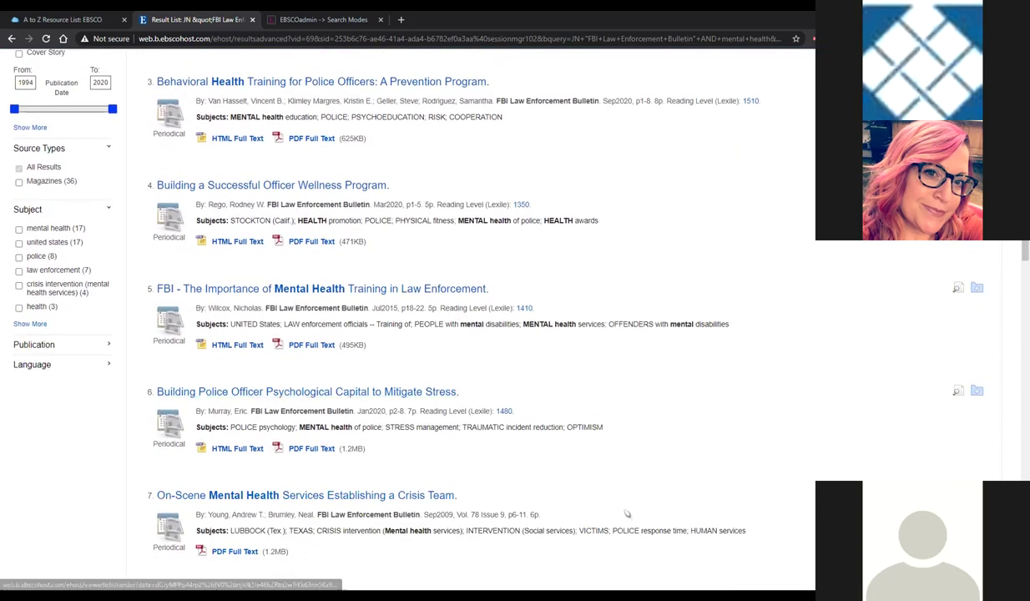
pyautogui.scroll(-1, 627, 515)
pyautogui.scroll(-2, 627, 515)
pyautogui.scroll(10, 624, 509)
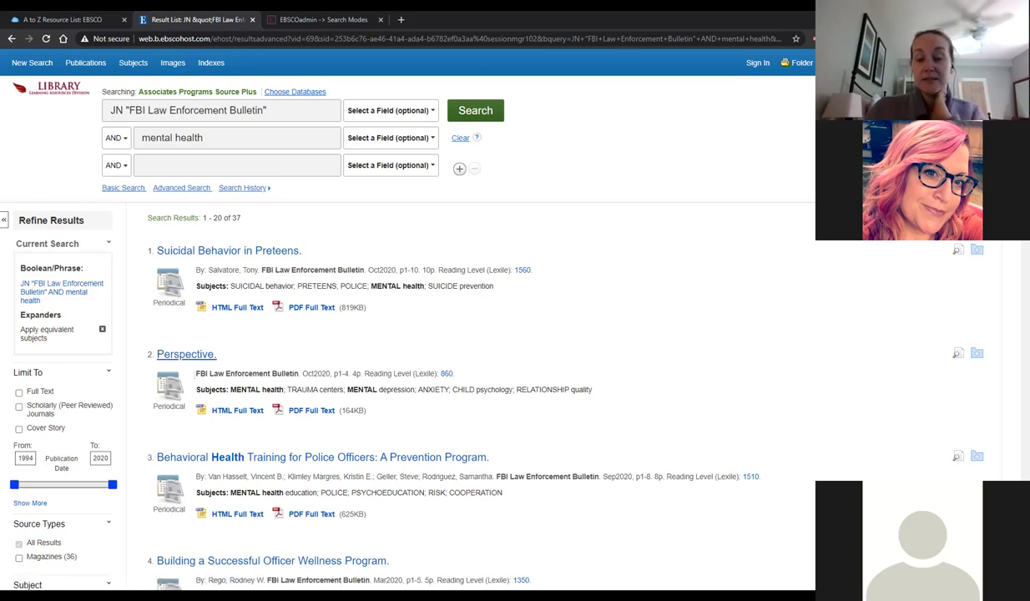
# Step: Open the HTML full text of "Suicidal Behavior in Preteens", listen to the start of it read aloud, and pause the reading
pyautogui.click(227, 307)
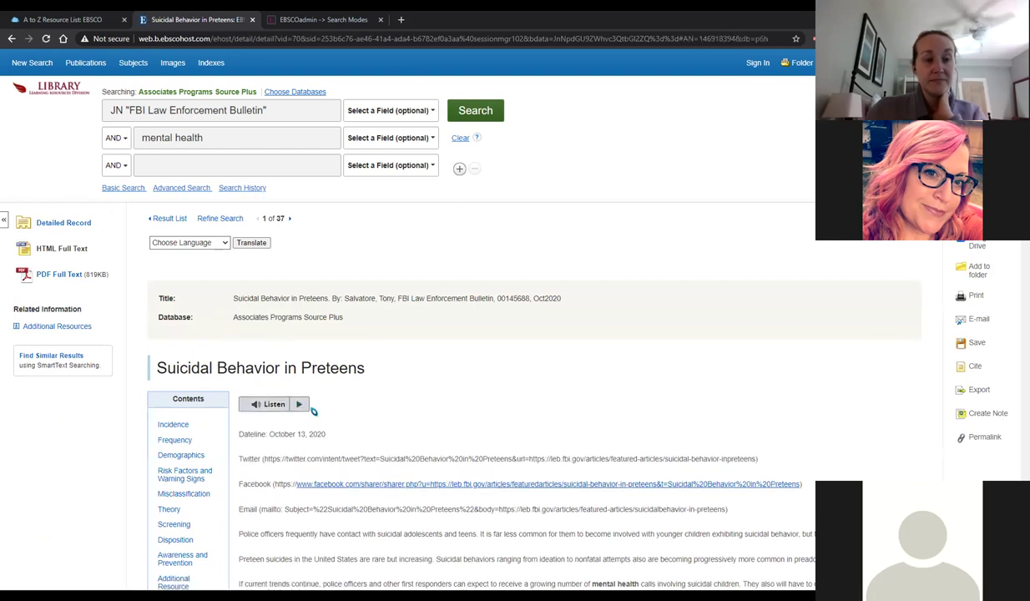
pyautogui.click(299, 405)
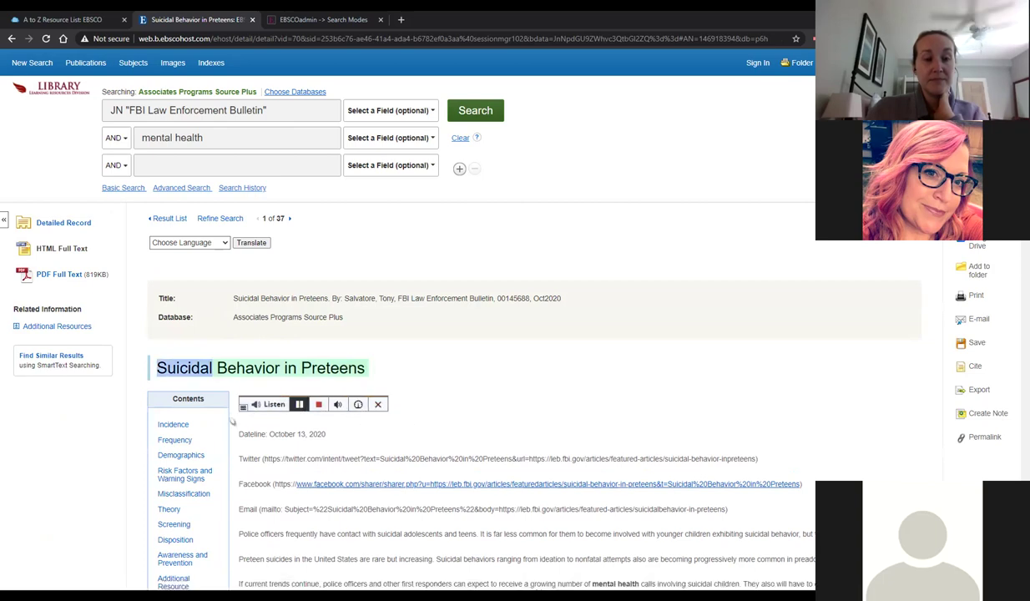
pyautogui.scroll(-3, 234, 393)
pyautogui.click(298, 203)
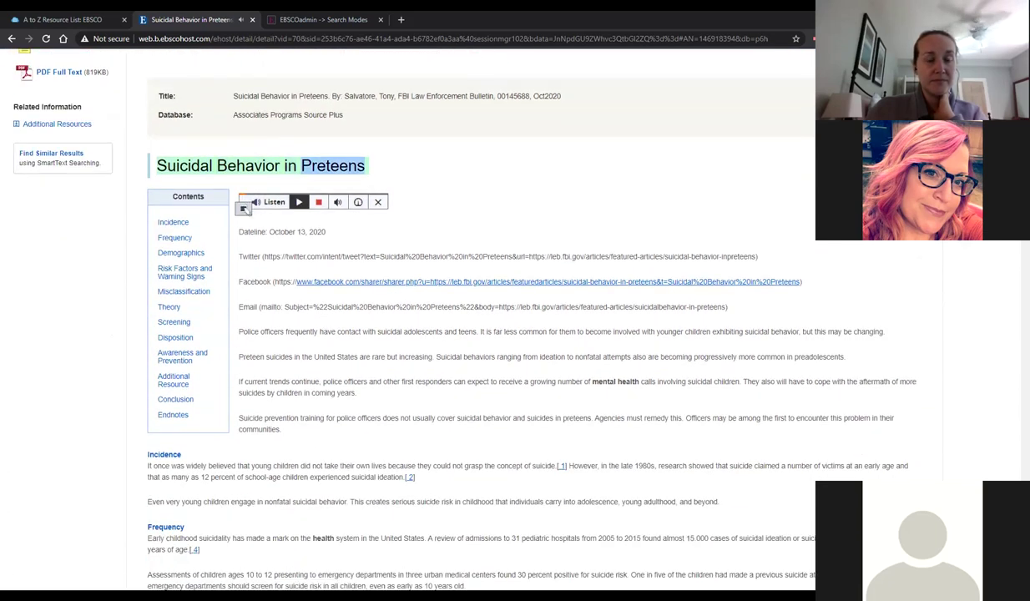
# Step: Expand the webReader tools and check which reading languages and voices are offered for the article
pyautogui.click(243, 206)
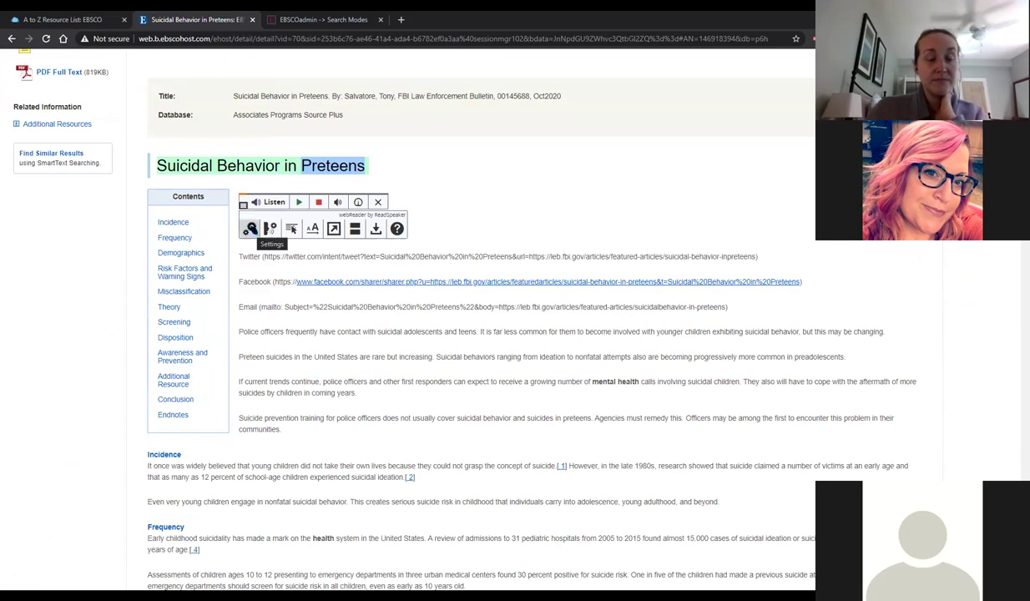
pyautogui.click(270, 229)
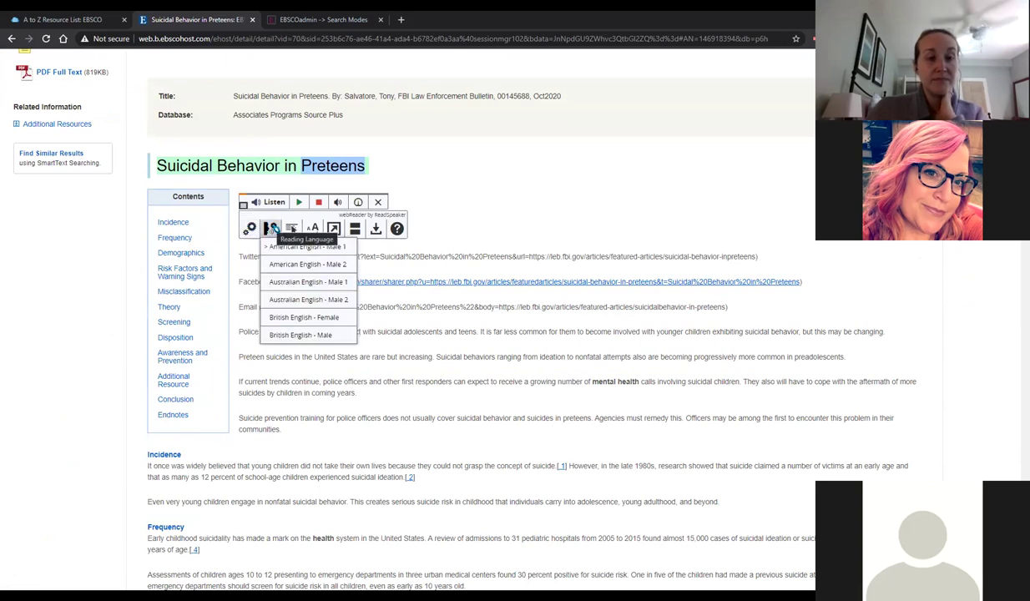
pyautogui.click(270, 229)
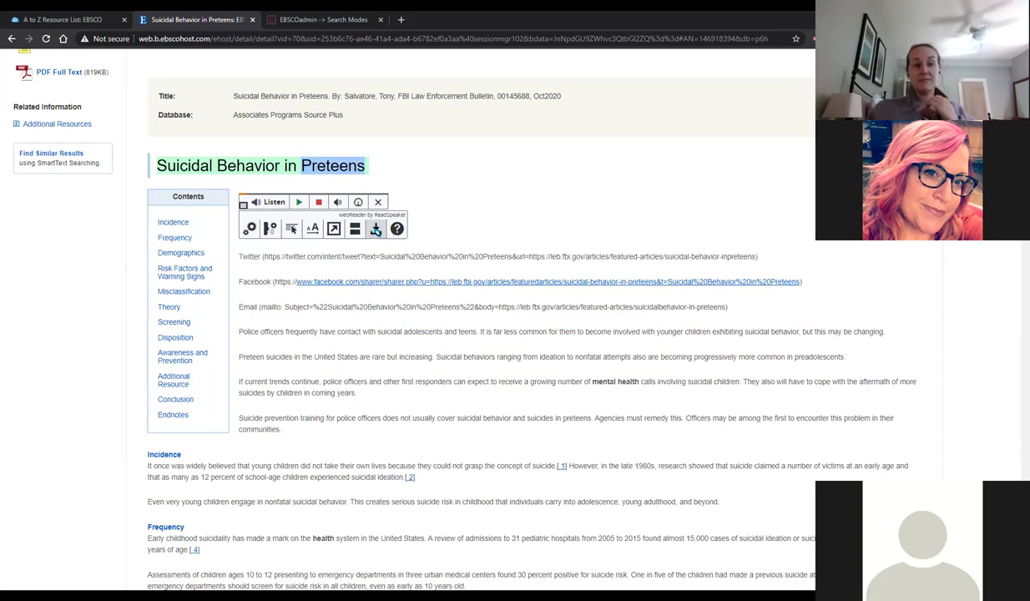
# Step: Try to download the article's audio as an MP3 by agreeing to the terms of use, cancel the save, and close the audio player
pyautogui.click(376, 232)
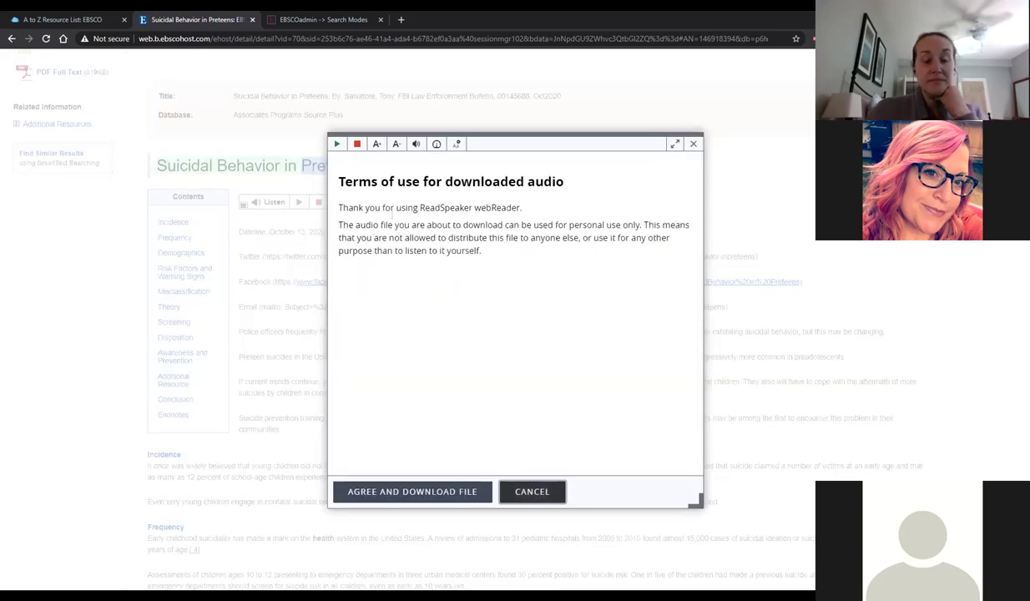
pyautogui.click(426, 493)
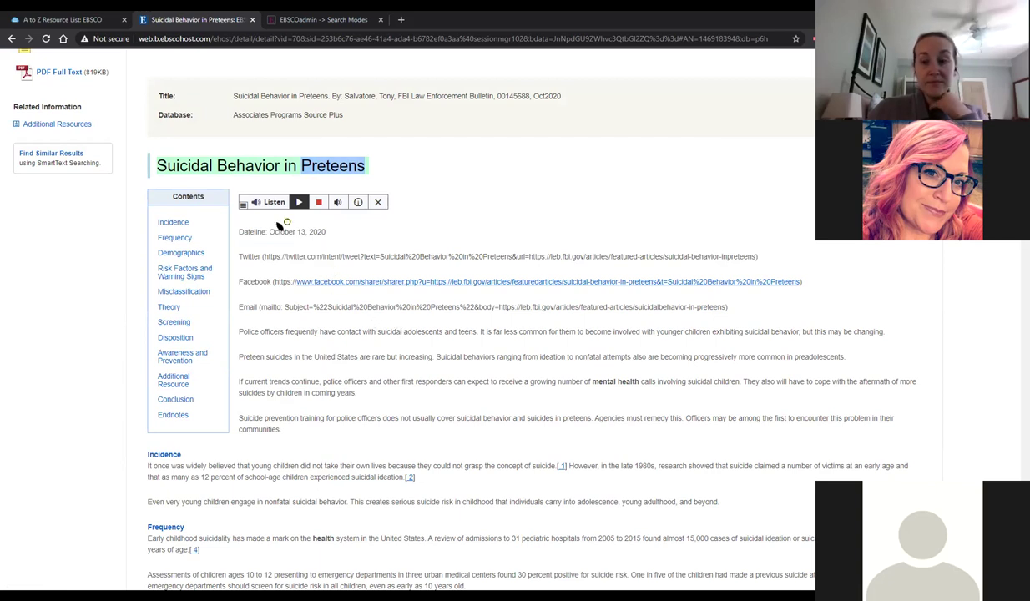
pyautogui.click(435, 198)
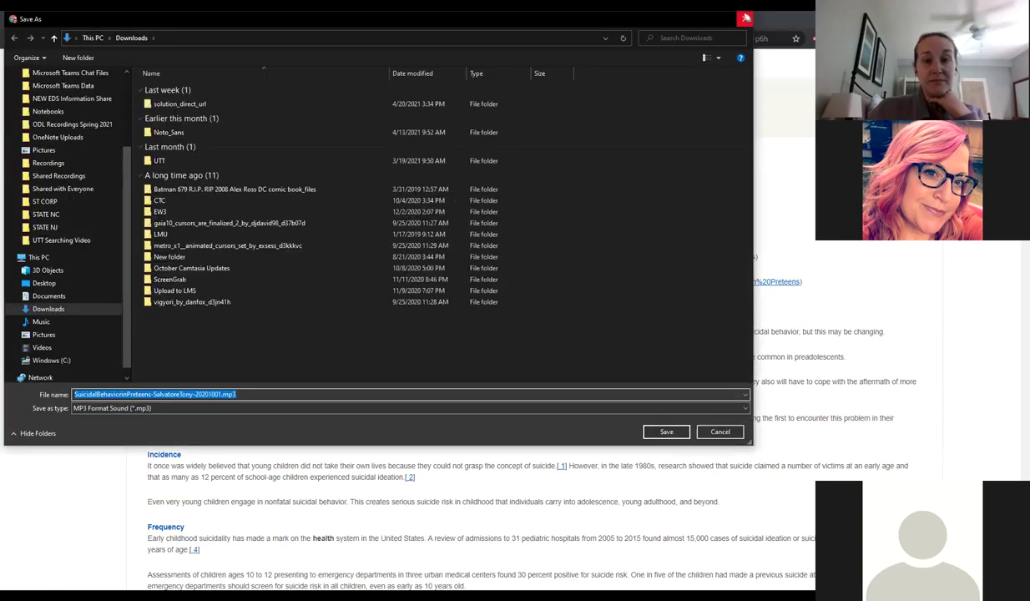
pyautogui.click(745, 18)
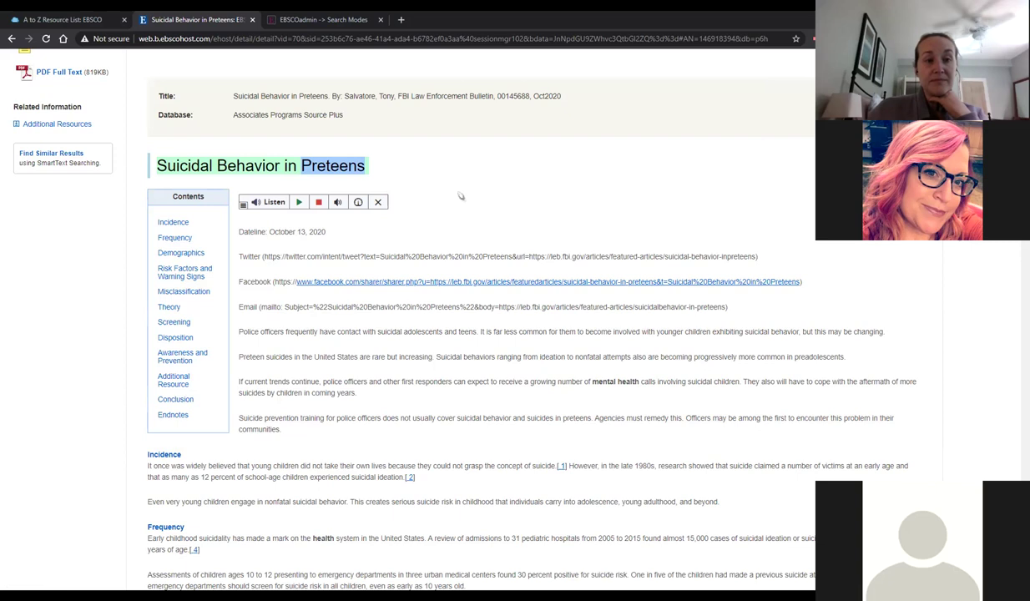
pyautogui.click(378, 201)
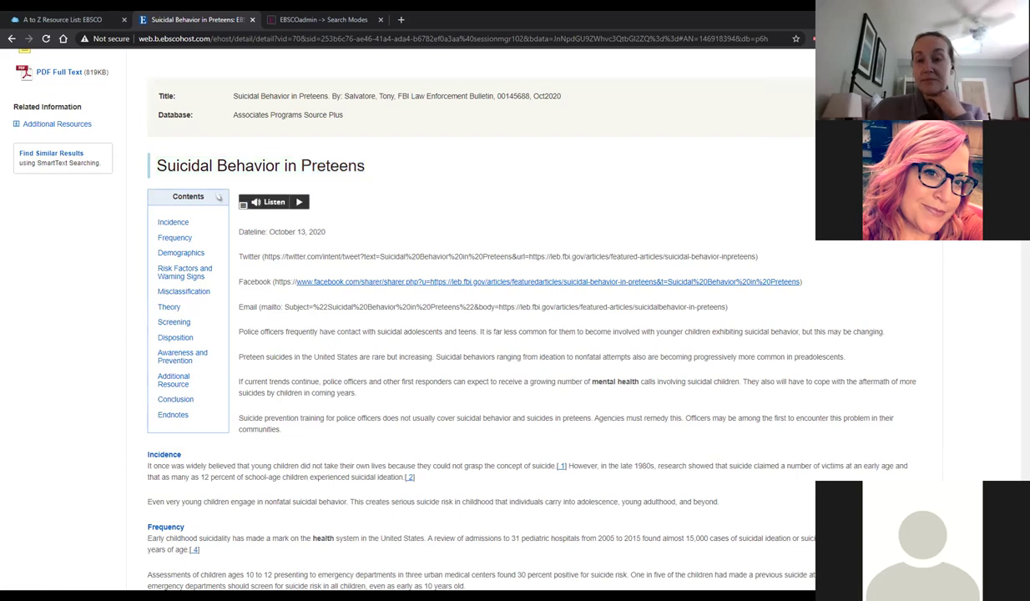
# Step: Reopen the webReader tools, review the American, Australian and British English voices again, and keep the current voice
pyautogui.scroll(2, 446, 209)
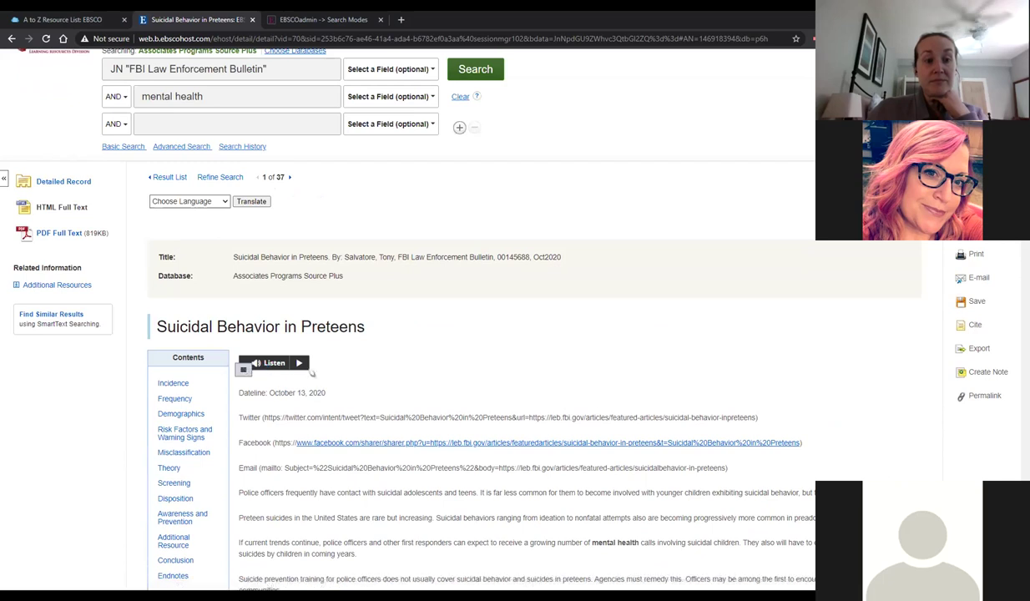
pyautogui.click(243, 369)
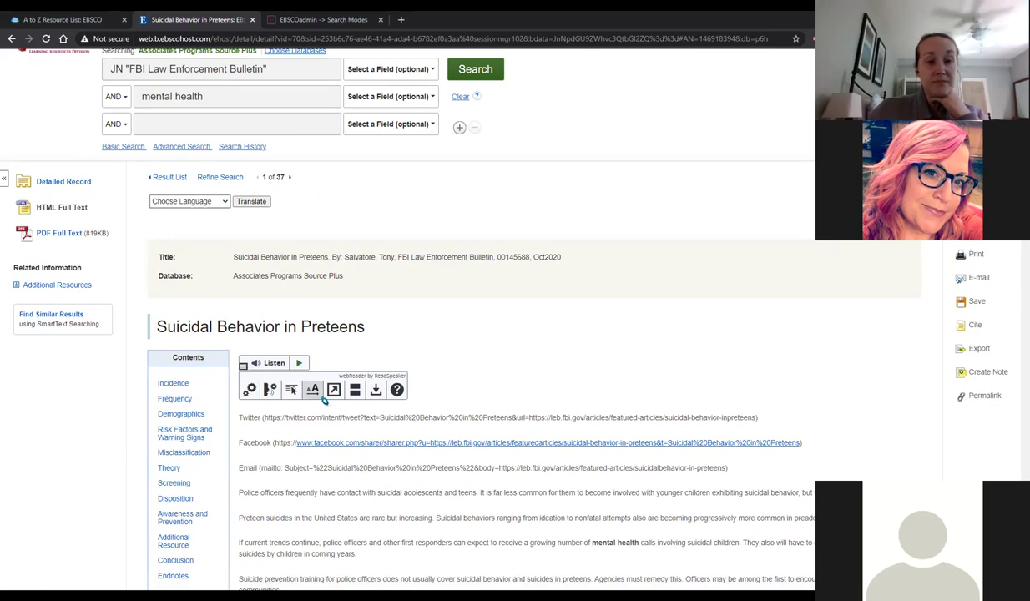
pyautogui.click(270, 392)
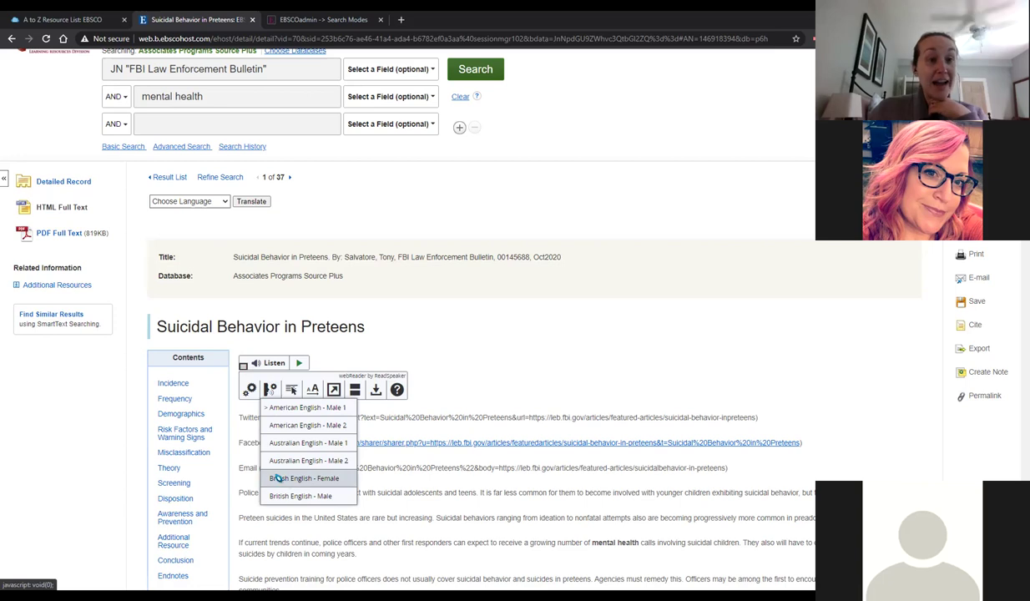
pyautogui.click(500, 359)
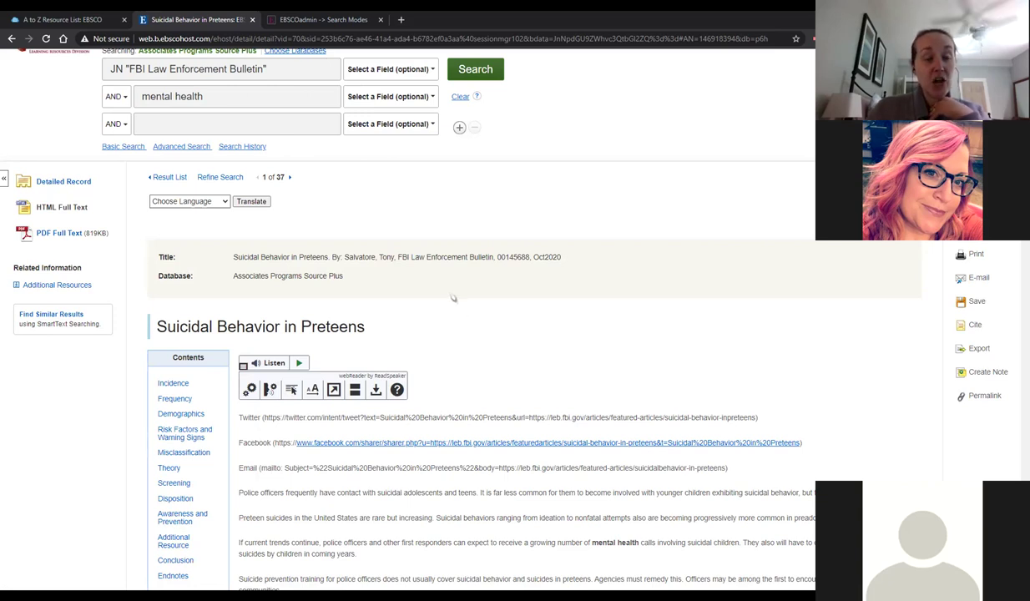
# Step: Start a new search in EBSCOhost and switch back to the library's A to Z Resource List of EBSCO databases
pyautogui.scroll(1, 376, 192)
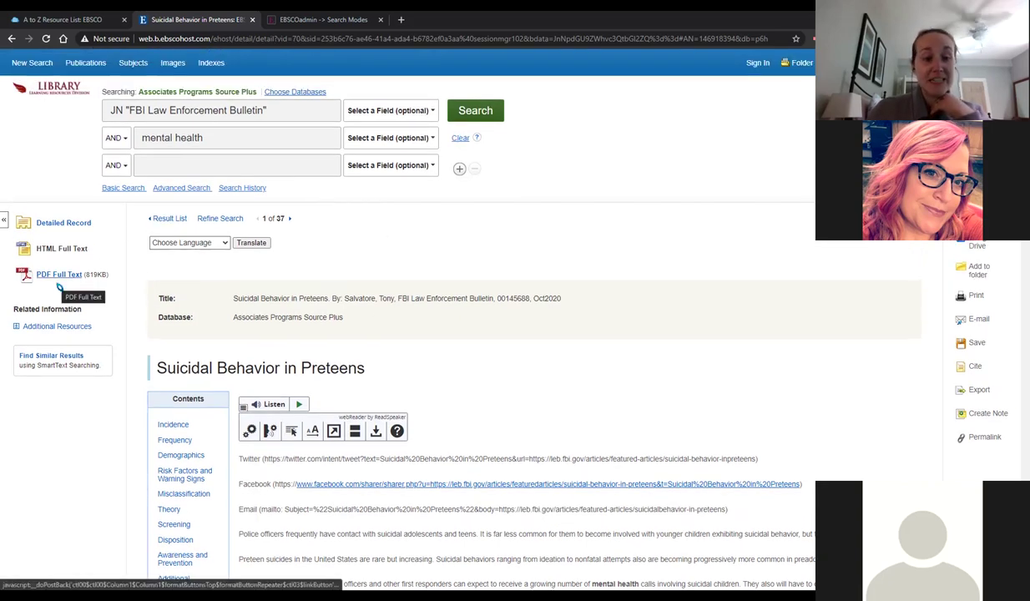
pyautogui.click(38, 65)
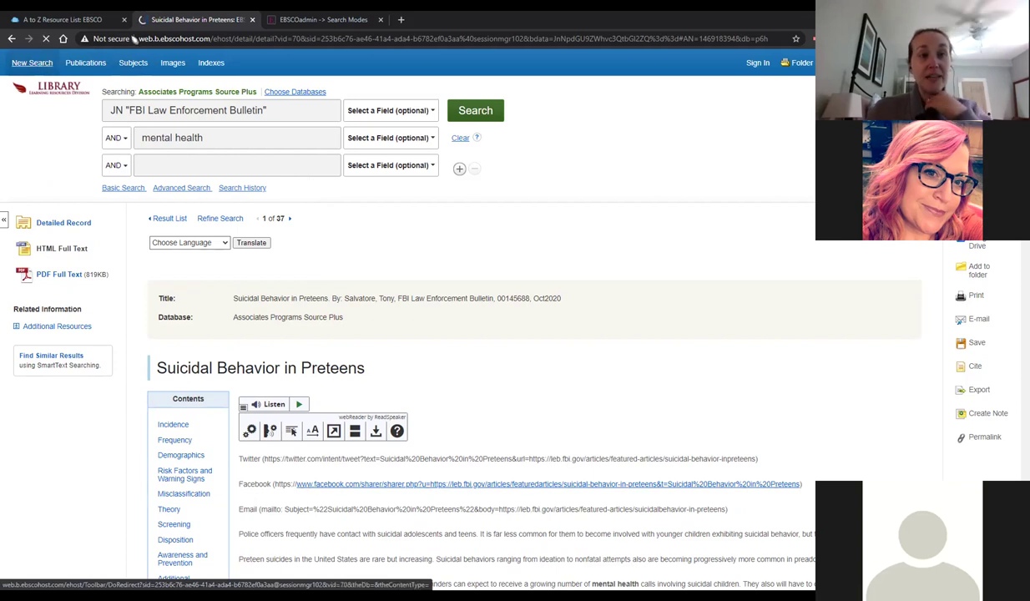
pyautogui.click(73, 20)
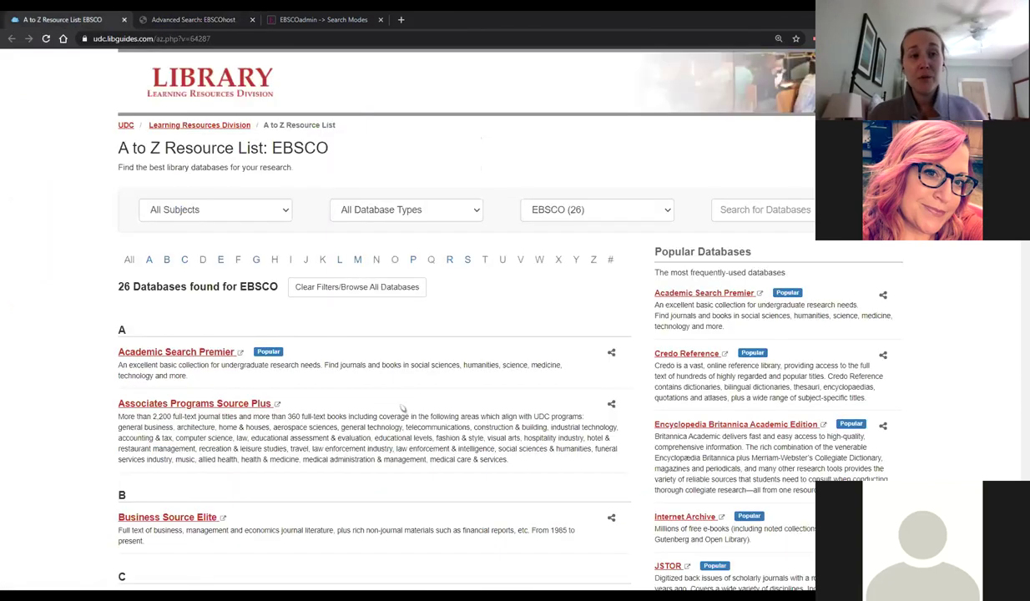